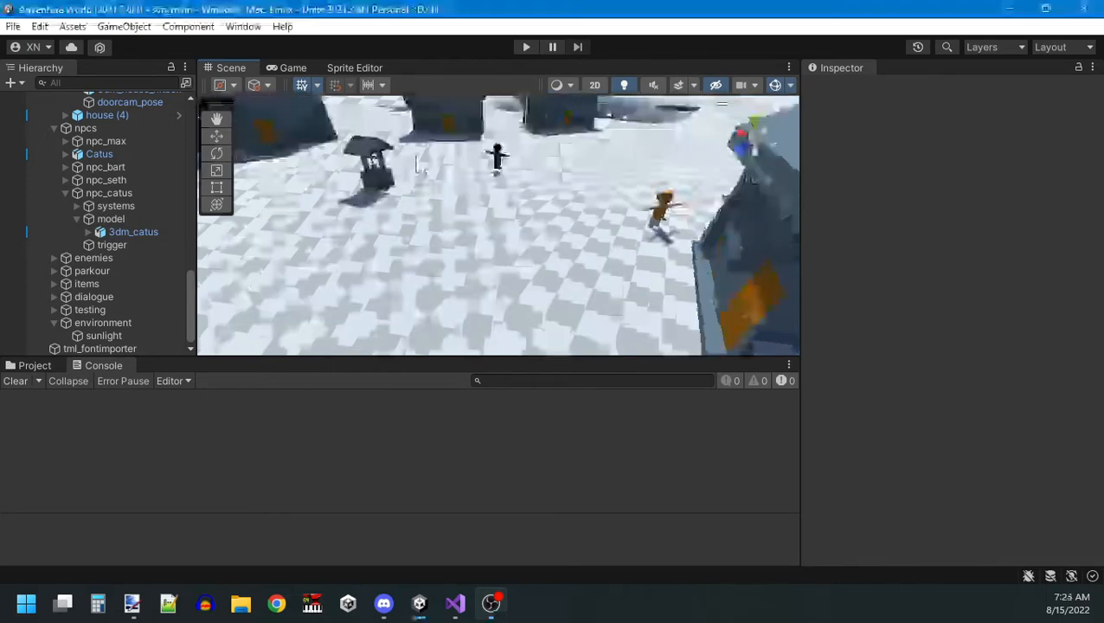
# Open the Animation and Animator windows, dock them beside the Console, and show the Animation timeline.
pyautogui.moveTo(475, 238); pyautogui.dragTo(488, 200, button='right')
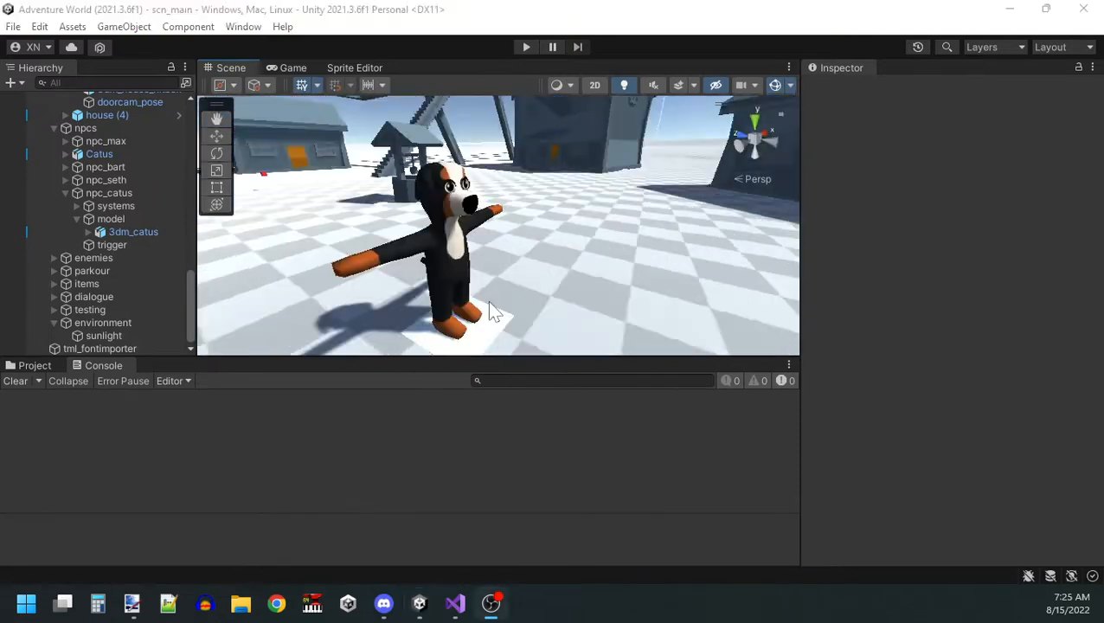
pyautogui.moveTo(490, 309); pyautogui.dragTo(495, 265, button='right')
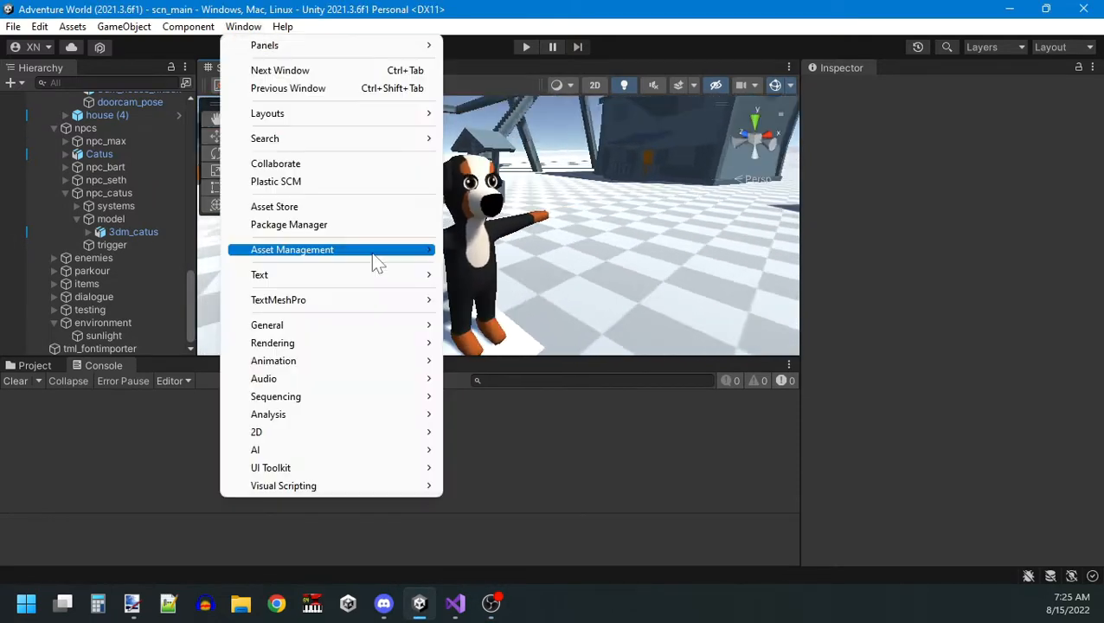
pyautogui.moveTo(368, 367)
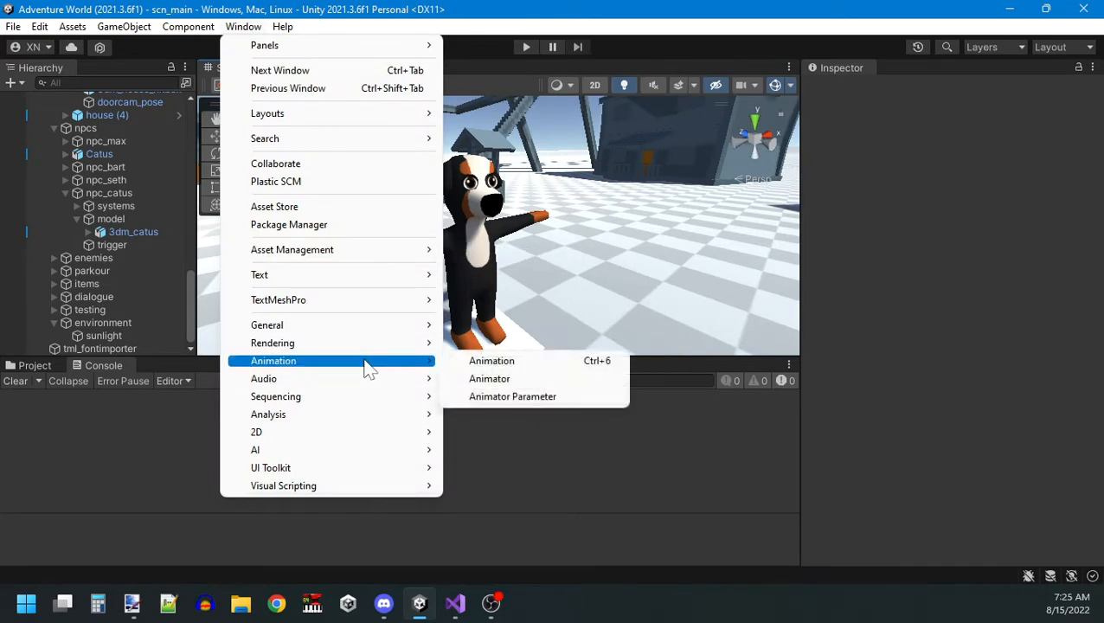
pyautogui.click(491, 361)
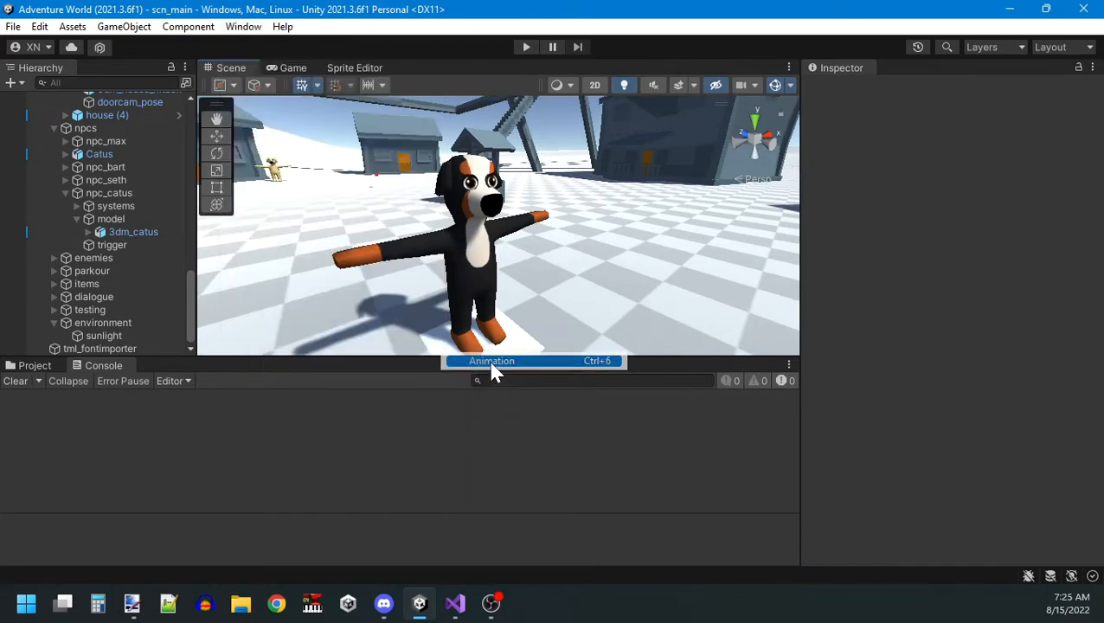
pyautogui.moveTo(554, 137); pyautogui.dragTo(183, 376)
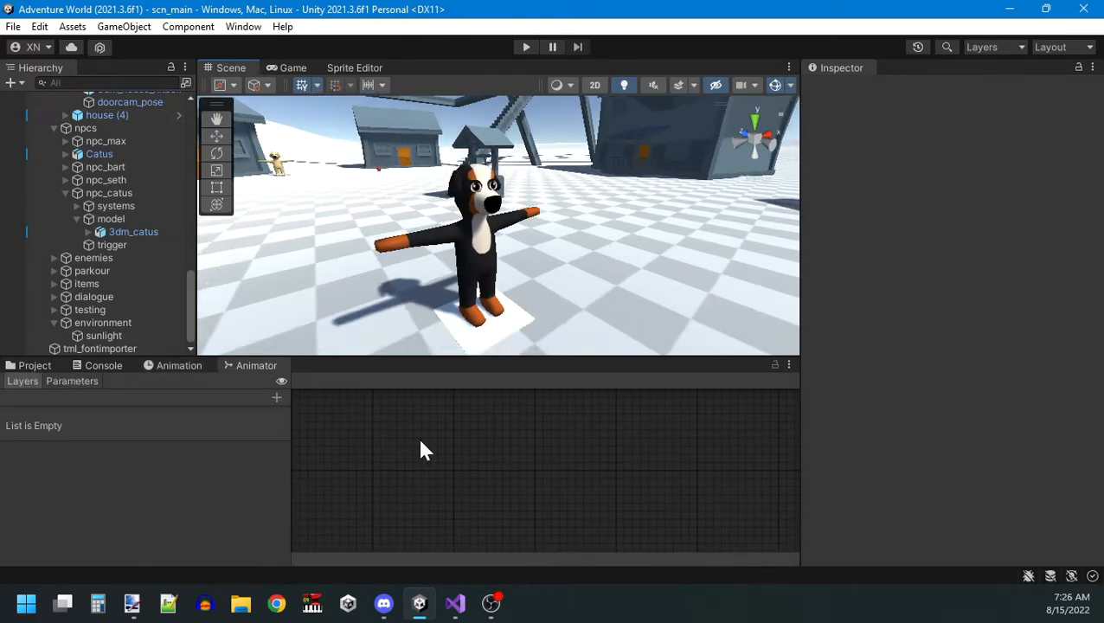
pyautogui.click(177, 365)
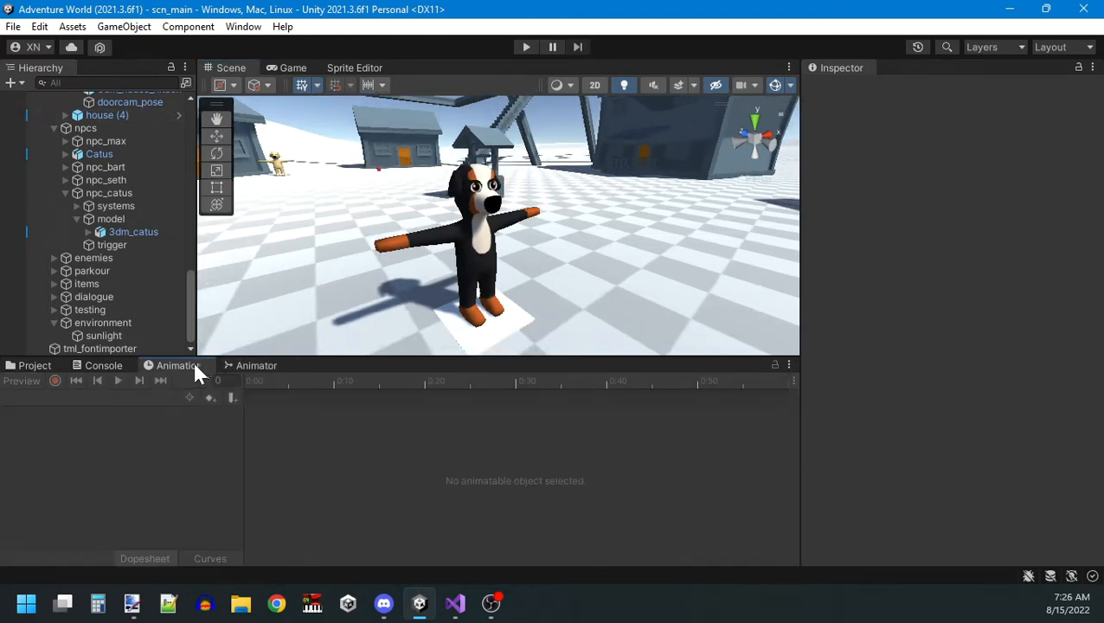
# Select 3dm_molly under player and preview its ani_dog_idle clip.
pyautogui.scroll(10, 84, 259)
pyautogui.scroll(10, 84, 265)
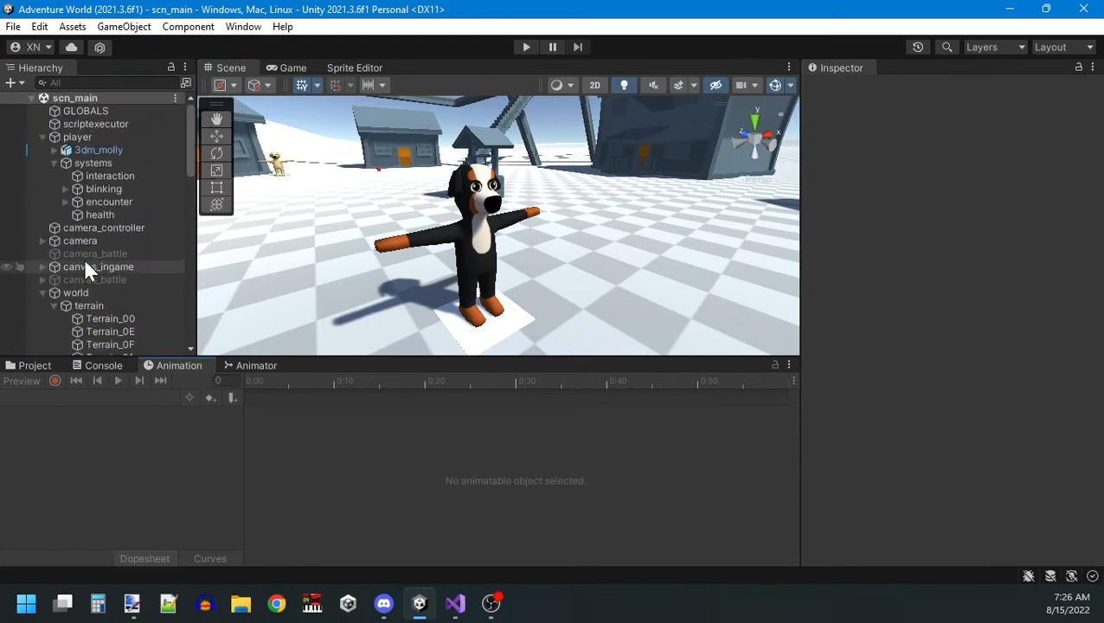
pyautogui.click(82, 149)
pyautogui.moveTo(450, 236)
pyautogui.mouseDown(button='right')
pyautogui.moveTo(480, 217)
pyautogui.moveTo(432, 228)
pyautogui.moveTo(433, 239)
pyautogui.mouseUp(button='right')
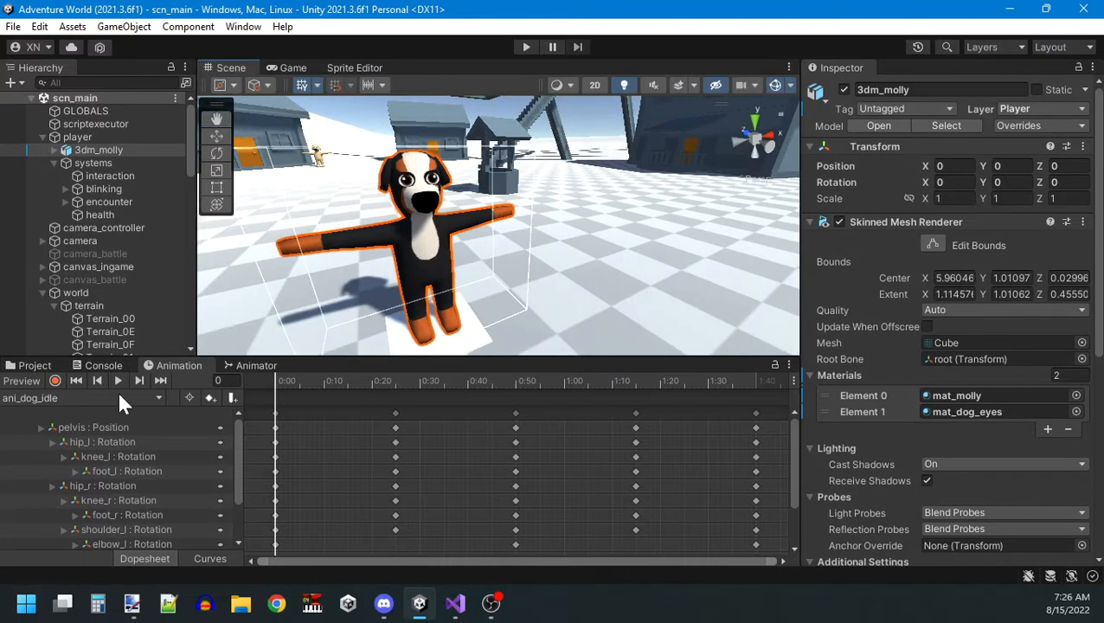
pyautogui.click(26, 378)
pyautogui.click(120, 381)
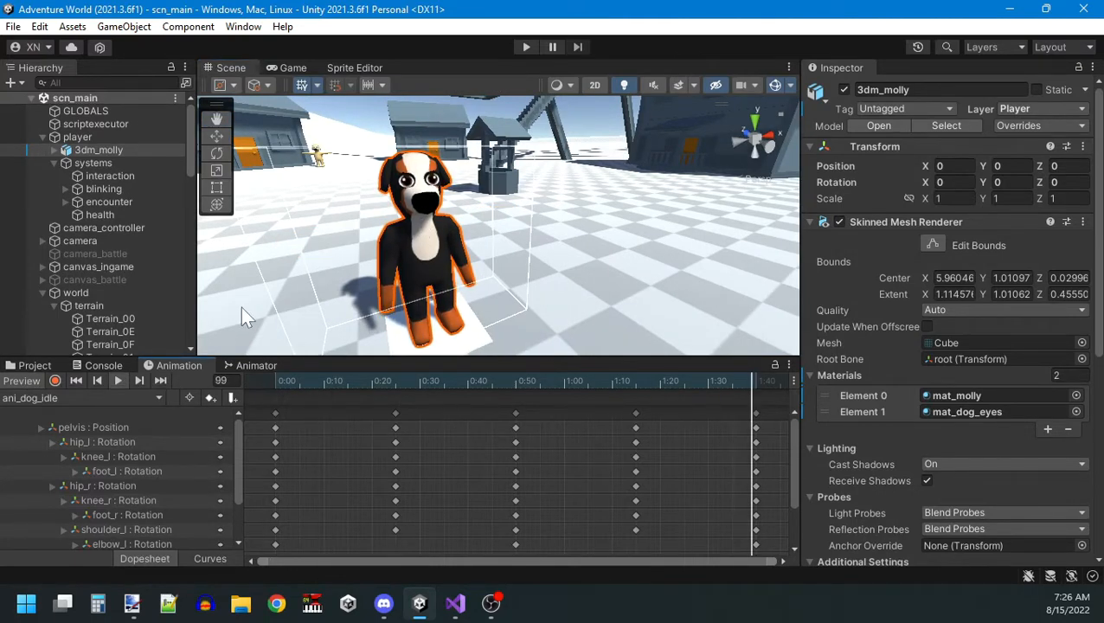
# Create a new animation clip for 3dm_molly saved as ani_dog_die.anim in the Dog Animations folder.
pyautogui.click(97, 397)
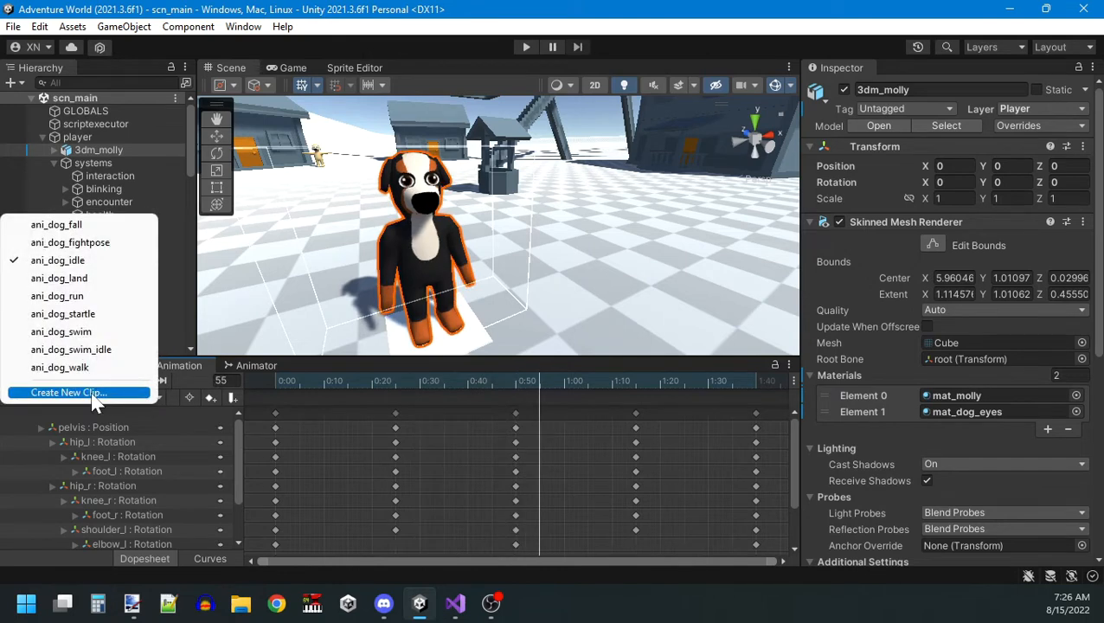
pyautogui.click(92, 394)
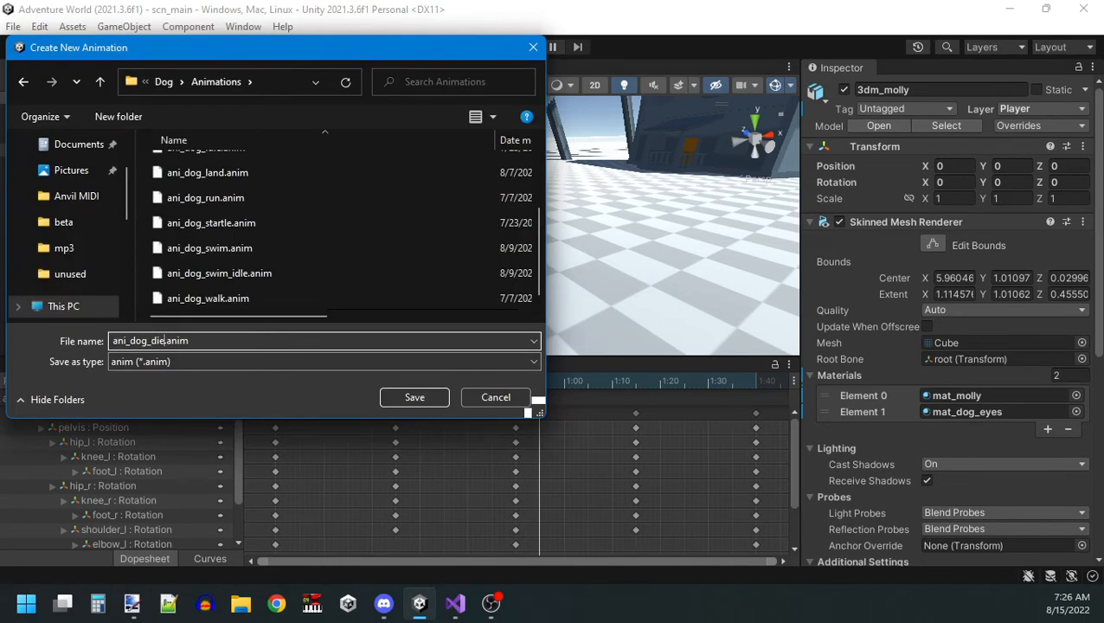
pyautogui.click(416, 397)
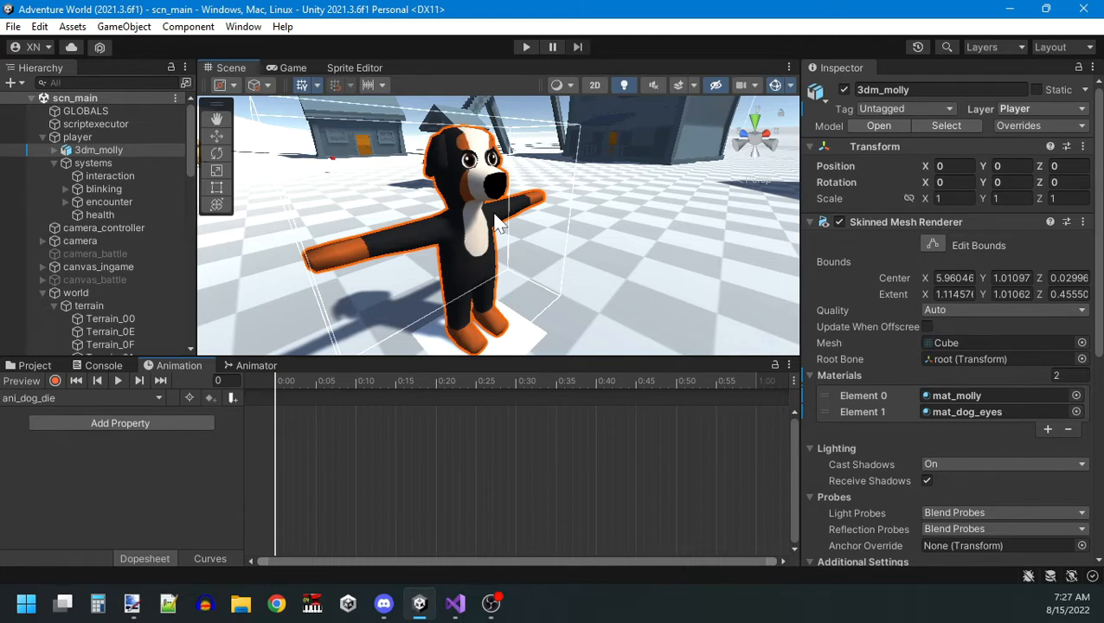
pyautogui.press('w')
pyautogui.moveTo(491, 217); pyautogui.dragTo(491, 224, button='right')
pyautogui.press('s')
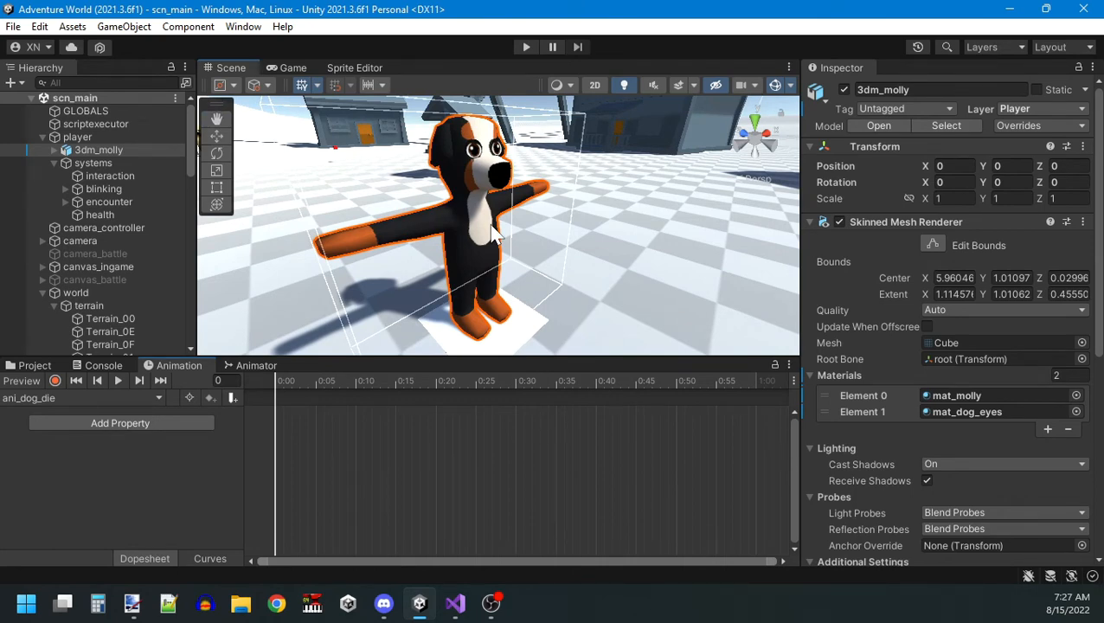
pyautogui.press('w')
pyautogui.moveTo(491, 227); pyautogui.dragTo(489, 220, button='right')
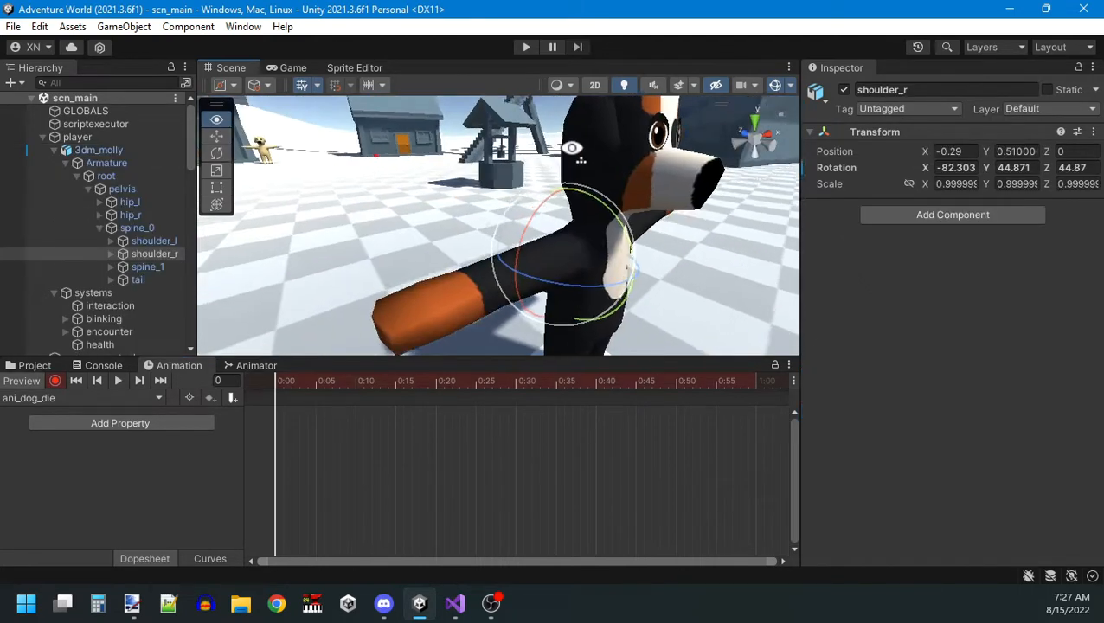
pyautogui.press('s')
# Rotate the shoulder_r and shoulder_l bones so both arms hang at the dog's sides at frame 0 of ani_dog_die.
pyautogui.moveTo(579, 150); pyautogui.dragTo(536, 158, button='right')
pyautogui.press('w')
pyautogui.press('d')
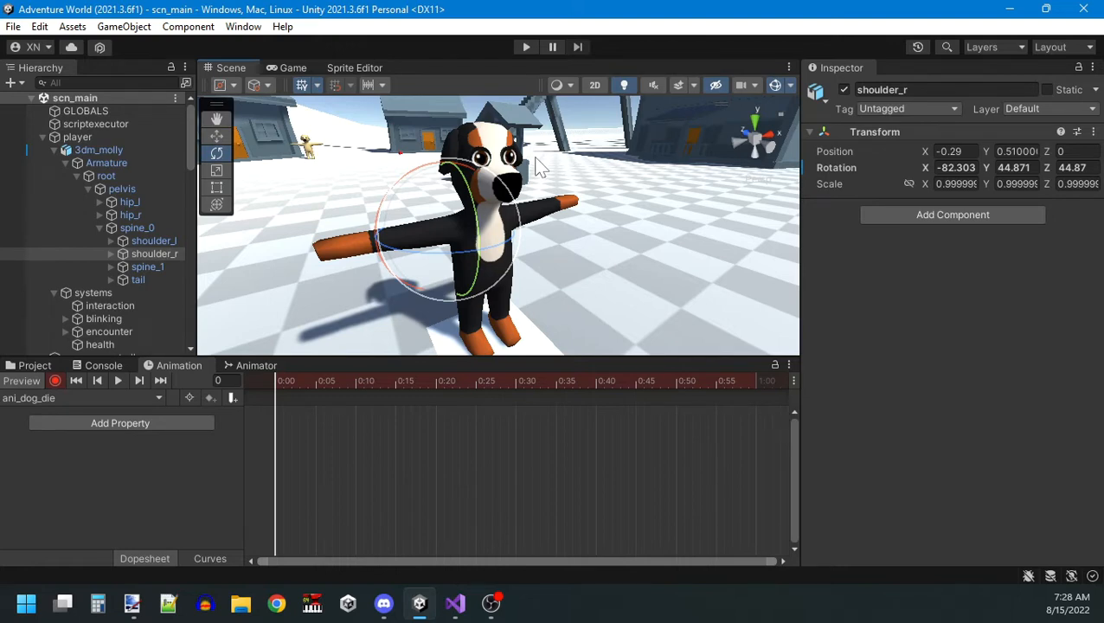
pyautogui.moveTo(536, 158); pyautogui.dragTo(510, 164, button='right')
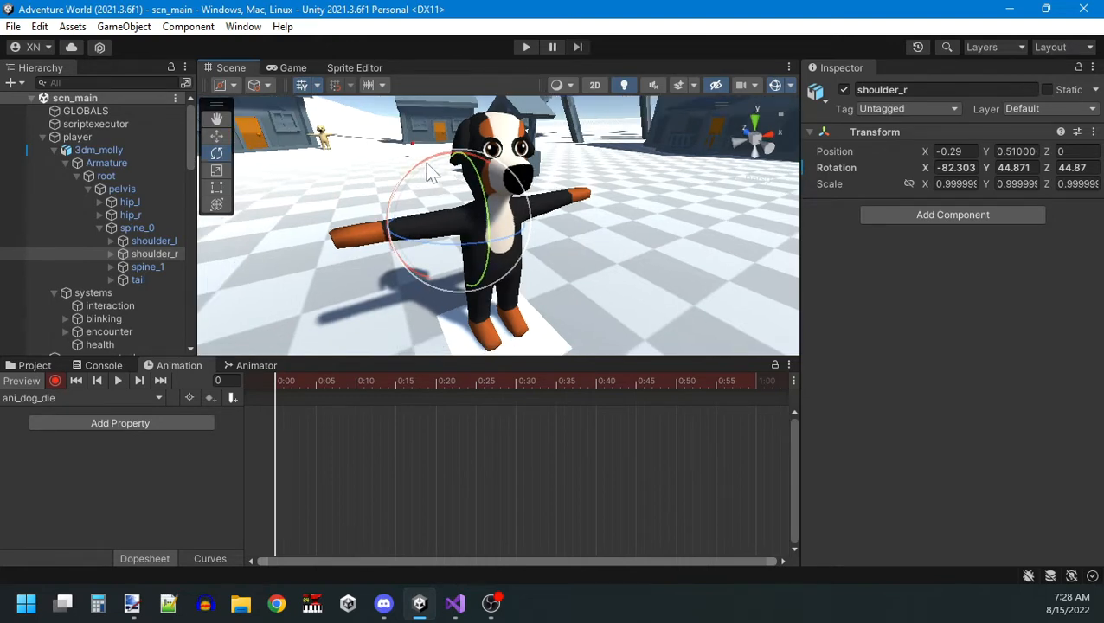
pyautogui.click(740, 156)
pyautogui.click(754, 139)
pyautogui.doubleClick(161, 254)
pyautogui.moveTo(478, 281); pyautogui.dragTo(670, 251)
pyautogui.click(160, 242)
pyautogui.moveTo(554, 282); pyautogui.dragTo(407, 277)
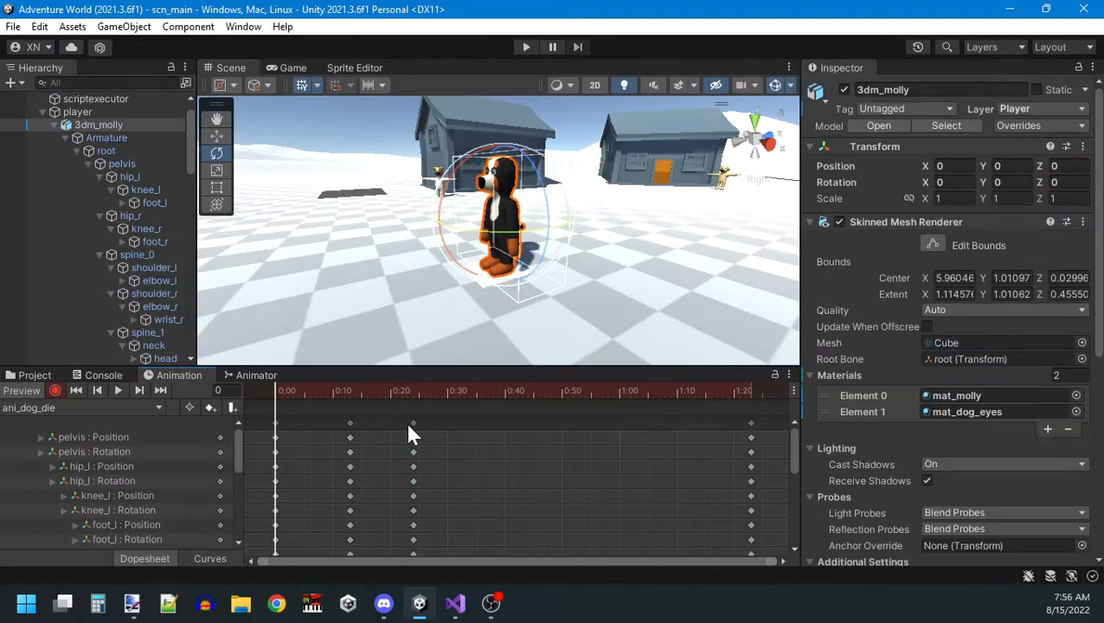
# Move the second keyframe column to frame 17 and the third to about frame 33, and play back the clip.
pyautogui.moveTo(411, 424); pyautogui.dragTo(430, 425)
pyautogui.moveTo(349, 424); pyautogui.dragTo(373, 424)
pyautogui.click(118, 390)
pyautogui.moveTo(586, 396); pyautogui.dragTo(149, 416)
pyautogui.click(113, 392)
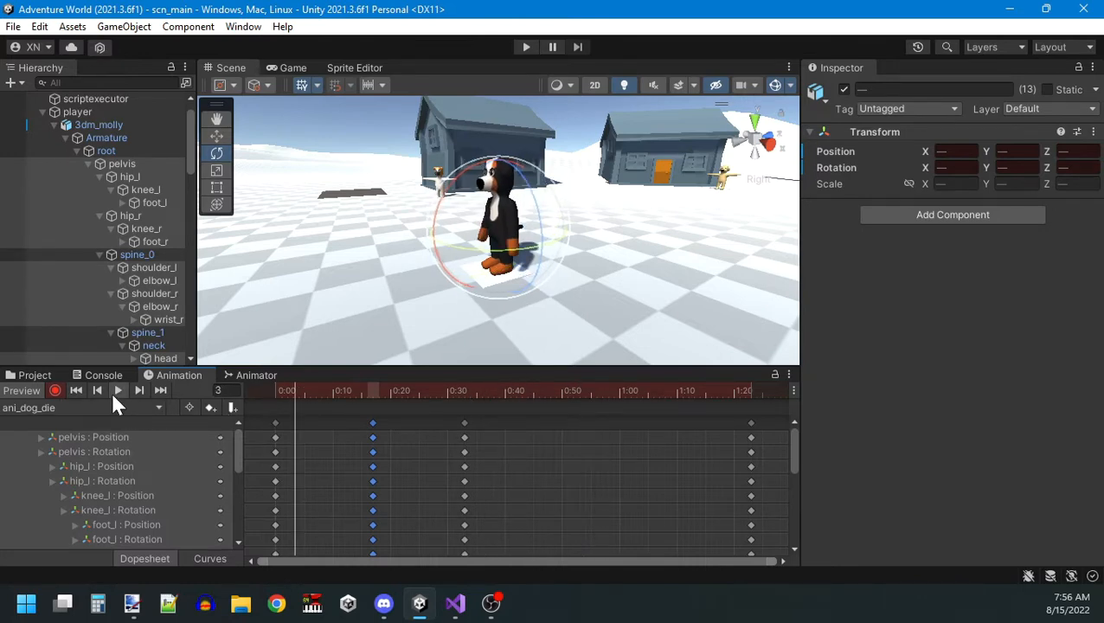
pyautogui.moveTo(422, 399); pyautogui.dragTo(222, 397)
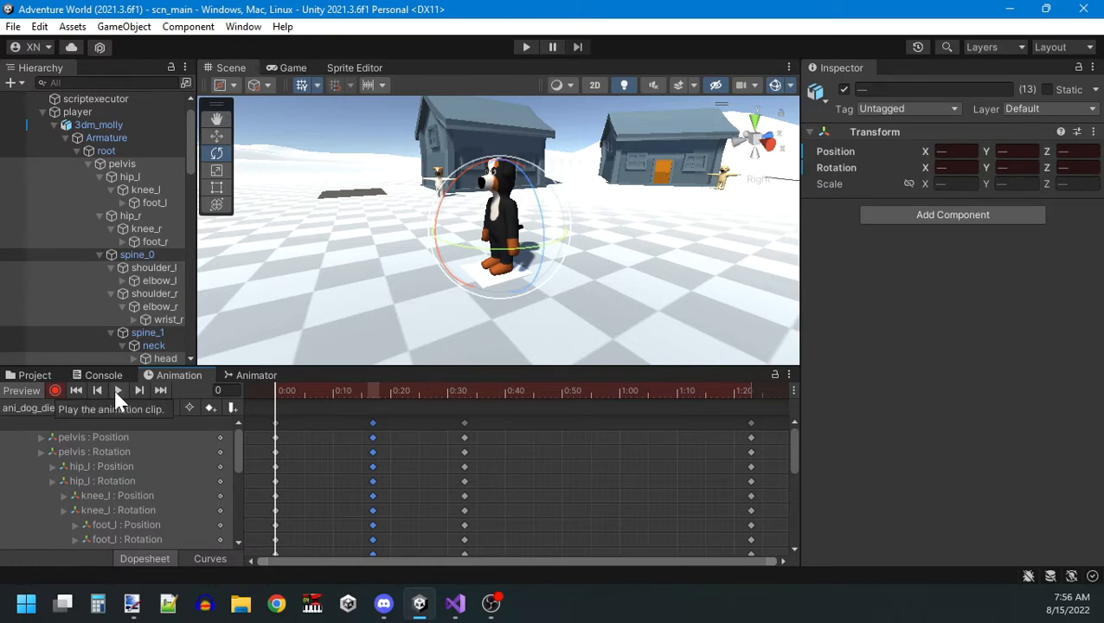
pyautogui.moveTo(415, 389); pyautogui.dragTo(373, 387)
pyautogui.moveTo(465, 208); pyautogui.dragTo(707, 426, button='right')
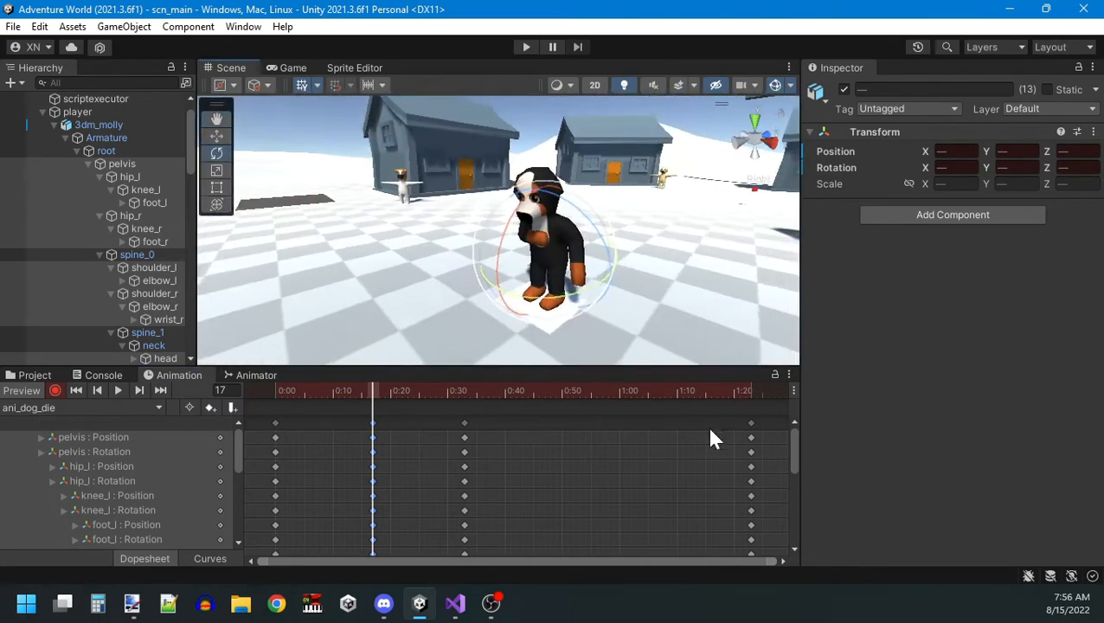
# Delete every keyframe column after frame 0 of ani_dog_die and return the playhead to the start.
pyautogui.press('Delete')
pyautogui.click(468, 422)
pyautogui.press('Delete')
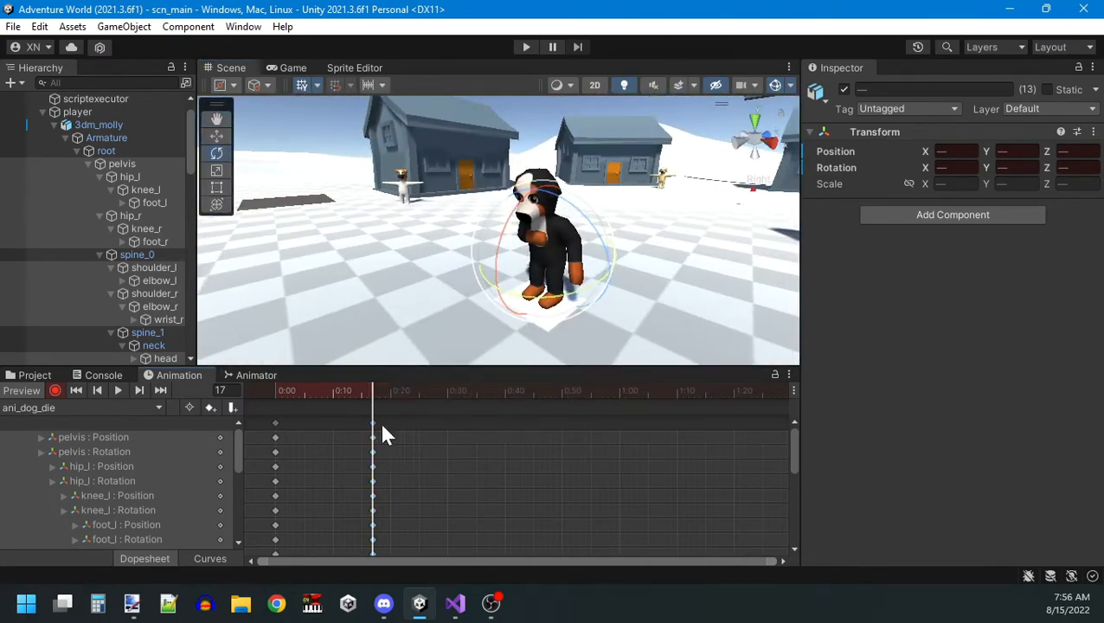
pyautogui.click(373, 423)
pyautogui.press('Delete')
pyautogui.moveTo(372, 399); pyautogui.dragTo(279, 405)
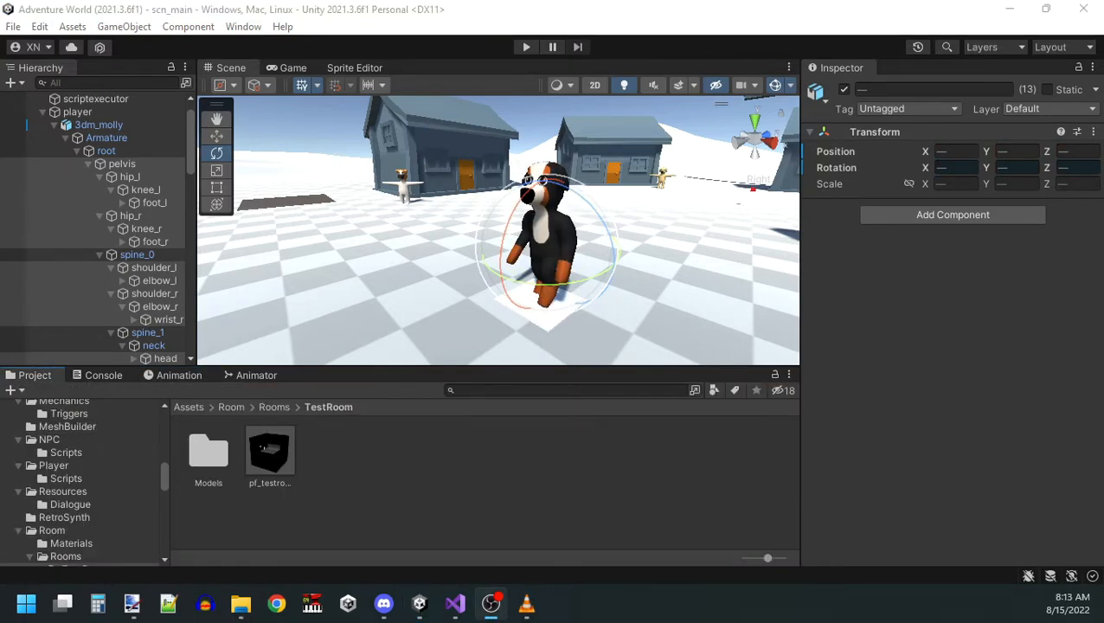
pyautogui.click(443, 466)
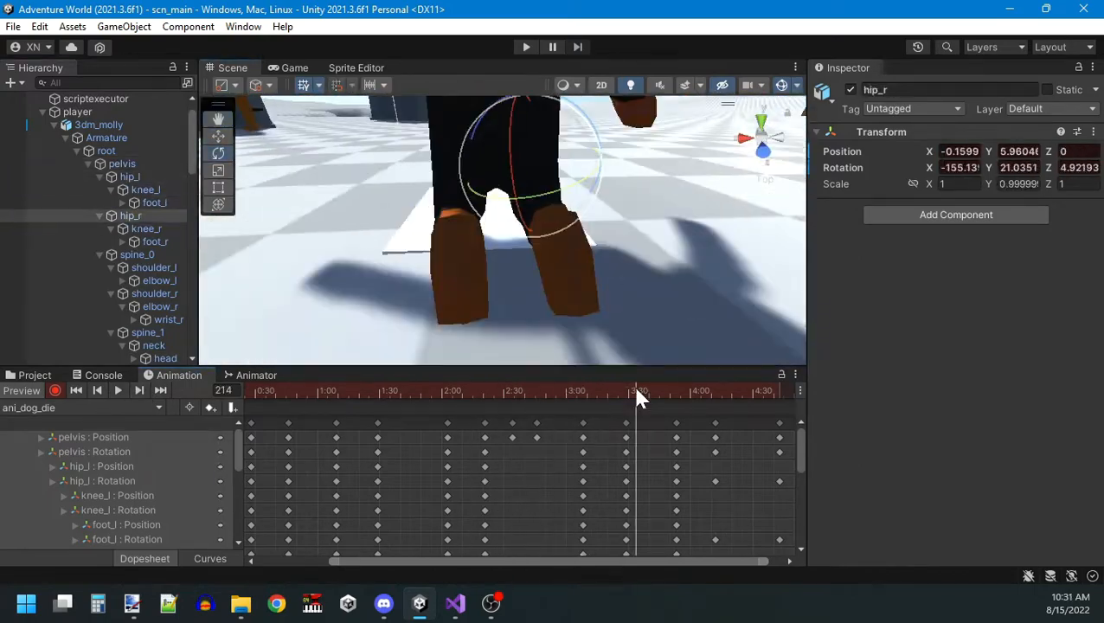
# Keyframe the pelvis position and knee_l rotation between about 2:30 and 3:00 so the dog sinks to its knees.
pyautogui.click(500, 392)
pyautogui.click(122, 164)
pyautogui.click(562, 392)
pyautogui.click(145, 189)
pyautogui.click(97, 391)
pyautogui.click(536, 390)
pyautogui.click(122, 164)
pyautogui.press('w')
pyautogui.click(97, 390)
pyautogui.click(580, 392)
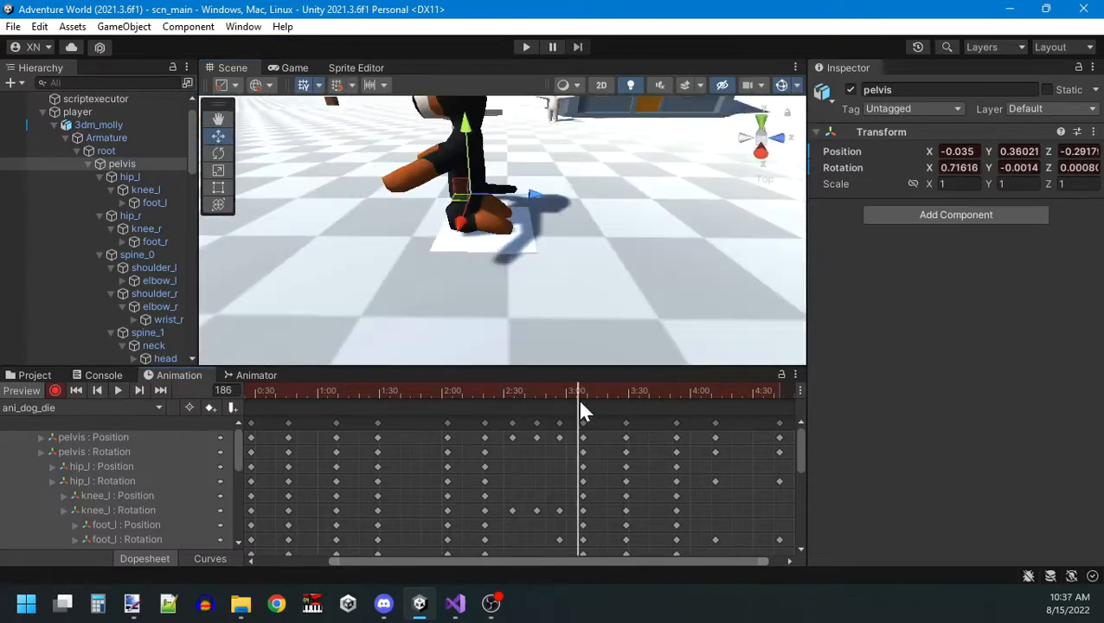
# Play back ani_dog_die and shift the keyframe column near 3:00 slightly earlier.
pyautogui.click(779, 423)
pyautogui.click(119, 390)
pyautogui.click(119, 390)
pyautogui.moveTo(567, 424); pyautogui.dragTo(554, 423)
pyautogui.click(551, 391)
# Rotate the shoulder_r, wrist_r and elbow_l bones to refine the arm poses in the clip.
pyautogui.click(154, 294)
pyautogui.press('e')
pyautogui.click(168, 271)
pyautogui.click(431, 391)
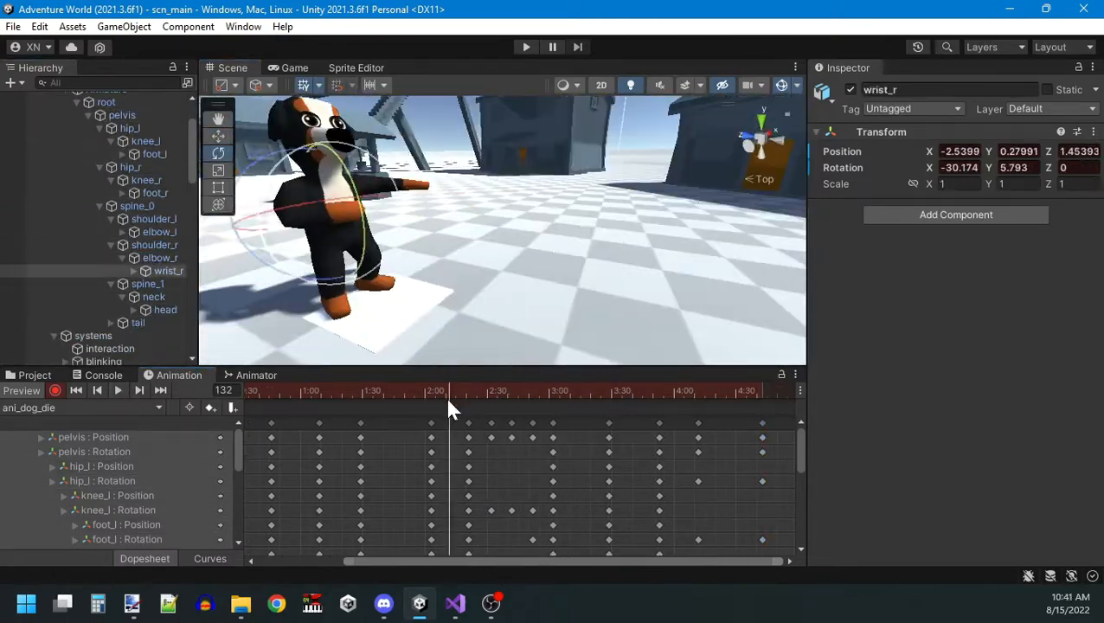
pyautogui.click(159, 232)
pyautogui.click(267, 390)
# Check the poses across the fall section of the timeline and adjust the shoulder_r rotation there.
pyautogui.click(539, 391)
pyautogui.click(600, 391)
pyautogui.click(502, 392)
pyautogui.click(628, 391)
pyautogui.click(154, 267)
pyautogui.click(661, 391)
pyautogui.click(685, 423)
pyautogui.click(729, 391)
# Play back the clip and move the fall keyframes as a group so they start at about 3:51.
pyautogui.click(119, 390)
pyautogui.moveTo(459, 419); pyautogui.dragTo(754, 428)
pyautogui.click(99, 98)
pyautogui.click(123, 391)
pyautogui.moveTo(666, 422); pyautogui.dragTo(643, 421)
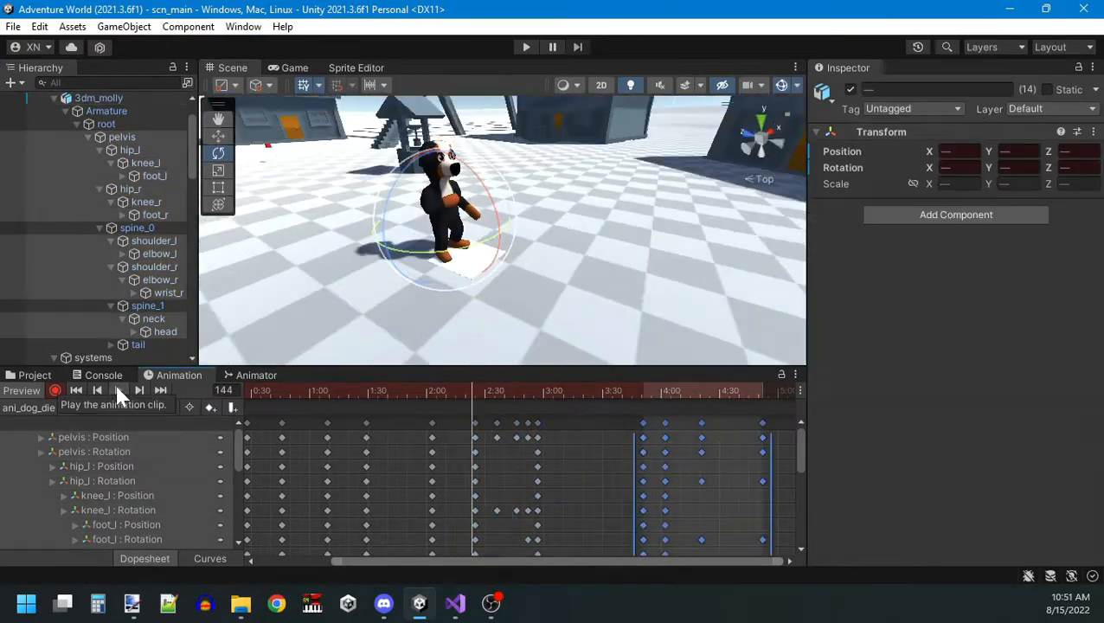
# Adjust the knee_r and hip_l rotations in the fall section past 3:50 and play back the result.
pyautogui.click(145, 201)
pyautogui.click(645, 391)
pyautogui.click(786, 392)
pyautogui.click(129, 150)
pyautogui.moveTo(572, 249); pyautogui.dragTo(548, 328)
pyautogui.click(660, 392)
pyautogui.click(634, 422)
pyautogui.scroll(5, 634, 421)
pyautogui.click(116, 391)
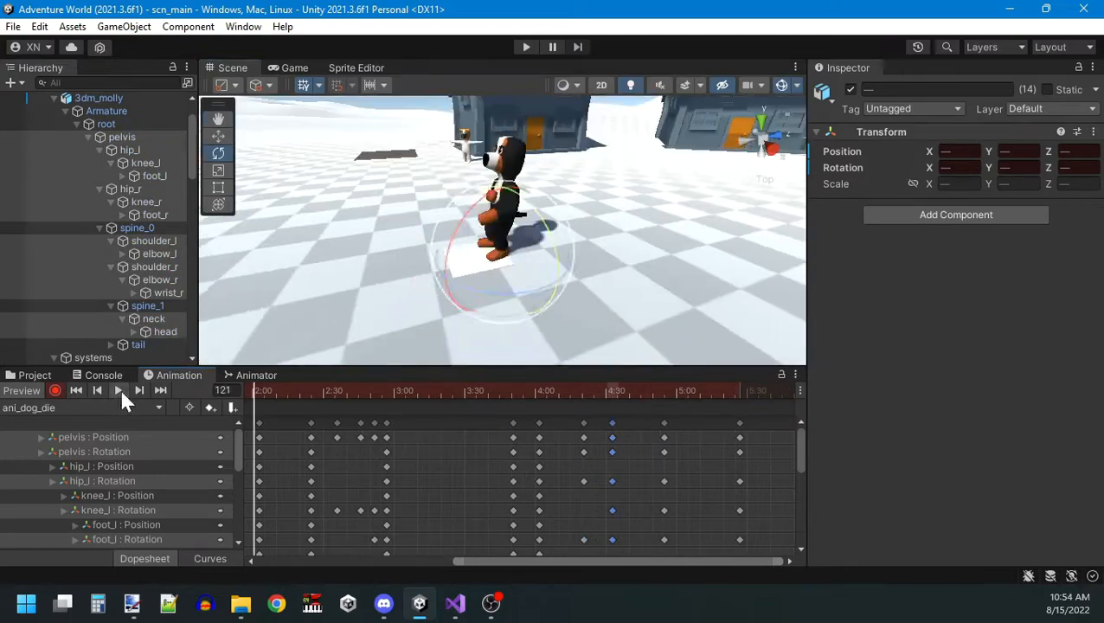
# Repose the shoulder_l, knee_r and foot_l bones during the fall, keyframing the foot rotation at frame 255.
pyautogui.click(604, 391)
pyautogui.click(633, 391)
pyautogui.click(154, 240)
pyautogui.click(146, 201)
pyautogui.click(584, 391)
pyautogui.click(570, 391)
pyautogui.click(155, 176)
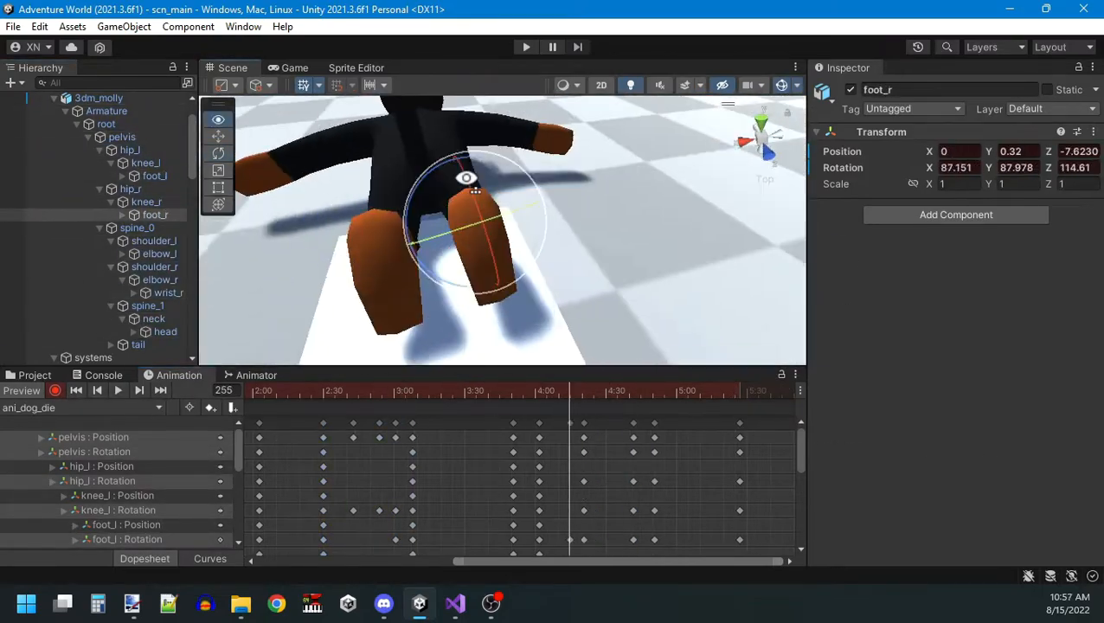
# Adjust the timing of the keyframe columns between about 4:10 and 5:00 and play back the clip.
pyautogui.click(677, 423)
pyautogui.click(610, 391)
pyautogui.click(631, 391)
pyautogui.click(622, 423)
pyautogui.click(117, 391)
pyautogui.click(117, 391)
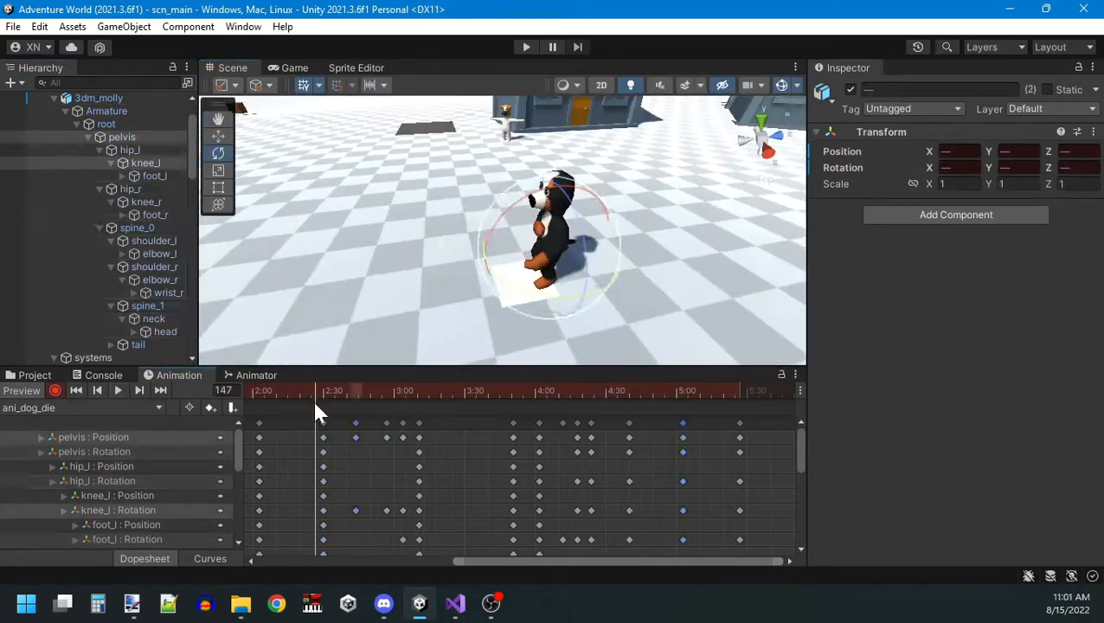
# Play the clip from the start and move the keyframe column near 4:49 to about 4:38.
pyautogui.click(75, 391)
pyautogui.click(118, 391)
pyautogui.click(75, 391)
pyautogui.click(368, 423)
pyautogui.click(328, 391)
pyautogui.click(117, 392)
pyautogui.moveTo(651, 423); pyautogui.dragTo(624, 423)
pyautogui.click(118, 391)
# Move one keyframe column to about 3:05 and another to about 4:00, and replay the clip to check the pacing.
pyautogui.click(475, 391)
pyautogui.moveTo(398, 424); pyautogui.dragTo(405, 423)
pyautogui.moveTo(500, 423); pyautogui.dragTo(534, 423)
pyautogui.click(561, 391)
pyautogui.click(388, 391)
pyautogui.click(77, 390)
pyautogui.click(579, 423)
pyautogui.click(121, 390)
pyautogui.click(465, 423)
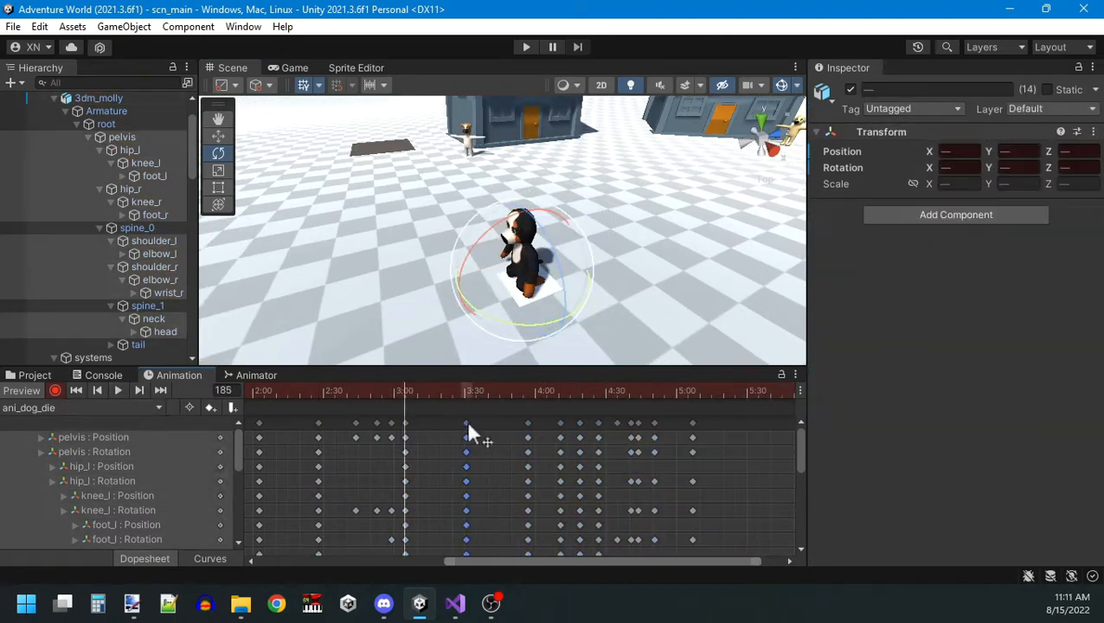
# Retime the kneeling keyframe columns between about 2:30 and 4:00 and play back the clip.
pyautogui.click(604, 391)
pyautogui.moveTo(381, 418); pyautogui.dragTo(463, 426)
pyautogui.click(118, 391)
pyautogui.click(524, 423)
pyautogui.click(123, 390)
# Adjust the head and neck rotations around 4:23 as the dog falls, and play ani_dog_die from frame 0.
pyautogui.click(165, 331)
pyautogui.click(597, 391)
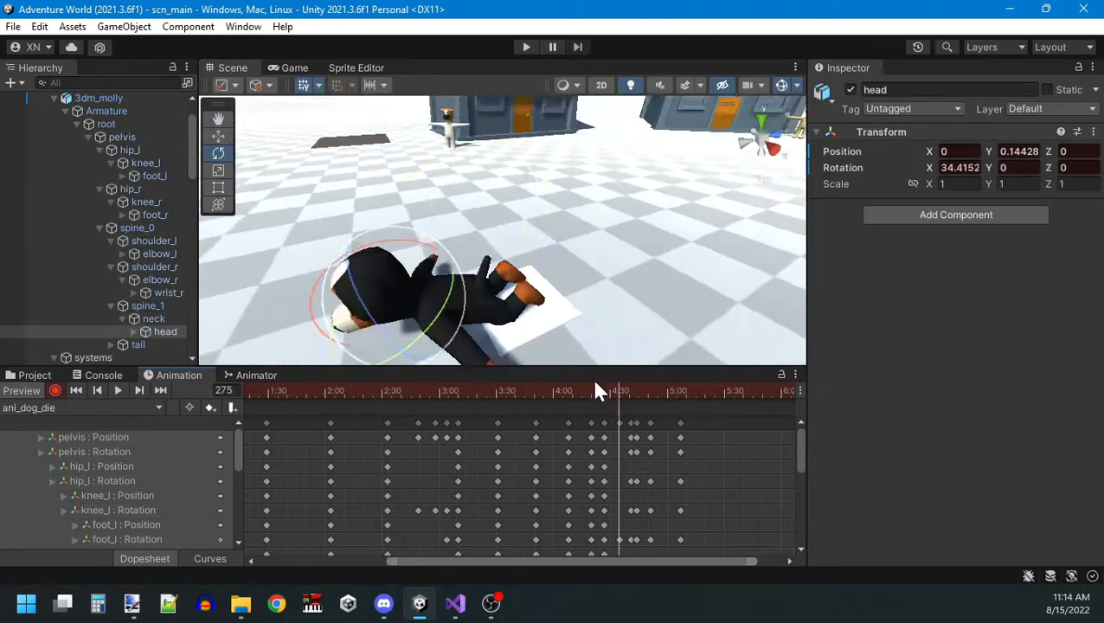
pyautogui.click(153, 318)
pyautogui.click(101, 390)
pyautogui.click(165, 332)
pyautogui.click(593, 394)
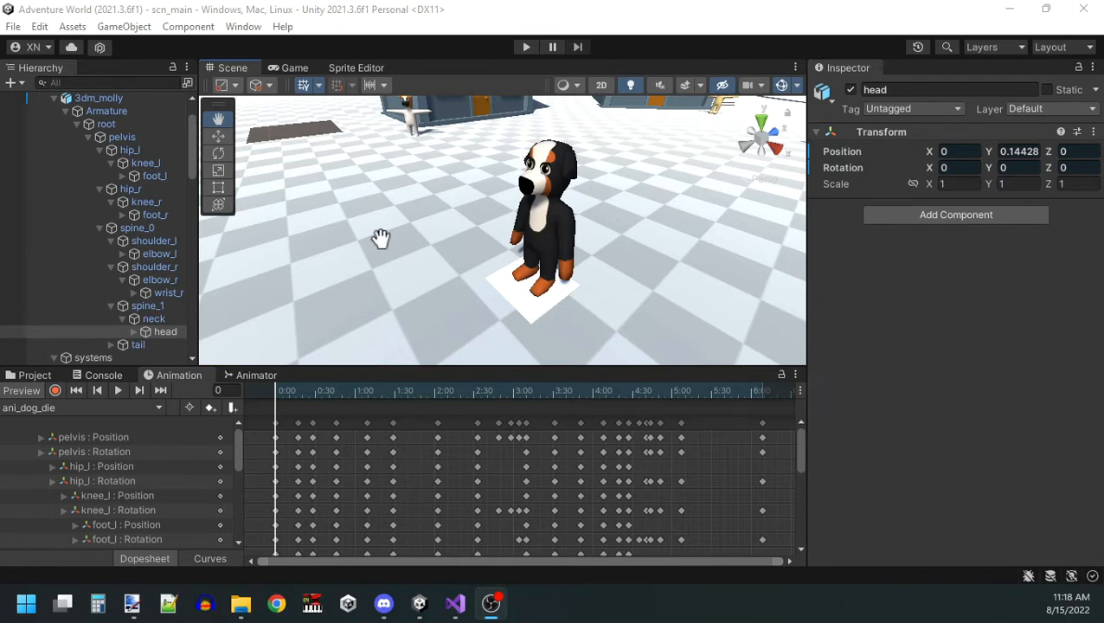
pyautogui.click(117, 397)
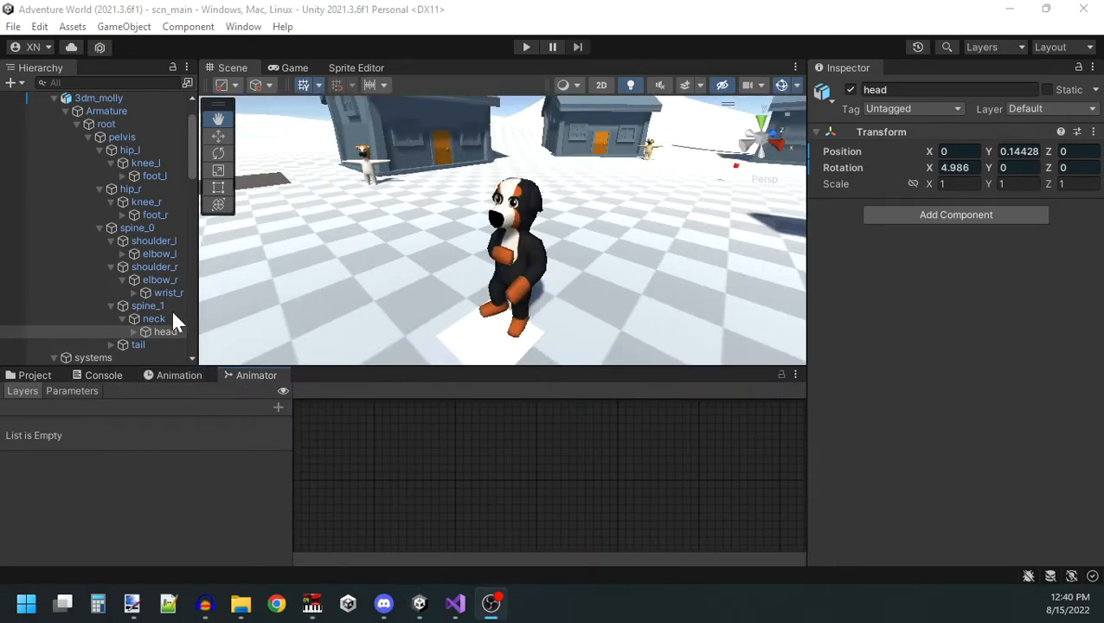
# Show the Animator graph of 3dm_molly and move the ani_dog_die state between ani_dog_land and ani_dog_fightpose.
pyautogui.scroll(2, 129, 200)
pyautogui.click(120, 145)
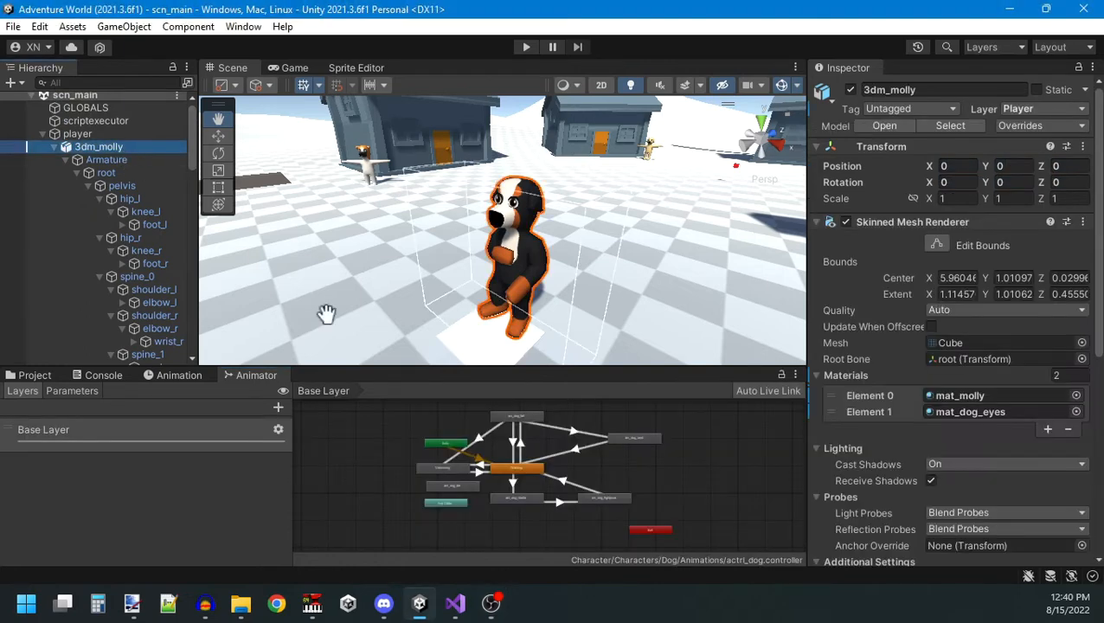
pyautogui.scroll(5, 531, 460)
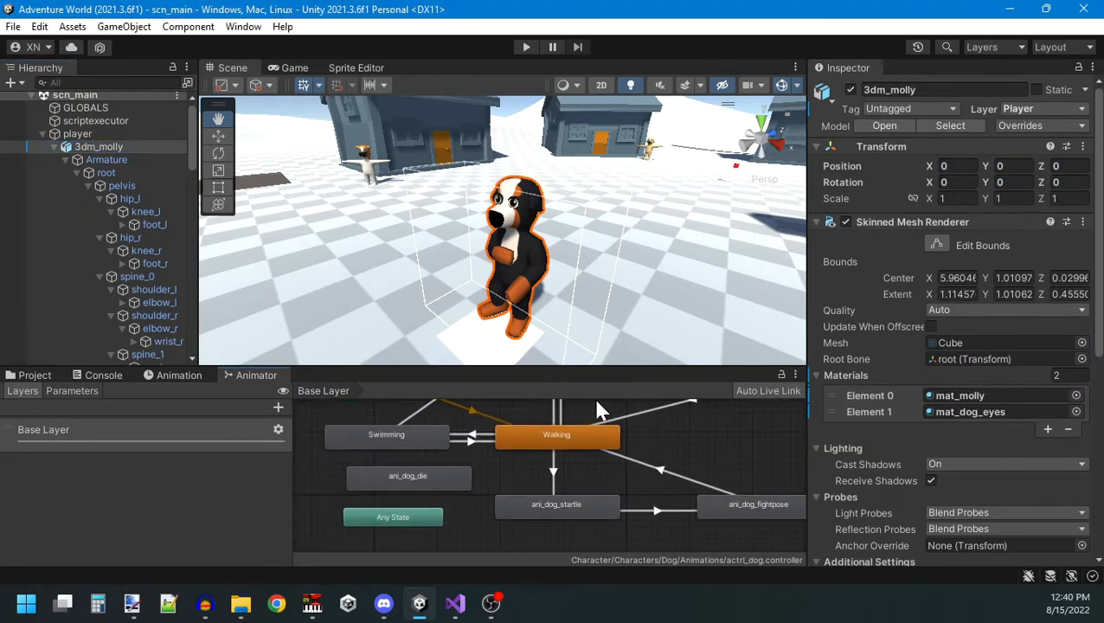
pyautogui.scroll(-2, 597, 409)
pyautogui.click(482, 455)
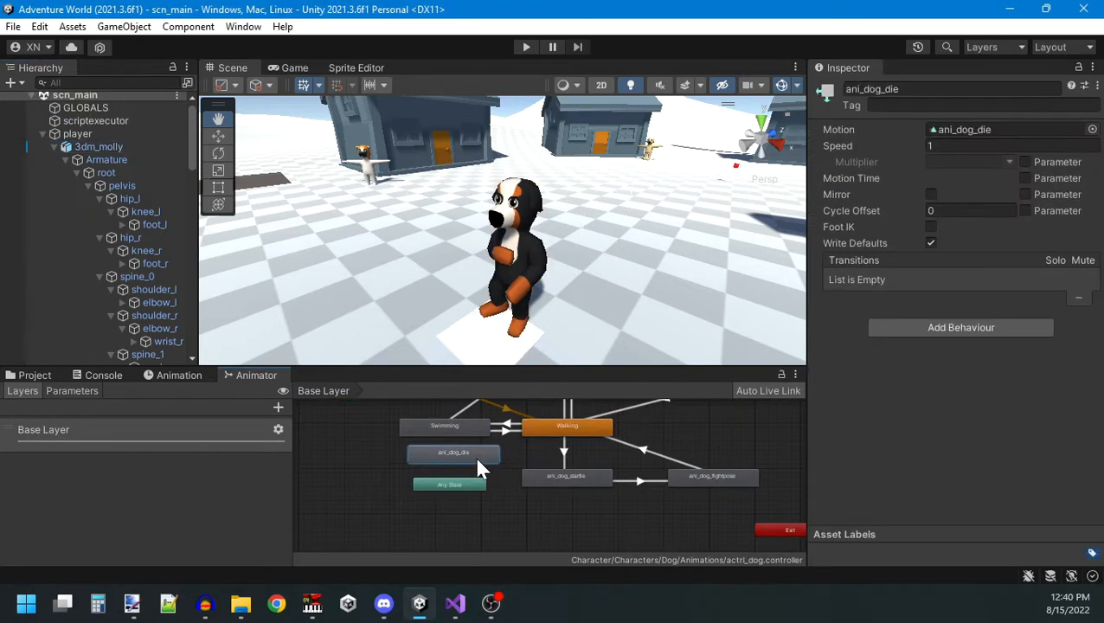
pyautogui.press('a')
pyautogui.moveTo(445, 509); pyautogui.dragTo(735, 485)
pyautogui.moveTo(735, 485); pyautogui.dragTo(703, 473, button='middle')
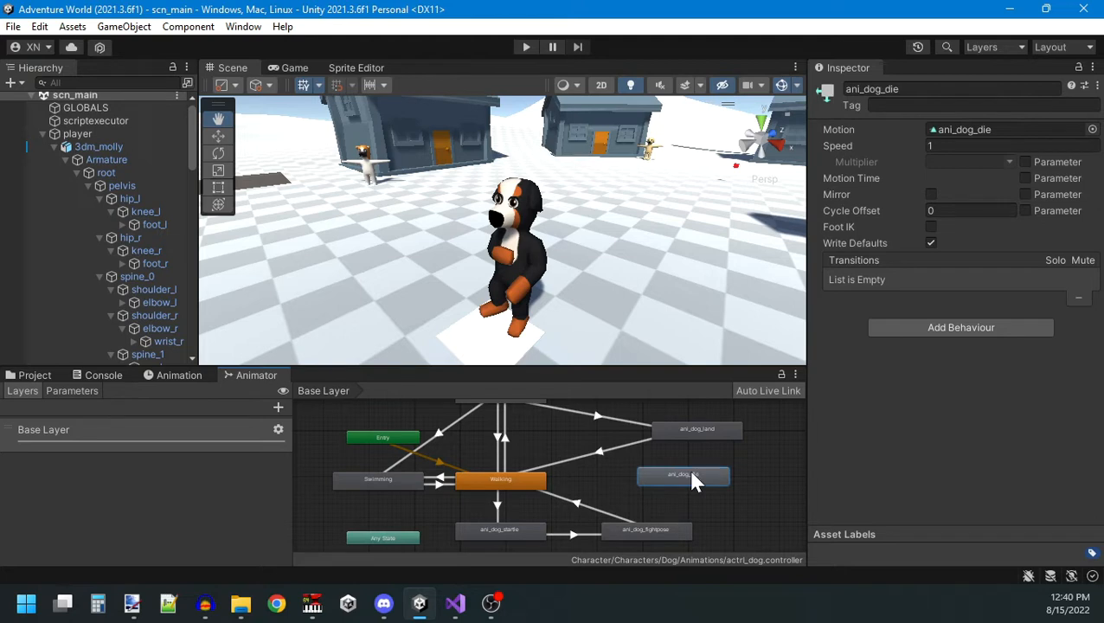
# Move the ani_dog_die state above ani_dog_land, beside ani_dog_fall, in the Animator graph.
pyautogui.moveTo(584, 465); pyautogui.dragTo(596, 469, button='middle')
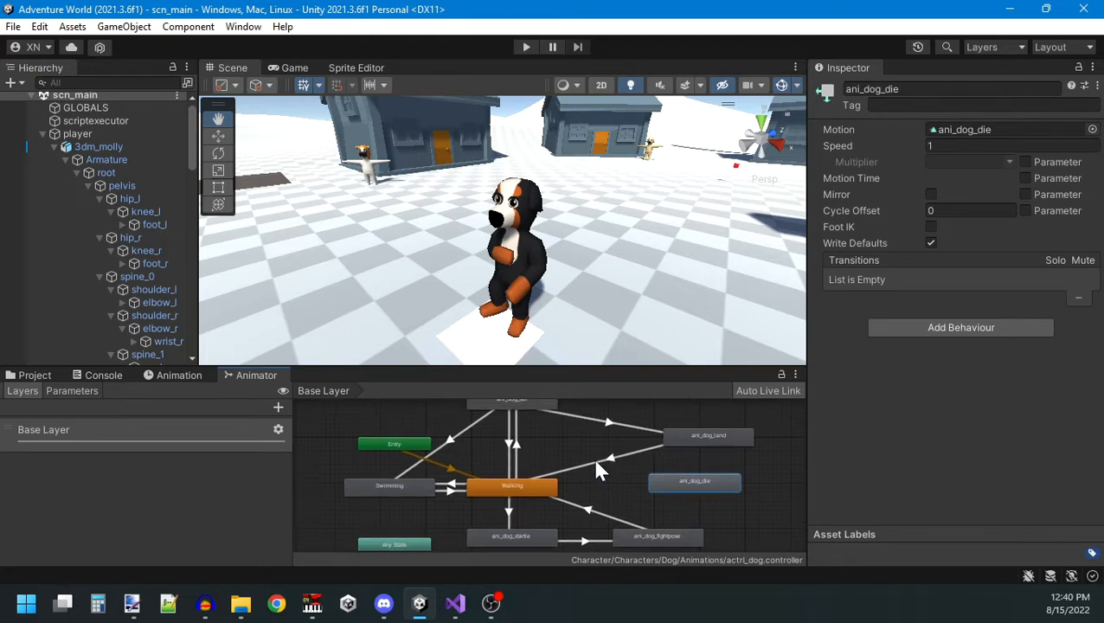
pyautogui.moveTo(604, 464); pyautogui.dragTo(604, 397, button='middle')
pyautogui.scroll(3, 598, 430)
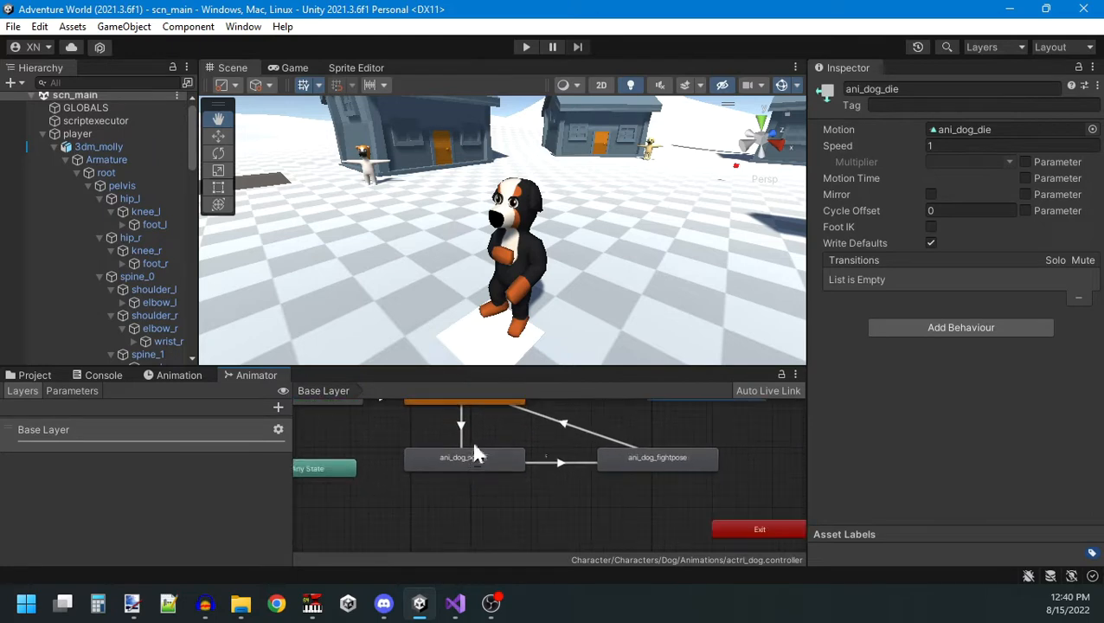
pyautogui.moveTo(474, 451); pyautogui.dragTo(485, 465, button='middle')
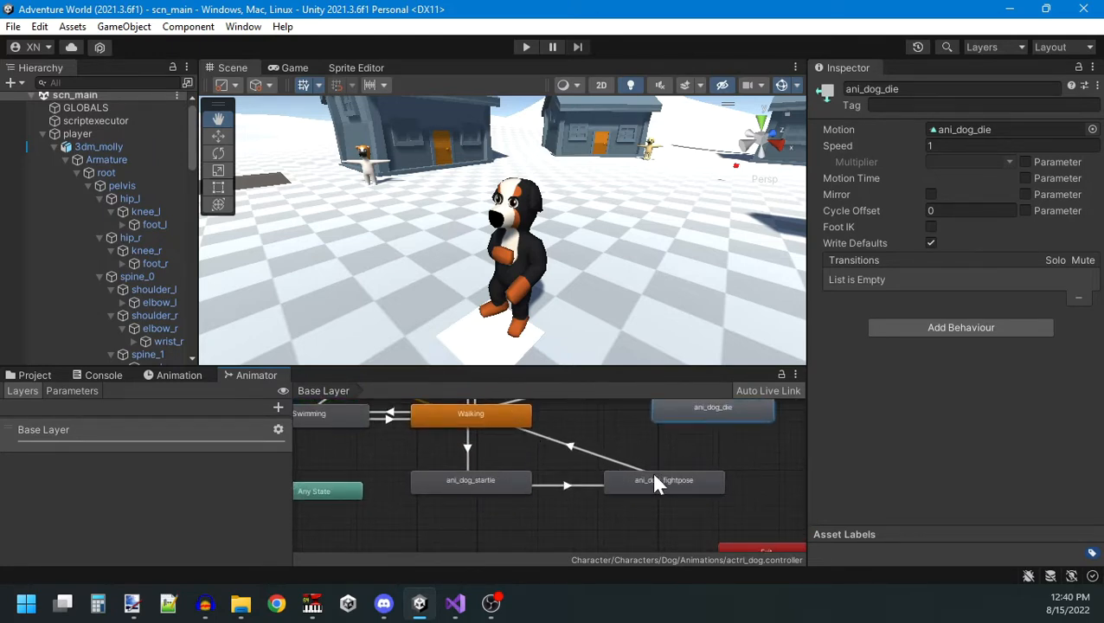
pyautogui.scroll(-3, 475, 475)
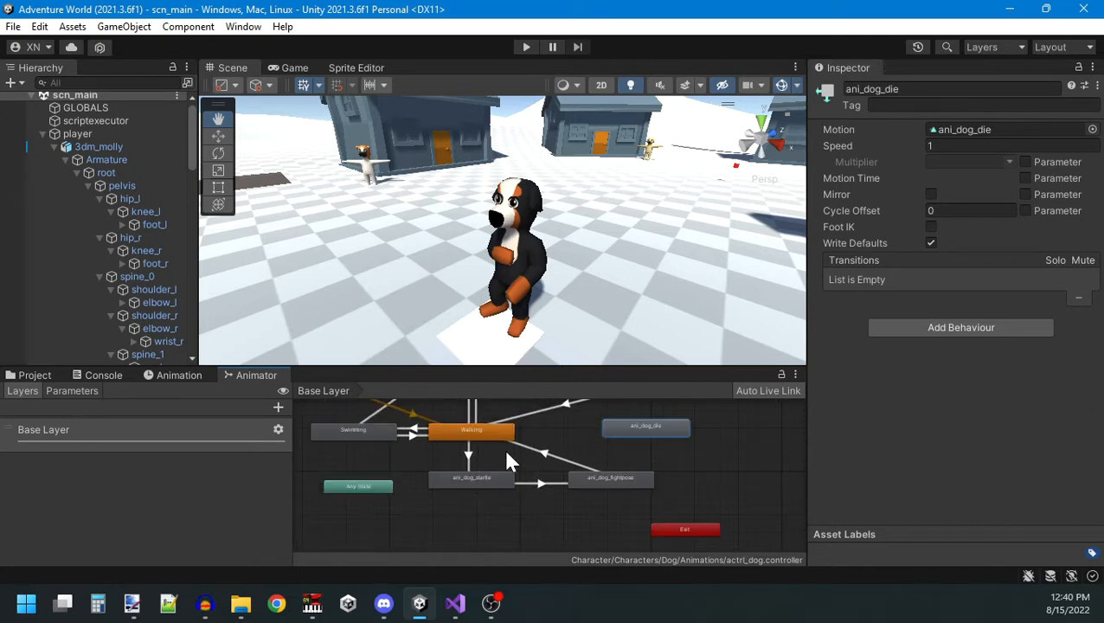
pyautogui.moveTo(505, 456); pyautogui.dragTo(519, 535, button='middle')
pyautogui.moveTo(663, 502); pyautogui.dragTo(615, 430)
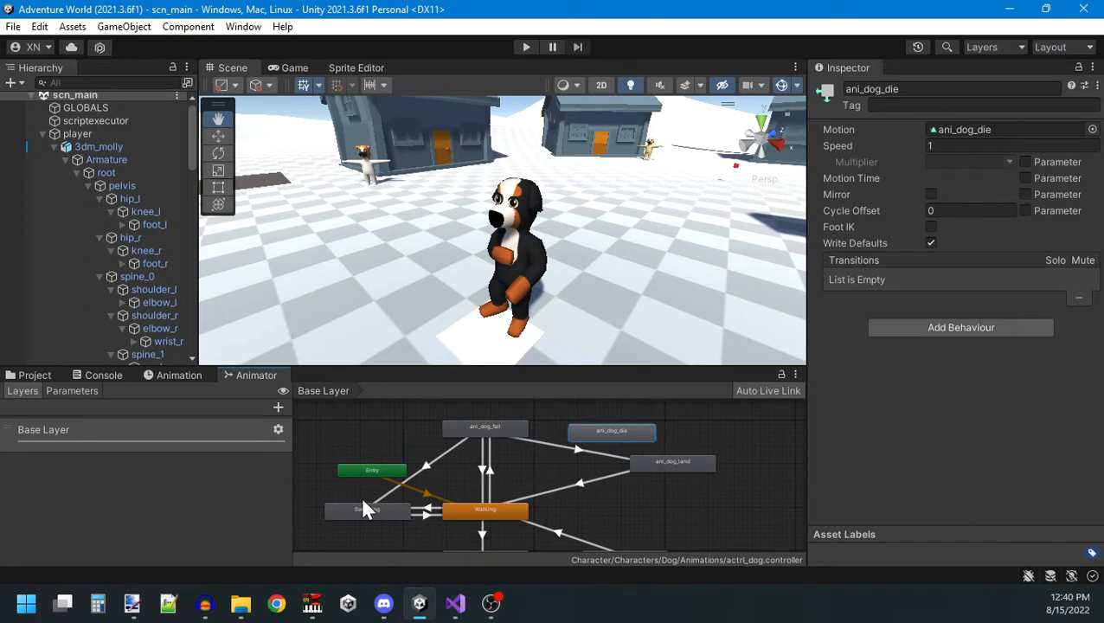
# Move the Entry node to the other side of the Walking state, below ani_dog_land.
pyautogui.moveTo(391, 463); pyautogui.dragTo(561, 478)
pyautogui.click(536, 471)
pyautogui.moveTo(394, 471); pyautogui.dragTo(625, 510)
pyautogui.scroll(-1, 605, 509)
pyautogui.moveTo(414, 548); pyautogui.dragTo(470, 508, button='middle')
pyautogui.scroll(-1, 463, 479)
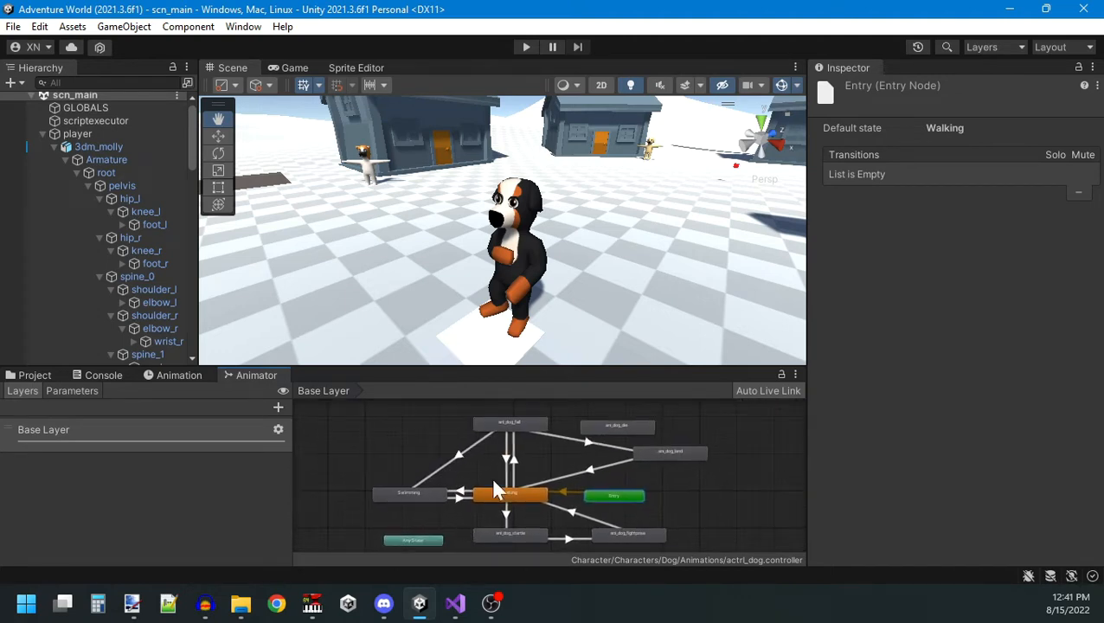
# Adjust the position of ani_dog_die and make transitions to it from ani_dog_land, ani_dog_fall, Walking and Swimming.
pyautogui.moveTo(612, 425); pyautogui.dragTo(611, 422)
pyautogui.moveTo(612, 425); pyautogui.dragTo(605, 446, button='middle')
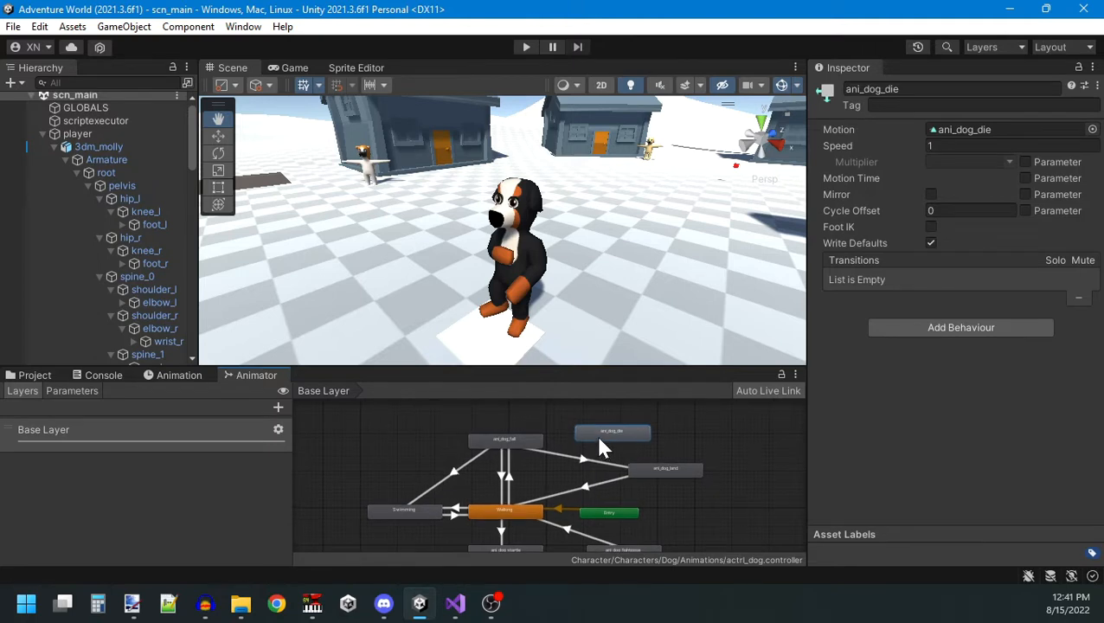
pyautogui.moveTo(600, 438); pyautogui.dragTo(604, 438)
pyautogui.rightClick(648, 473)
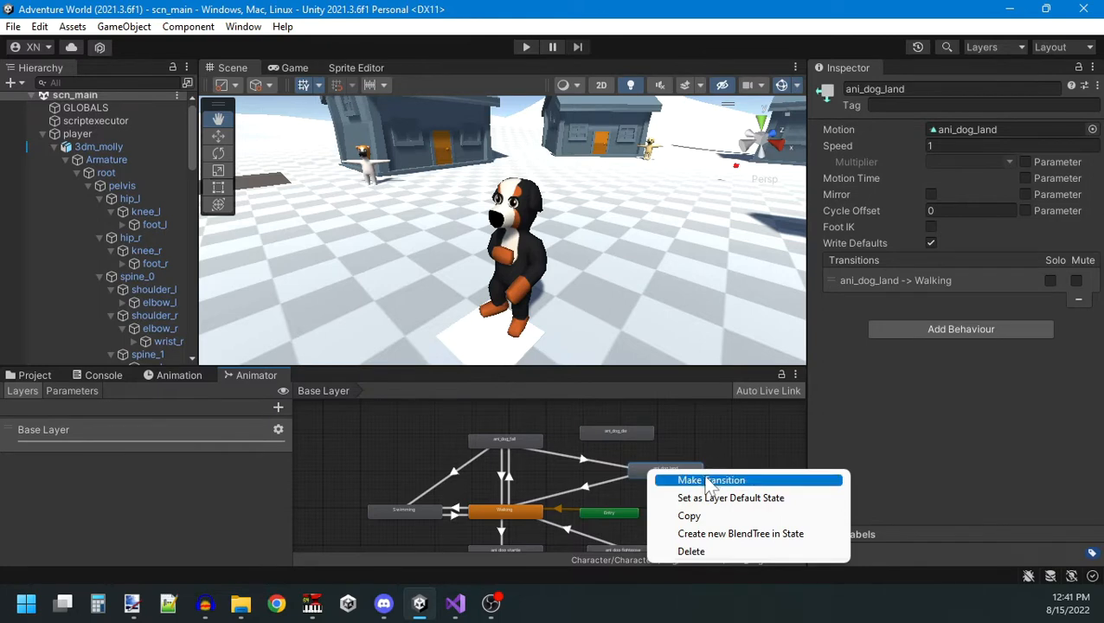
pyautogui.click(677, 480)
pyautogui.click(629, 437)
pyautogui.click(667, 443)
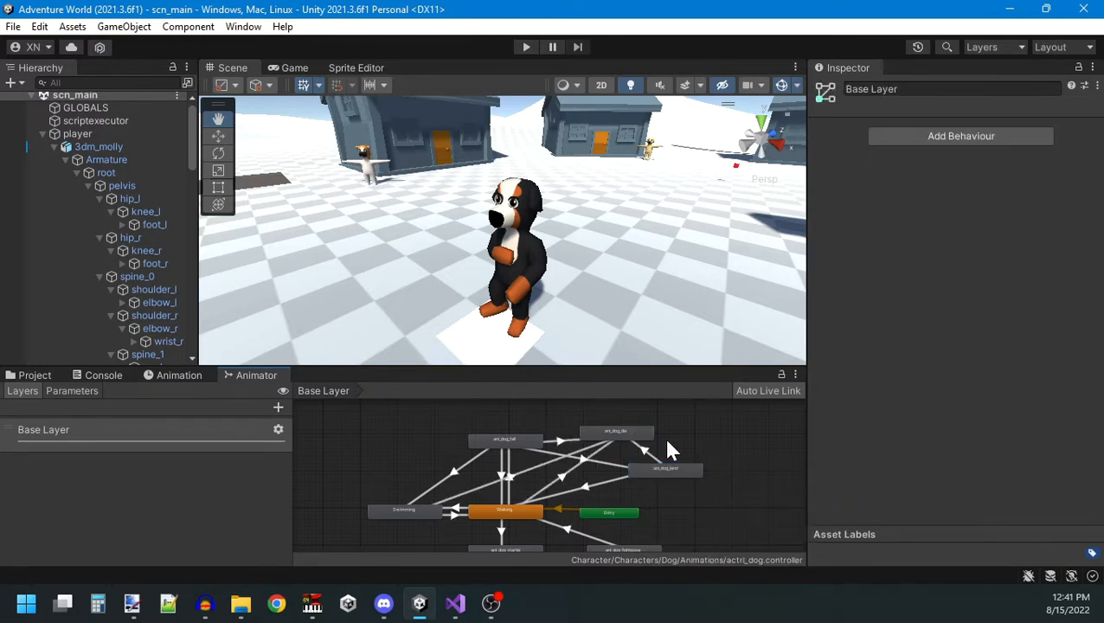
# Select the four transitions leading to ani_dog_die, turn off Has Exit Time and set Transition Duration to 0.
pyautogui.click(567, 466)
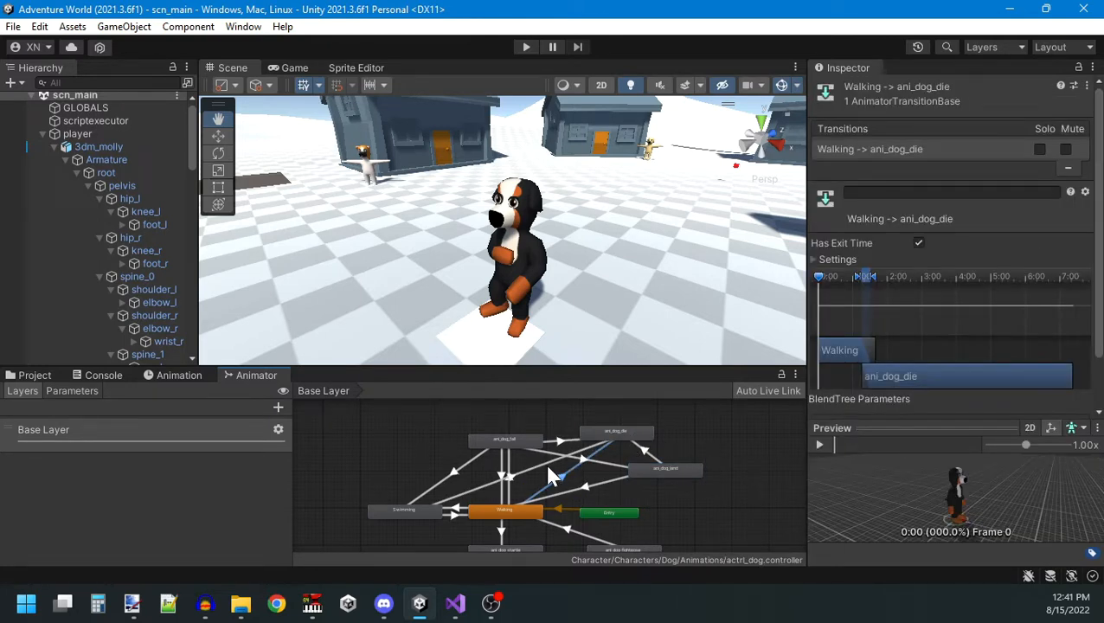
pyautogui.keyDown('shift'); pyautogui.click(547, 461); pyautogui.keyUp('shift')
pyautogui.keyDown('shift'); pyautogui.click(564, 441); pyautogui.keyUp('shift')
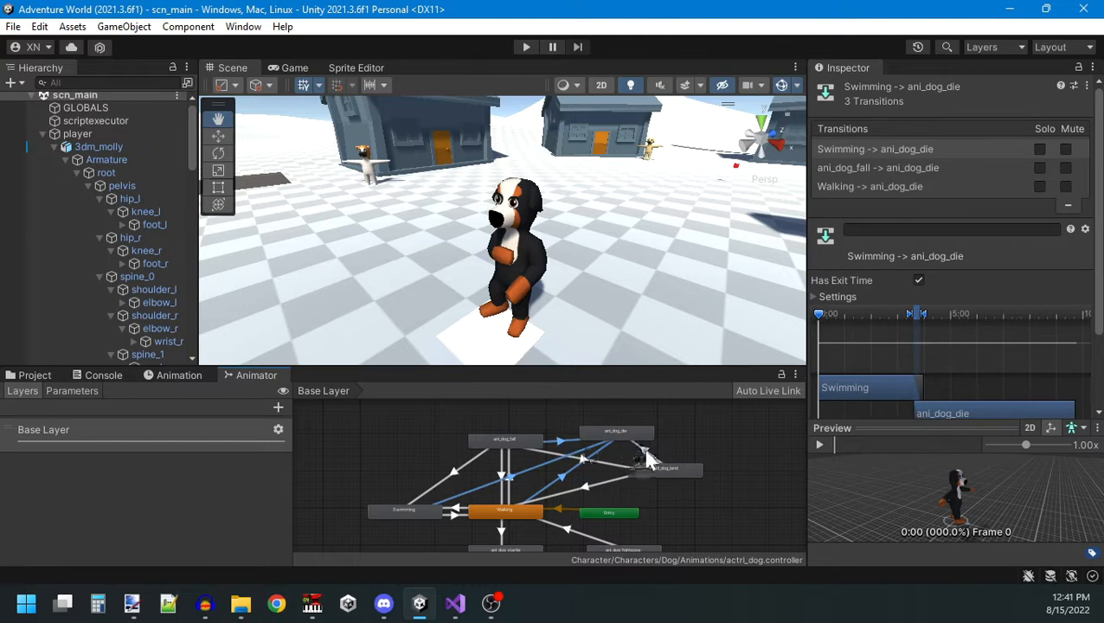
pyautogui.keyDown('shift'); pyautogui.click(644, 450); pyautogui.keyUp('shift')
pyautogui.click(919, 299)
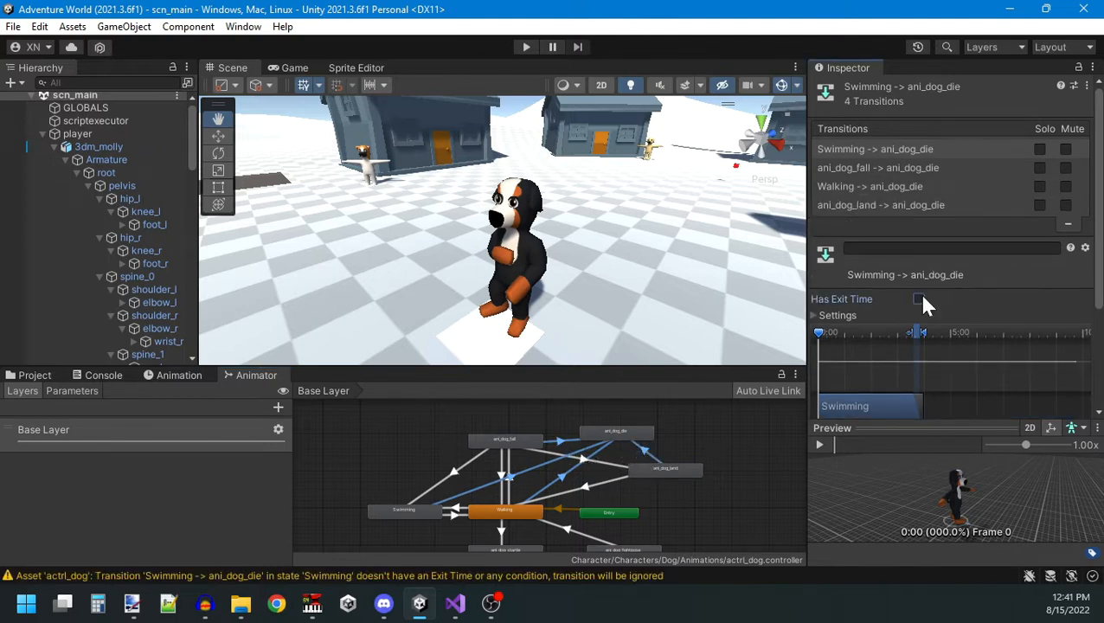
pyautogui.click(845, 316)
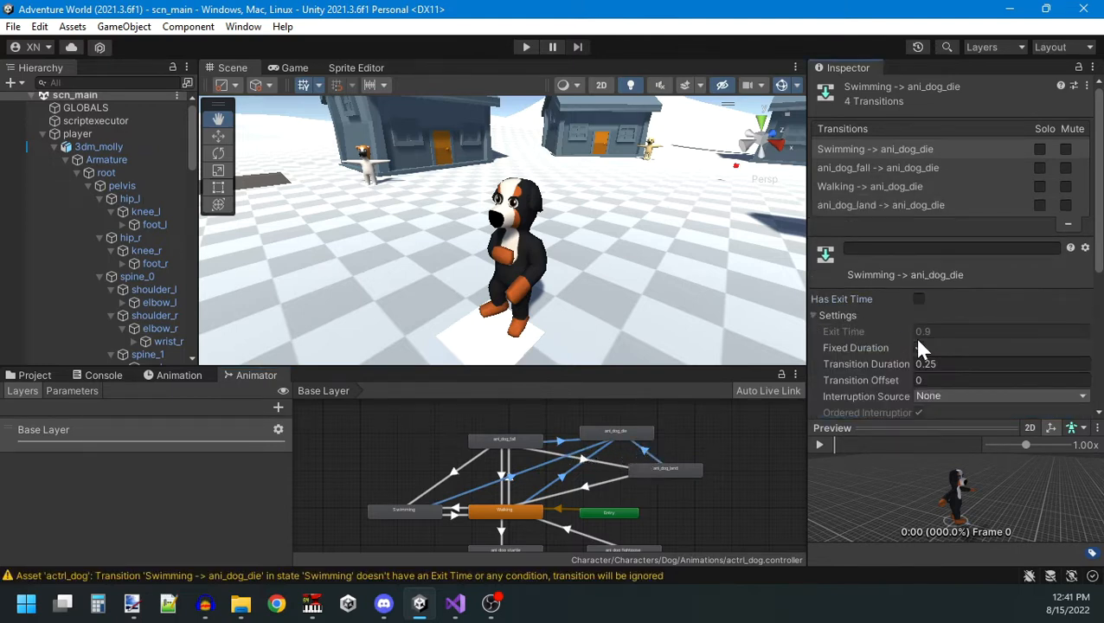
pyautogui.press('Tab')
pyautogui.scroll(-2, 956, 353)
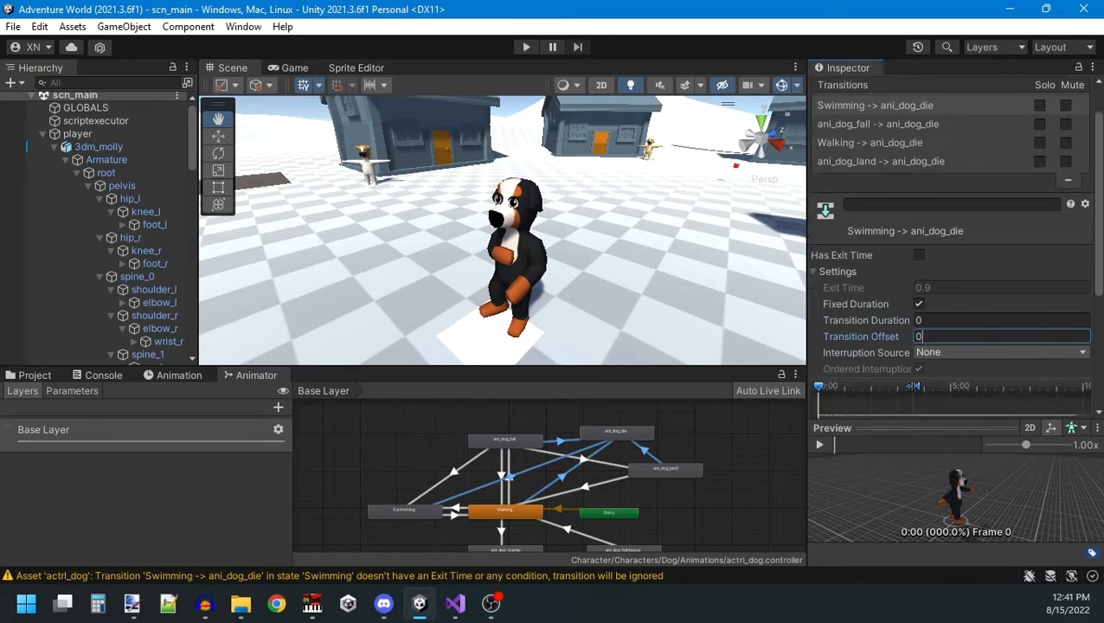
pyautogui.scroll(-3, 1052, 370)
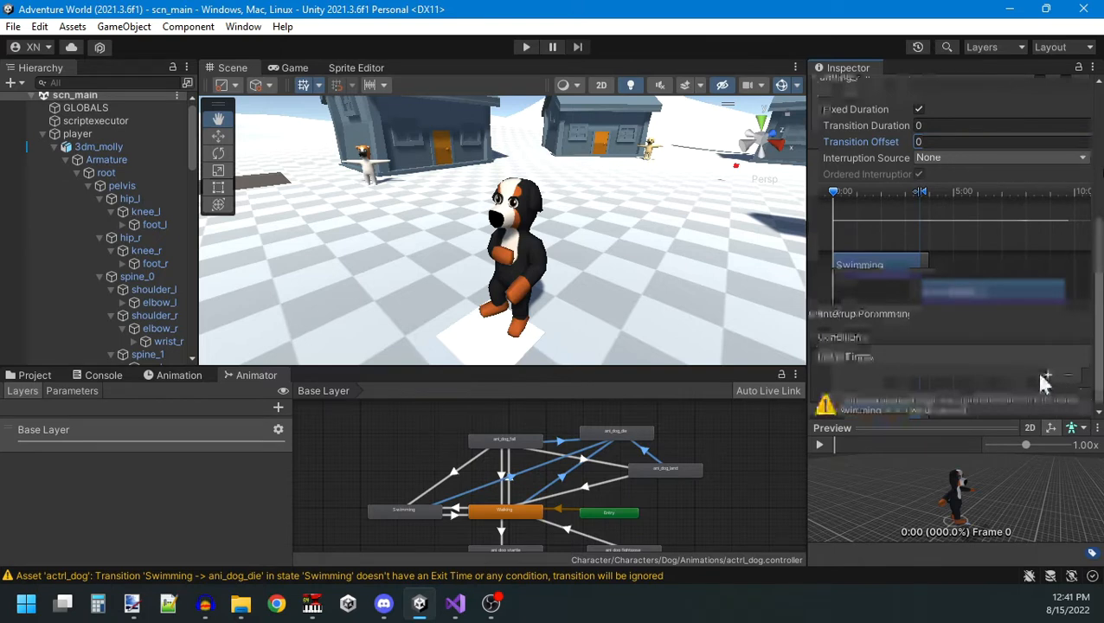
# Add a Bool parameter named game_over and make game_over true the condition for the selected ani_dog_die transitions.
pyautogui.click(1044, 378)
pyautogui.click(946, 381)
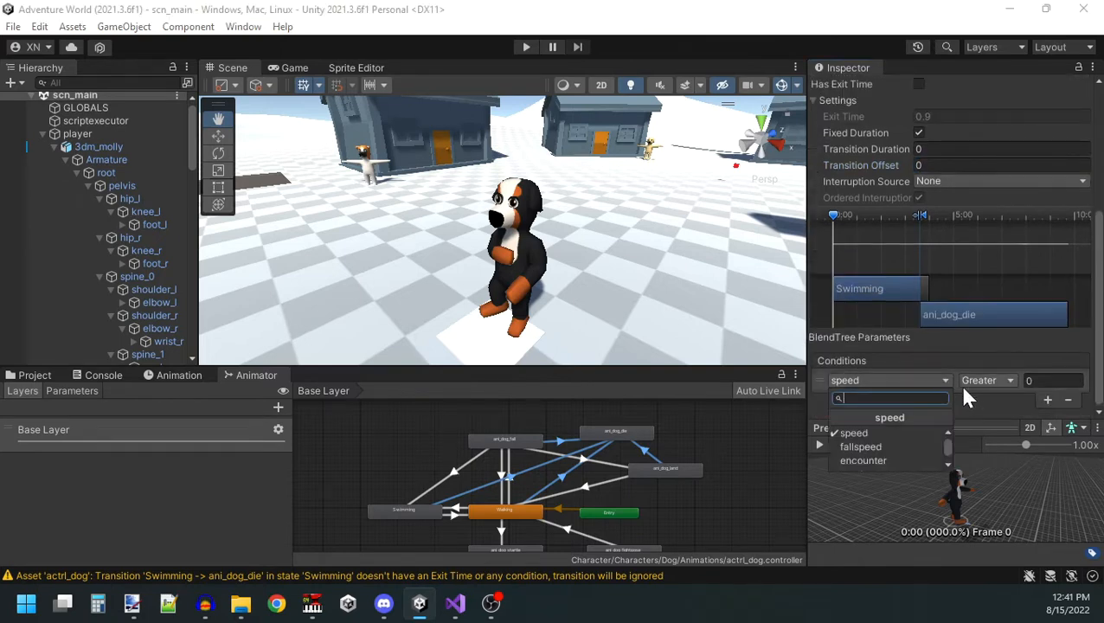
pyautogui.click(965, 394)
pyautogui.click(73, 390)
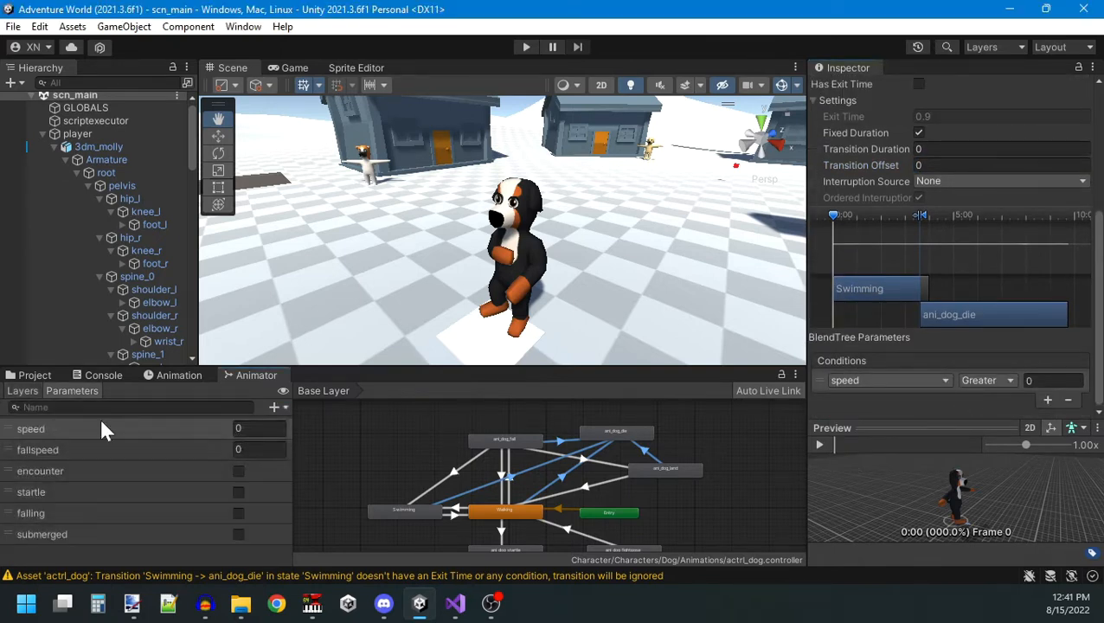
pyautogui.click(278, 406)
pyautogui.click(305, 462)
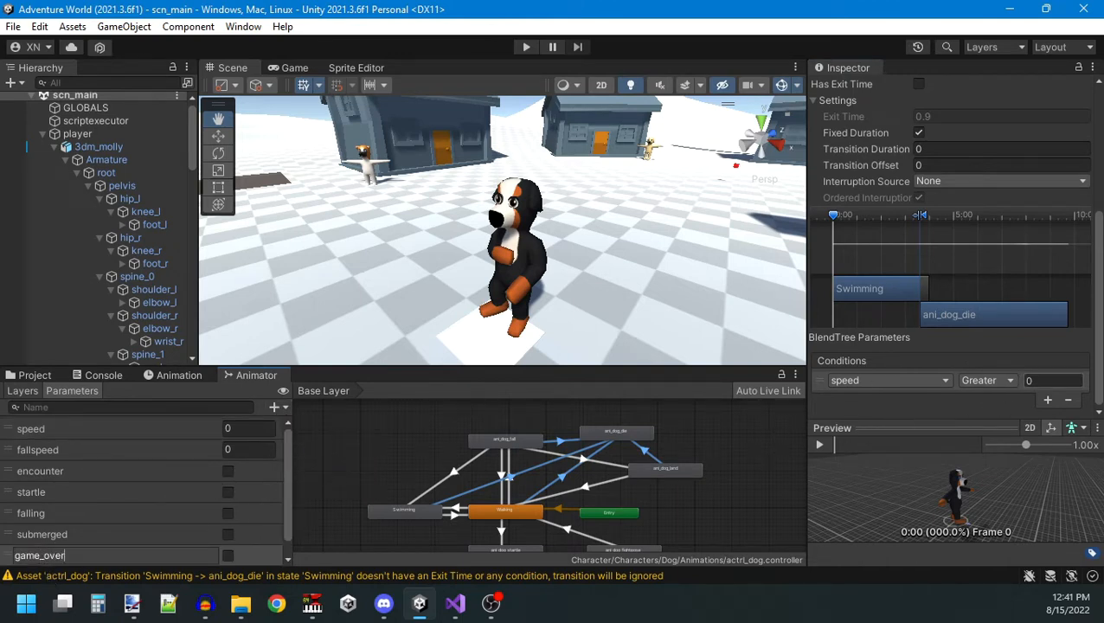
pyautogui.click(891, 380)
pyautogui.click(883, 477)
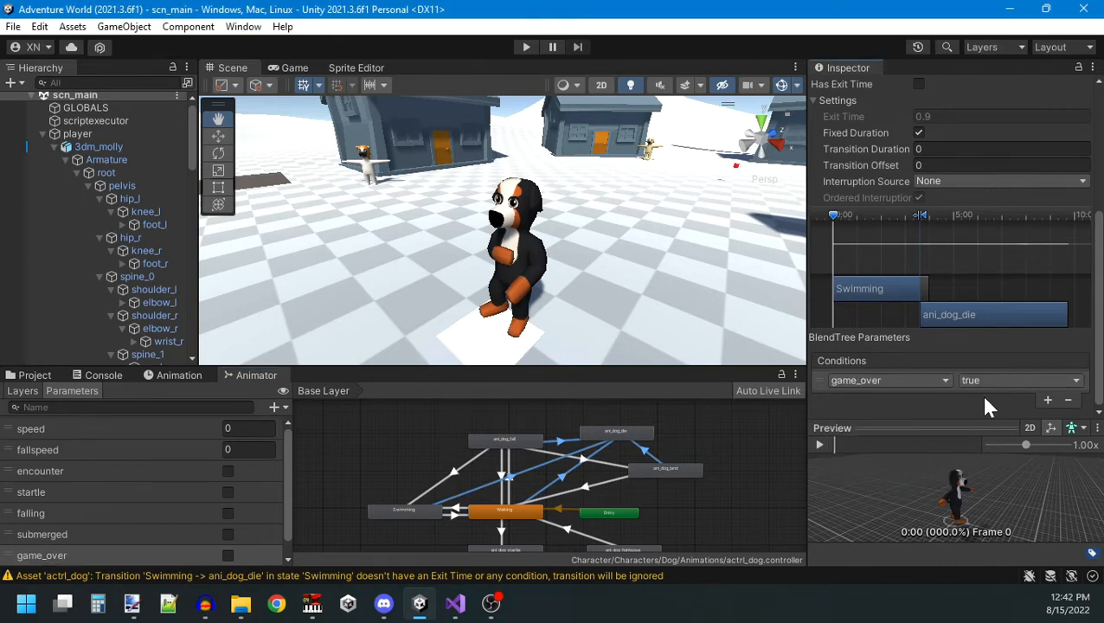
# Show the Game view and set its play behaviour to Play Focused.
pyautogui.click(294, 67)
pyautogui.click(610, 83)
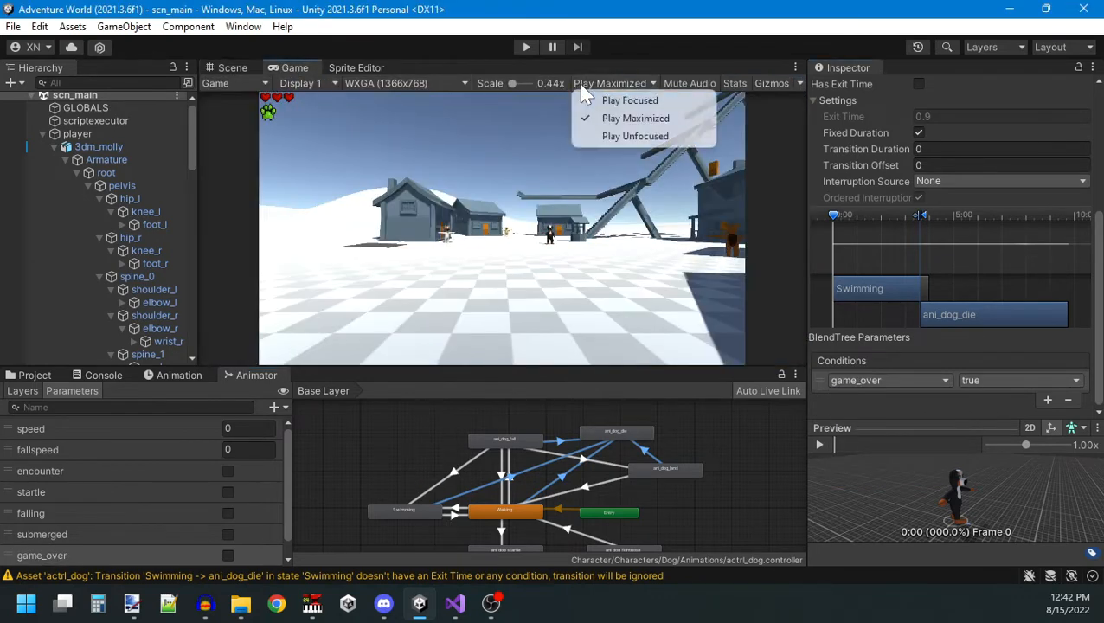
pyautogui.click(616, 135)
pyautogui.click(610, 83)
pyautogui.click(616, 100)
# Run the game, move the dog to test its animation transitions, and stop Play mode.
pyautogui.click(526, 47)
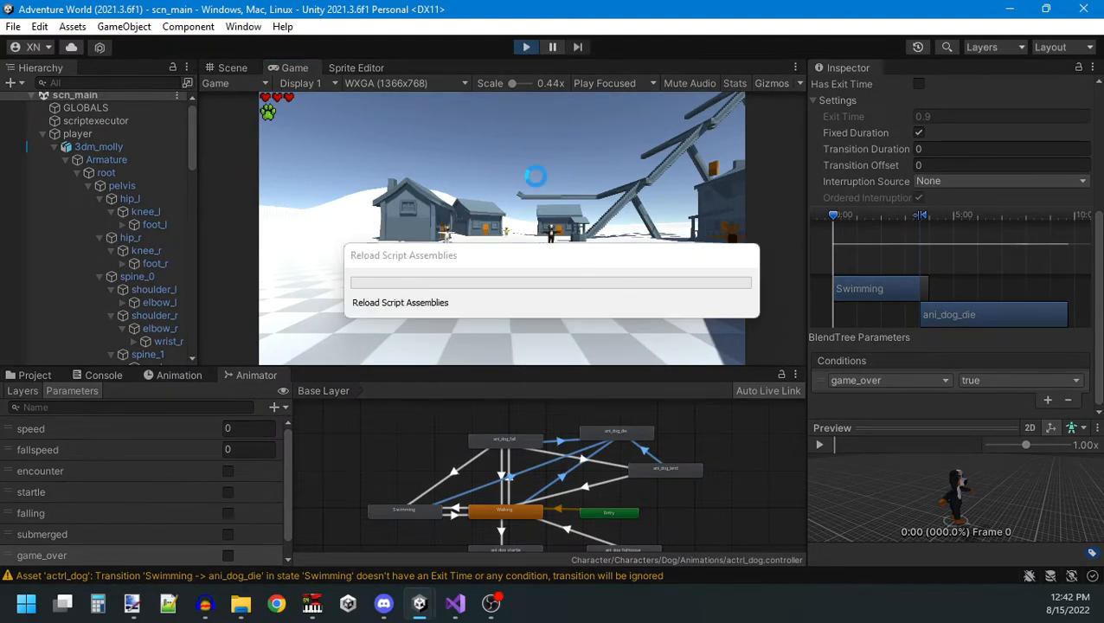
pyautogui.press('s')
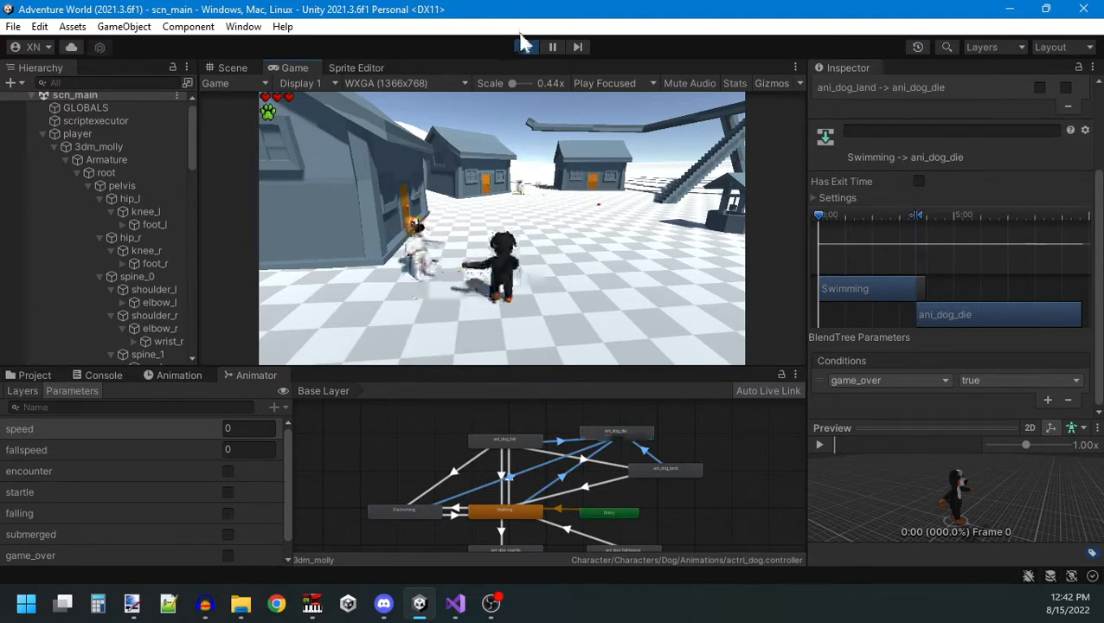
pyautogui.click(525, 47)
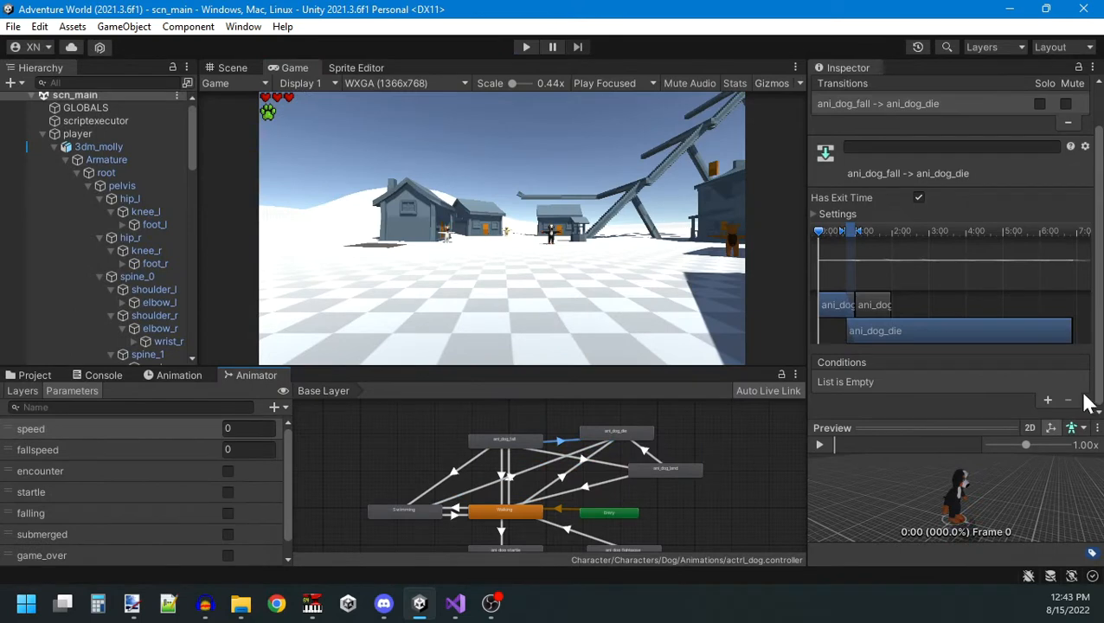
# Turn off Has Exit Time and set Transition Duration to 0 for the ani_dog_fall to ani_dog_die transition.
pyautogui.click(919, 198)
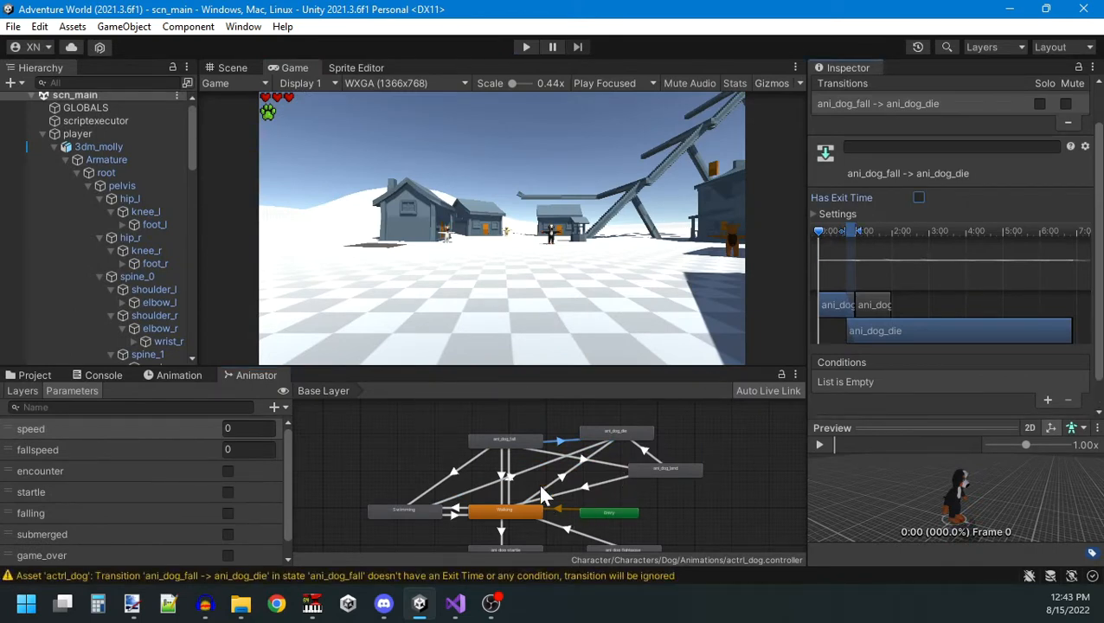
pyautogui.click(852, 215)
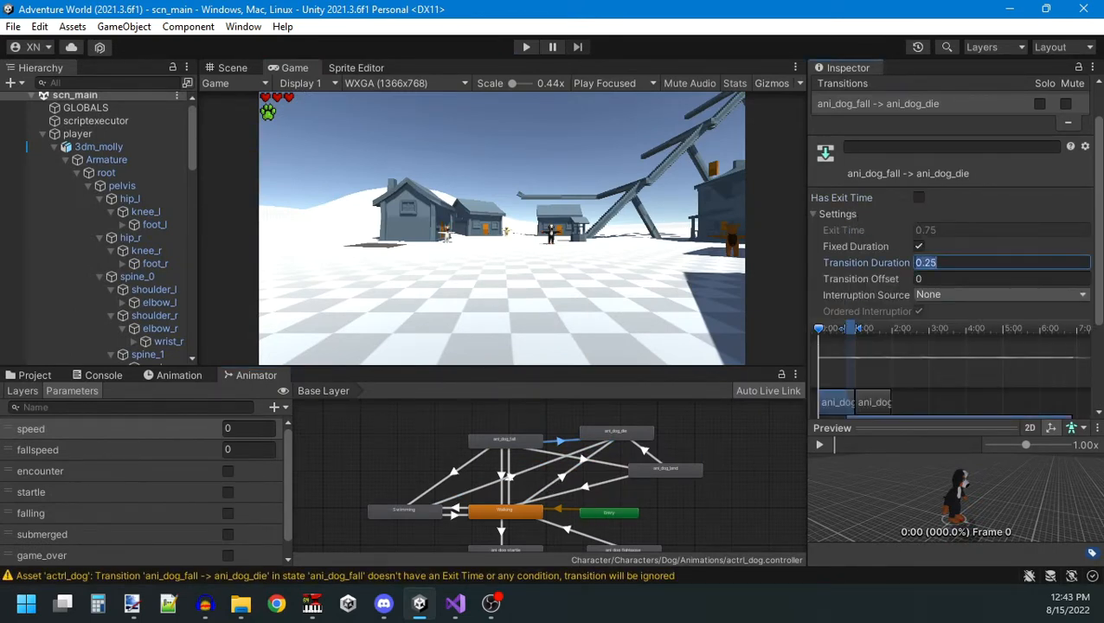
pyautogui.write('0')
pyautogui.click(536, 463)
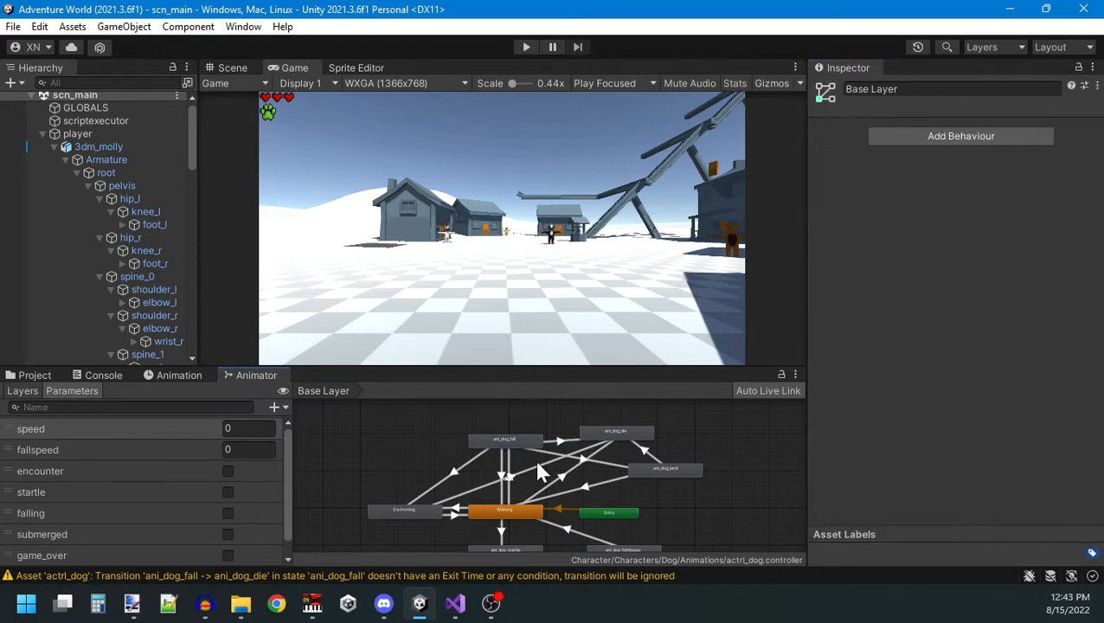
# Turn off Has Exit Time and set Transition Duration to 0 for the transitions from Walking and ani_dog_land to ani_dog_die.
pyautogui.click(561, 476)
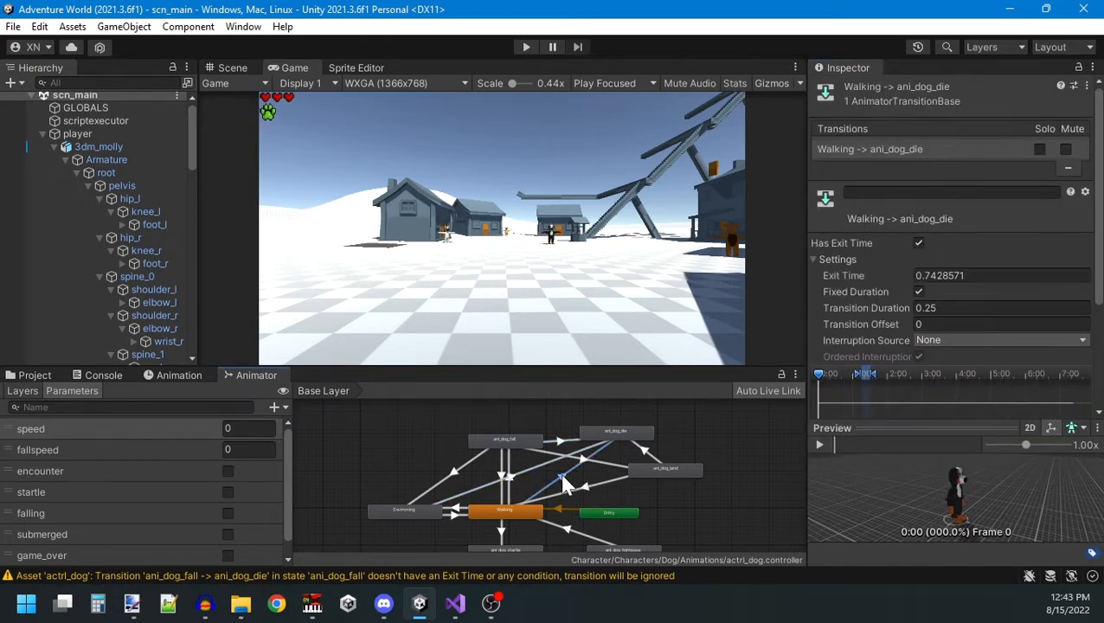
pyautogui.click(919, 244)
pyautogui.click(952, 308)
pyautogui.write('0')
pyautogui.click(642, 457)
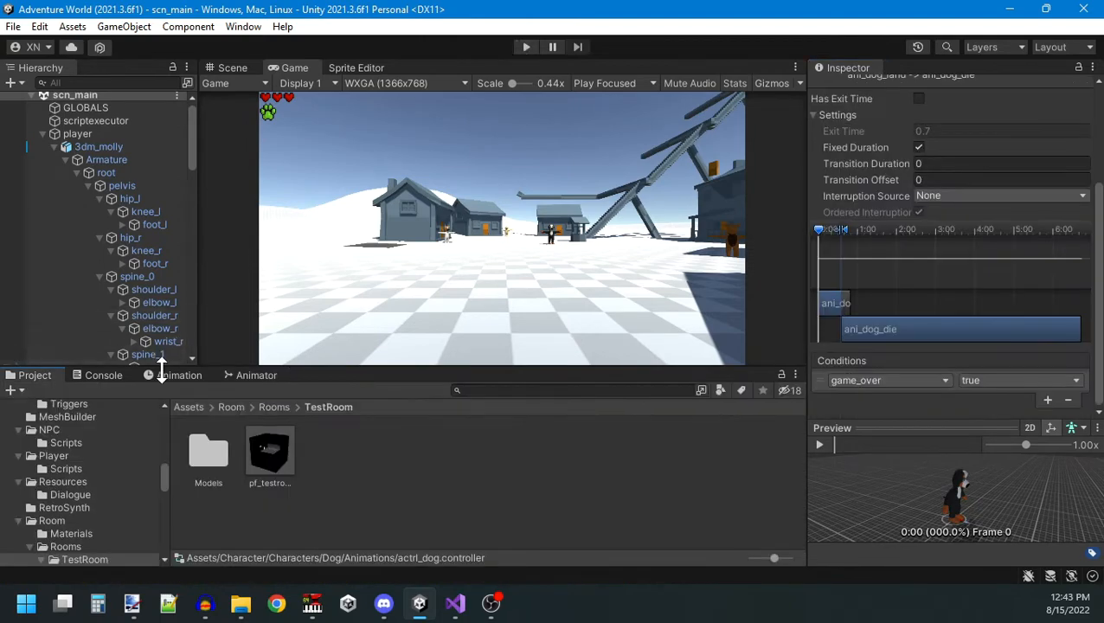
pyautogui.click(246, 374)
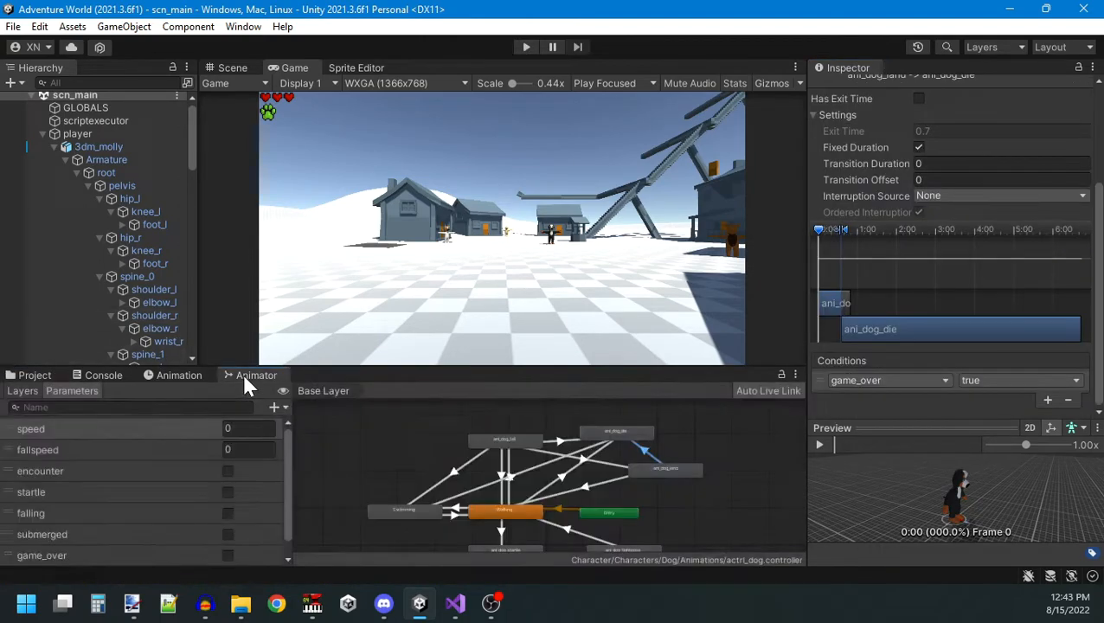
# Run the game and enable the game_over parameter to test the death animation.
pyautogui.click(526, 47)
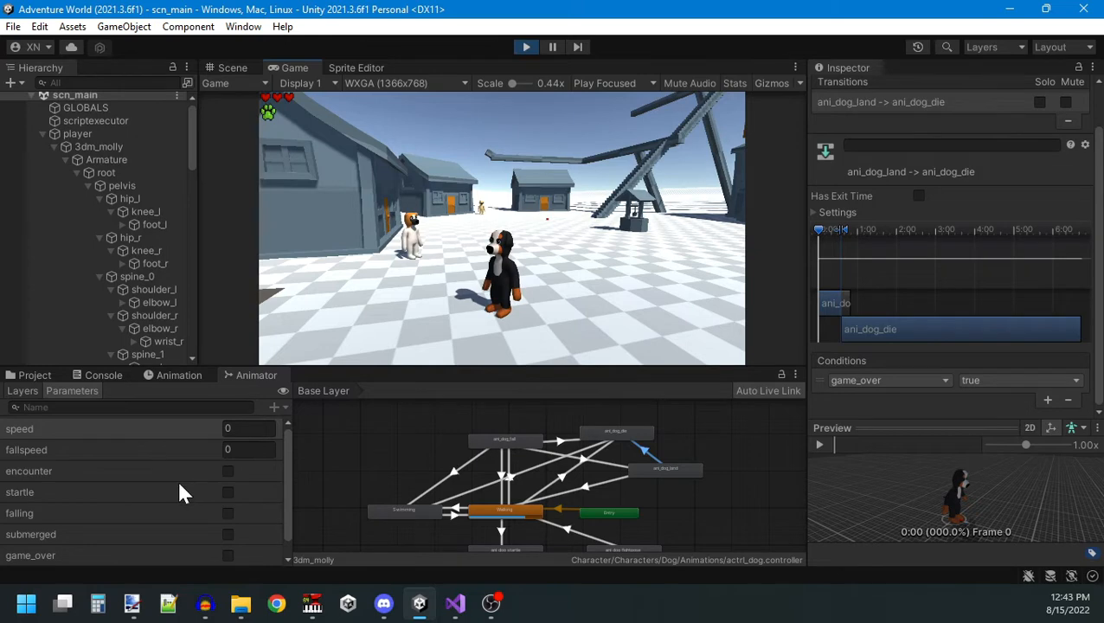
pyautogui.scroll(-1, 190, 511)
pyautogui.click(228, 536)
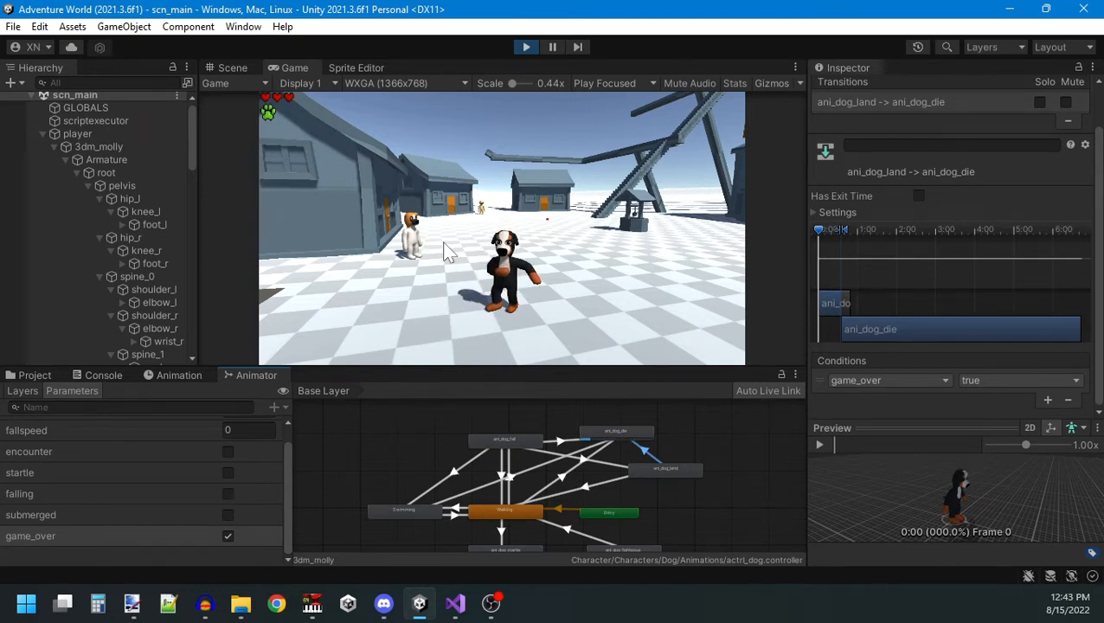
# Turn off Loop Time for the ani_dog_die clip and rerun the game with game_over enabled to check it.
pyautogui.click(645, 432)
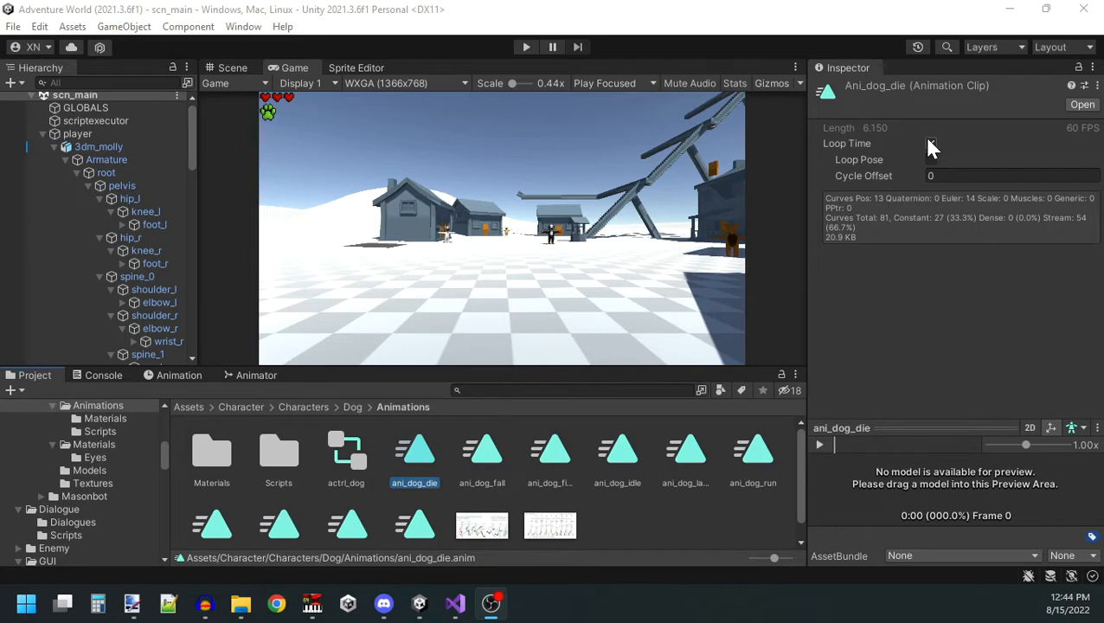
pyautogui.click(929, 142)
pyautogui.click(523, 47)
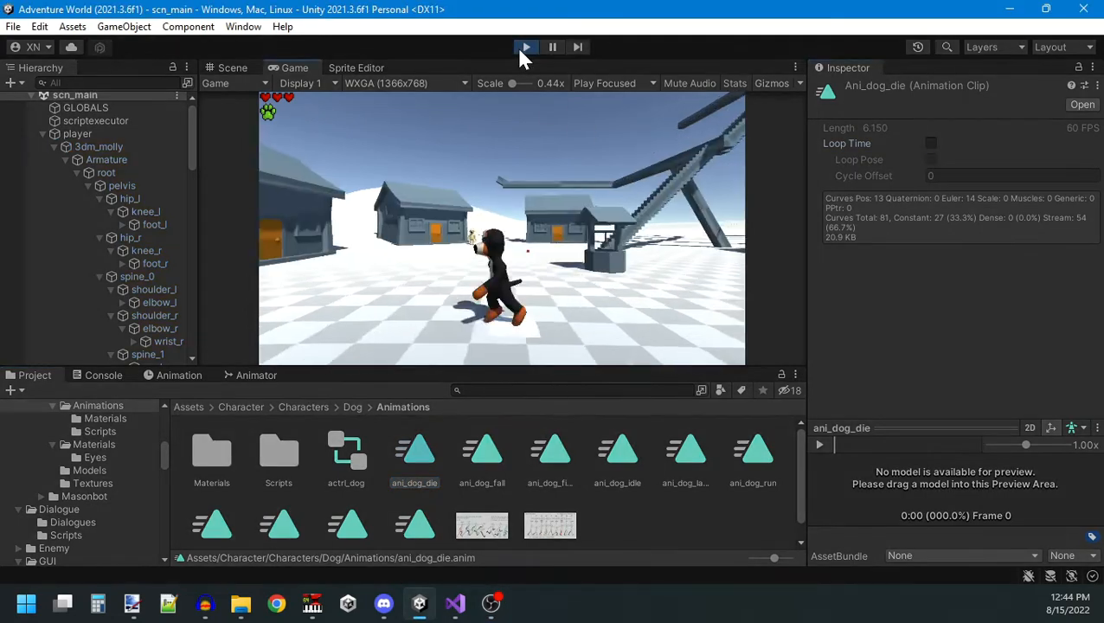
pyautogui.click(258, 381)
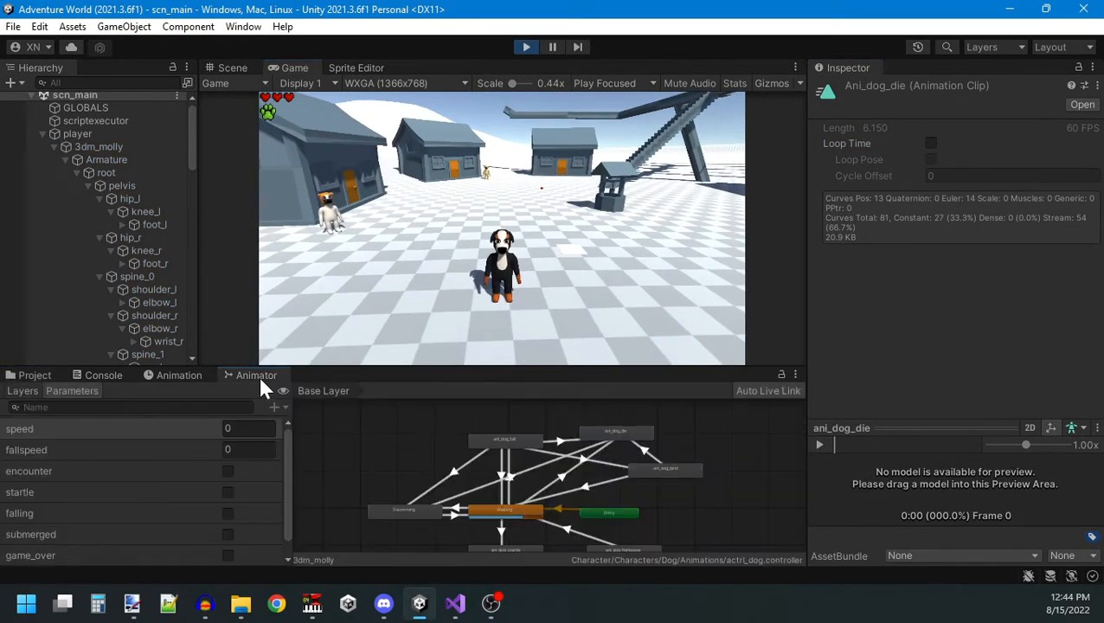
pyautogui.scroll(-1, 159, 497)
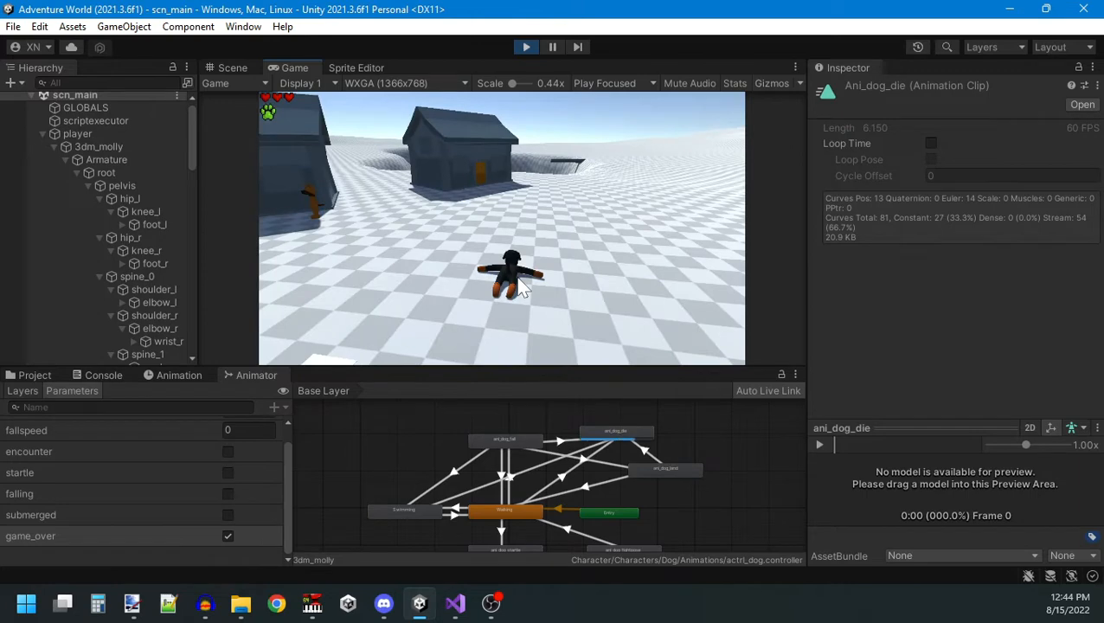
# Stop the game and examine the dog's lying pose near the end of the ani_dog_die clip.
pyautogui.click(527, 47)
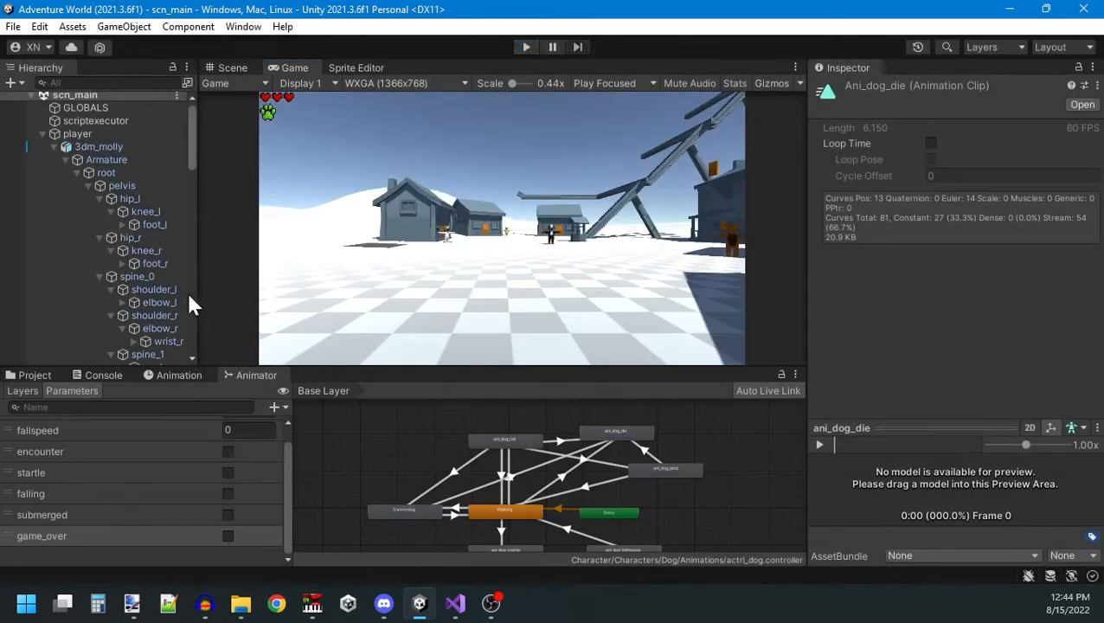
pyautogui.click(169, 376)
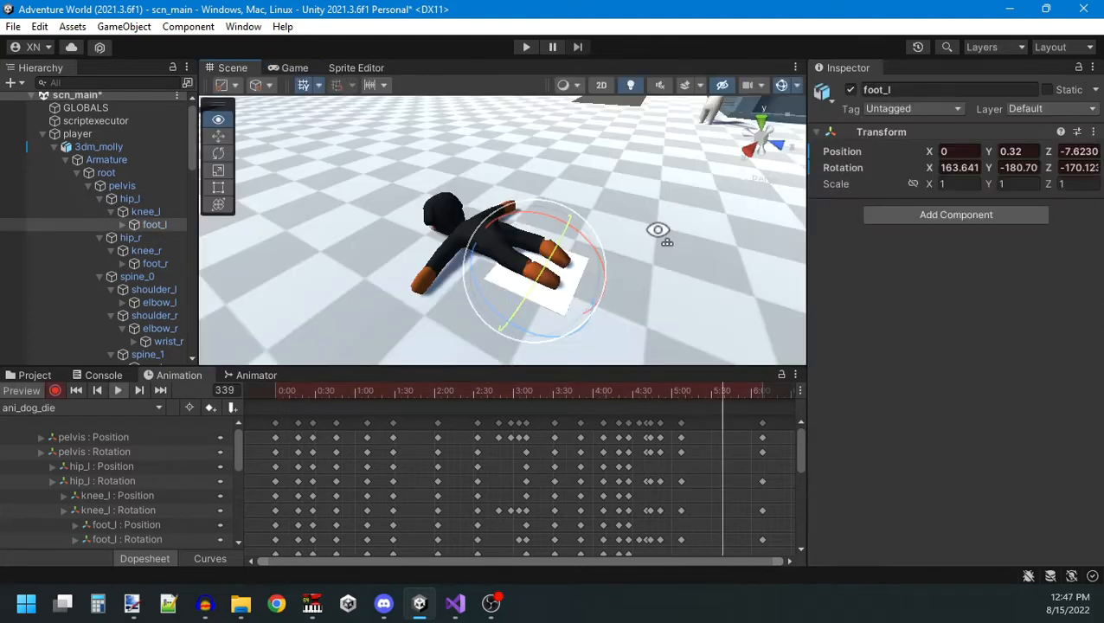
pyautogui.keyDown('alt'); pyautogui.moveTo(658, 230); pyautogui.dragTo(490, 164); pyautogui.keyUp('alt')
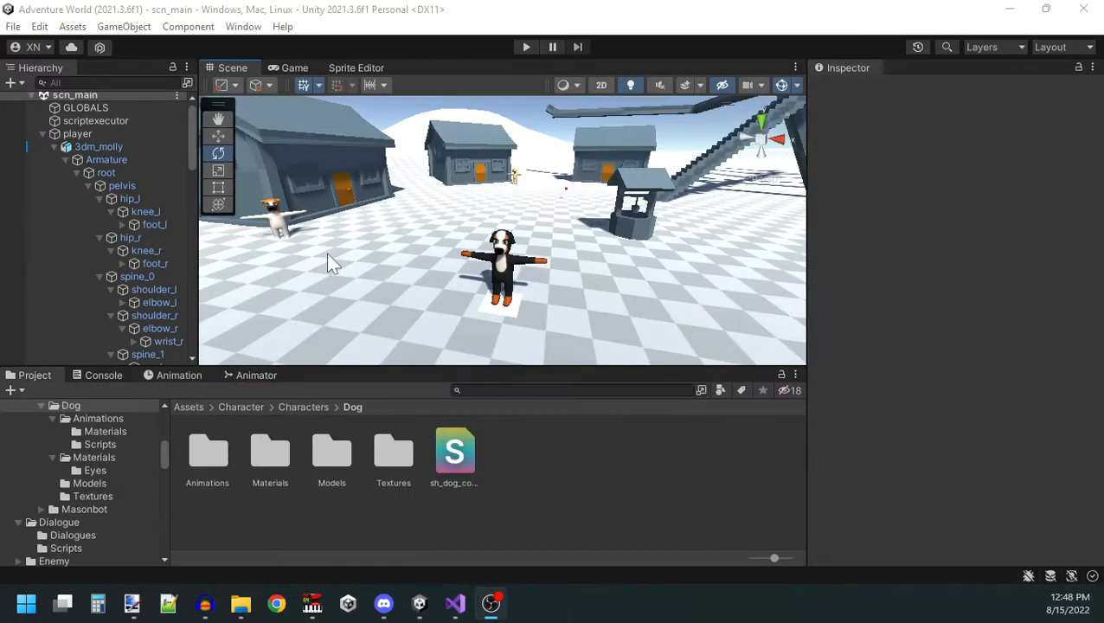
pyautogui.keyDown('alt'); pyautogui.moveTo(346, 259); pyautogui.dragTo(399, 257); pyautogui.keyUp('alt')
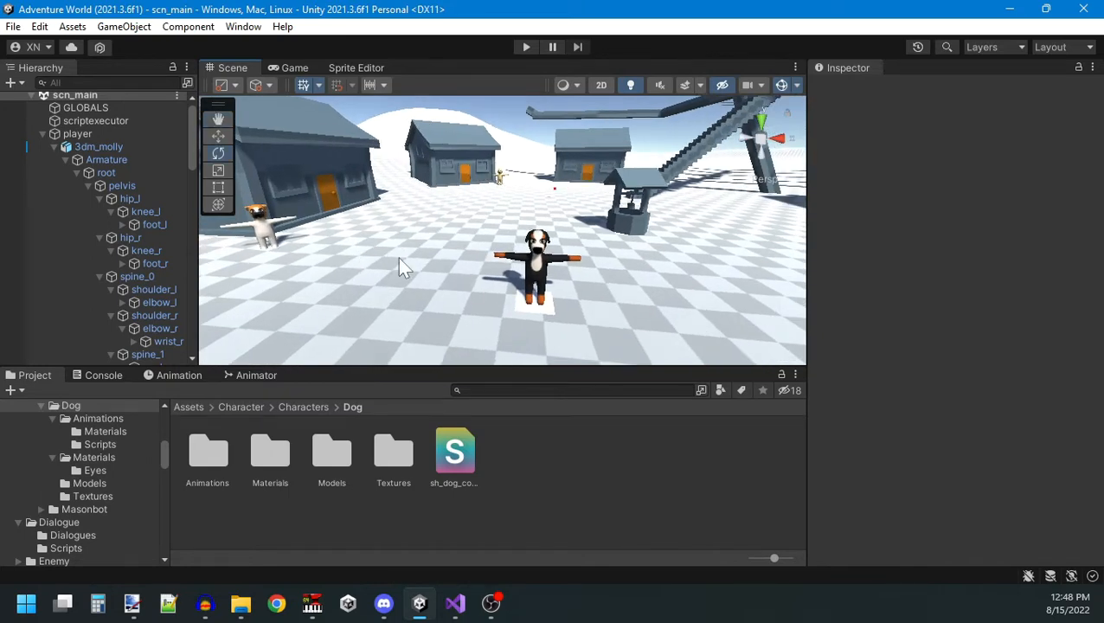
pyautogui.keyDown('alt'); pyautogui.moveTo(399, 259); pyautogui.dragTo(419, 260); pyautogui.keyUp('alt')
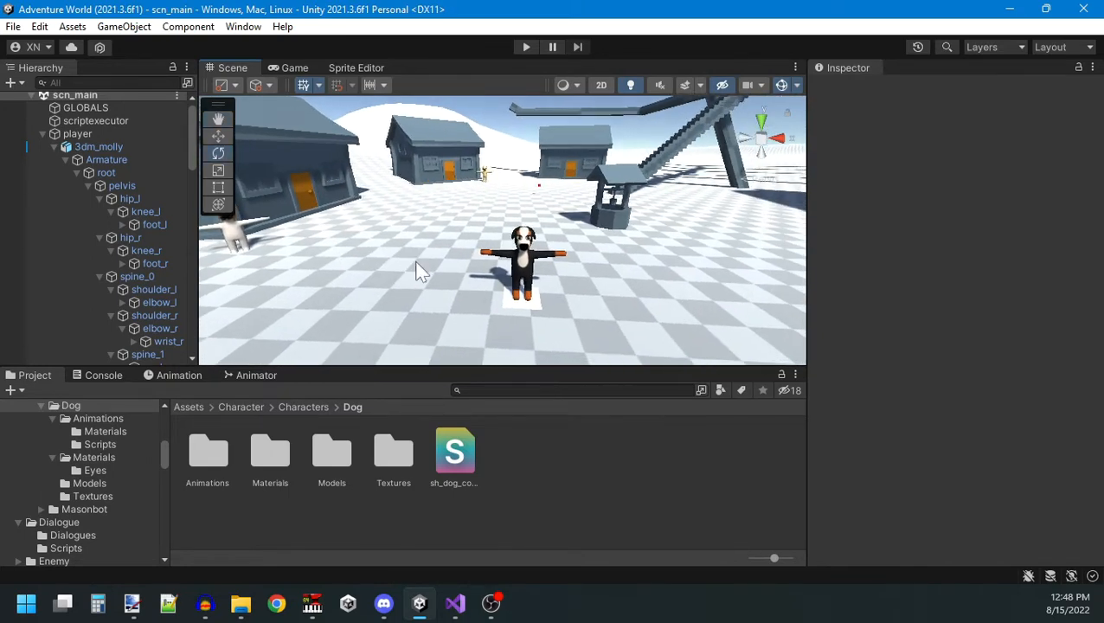
# Switch to Visual Studio and add an empty private void OnDeath() method below OnDamaged in PlayerHealth.cs.
pyautogui.hotkey('alt', 'Tab')
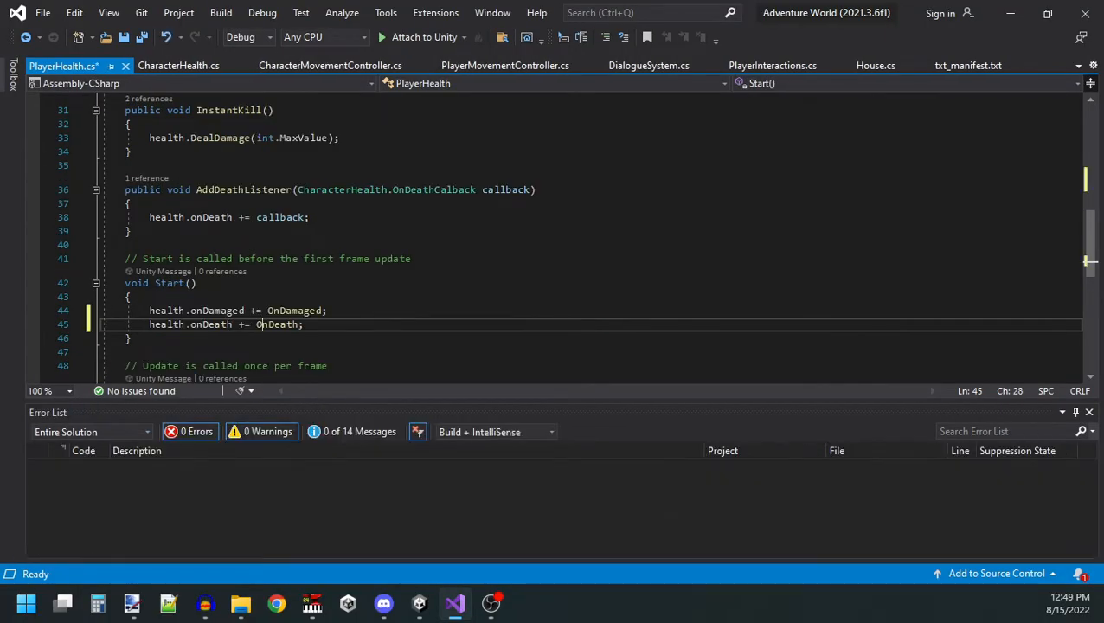
pyautogui.scroll(6, 589, 233)
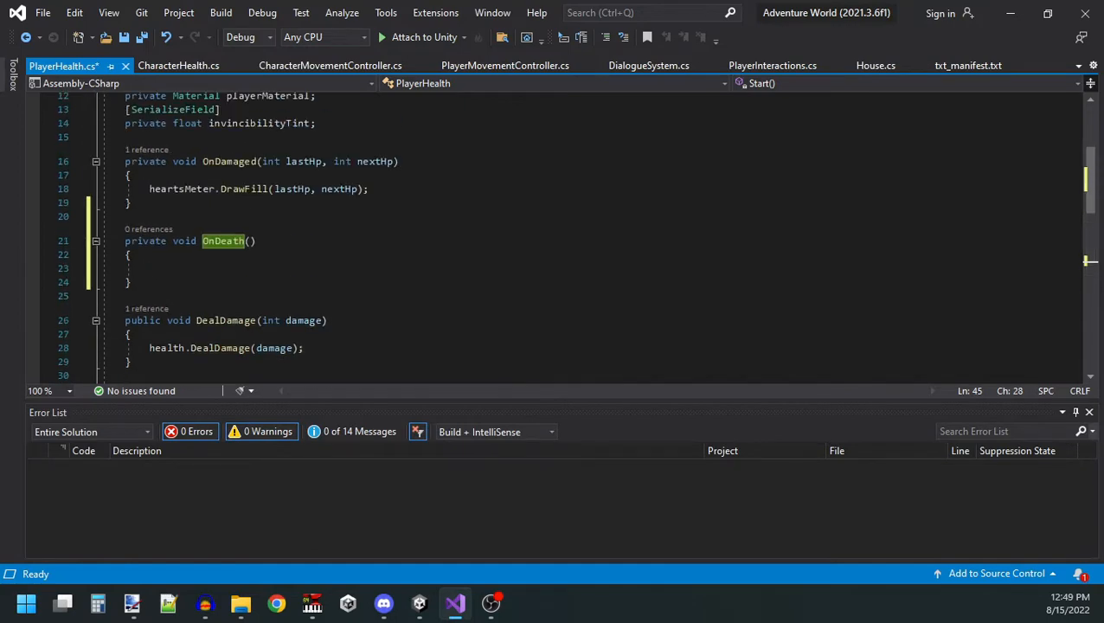
pyautogui.click(229, 241)
pyautogui.scroll(1, 227, 260)
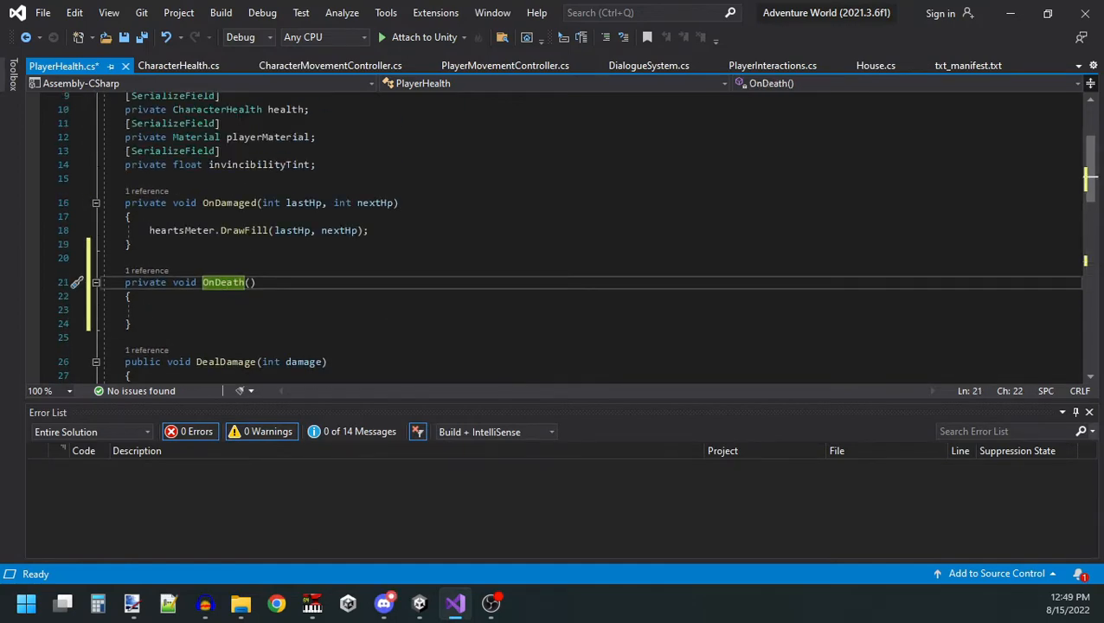
# Inside OnDeath(), add a Debug.Log call that outputs "erherherh".
pyautogui.press('Down')
pyautogui.press('Down')
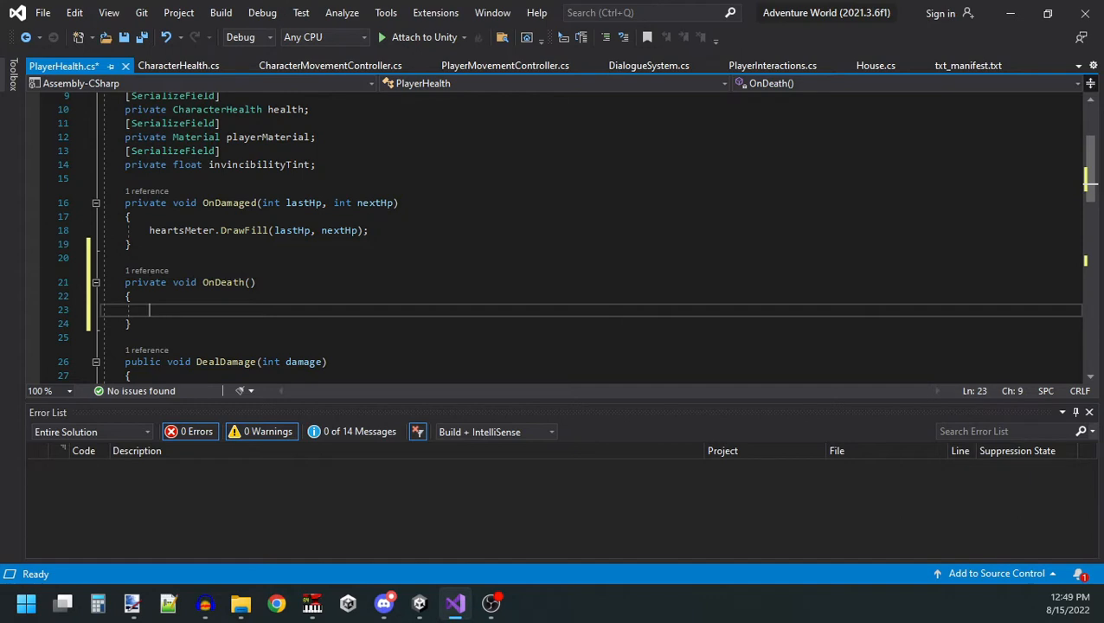
pyautogui.write('De')
pyautogui.press('Down')
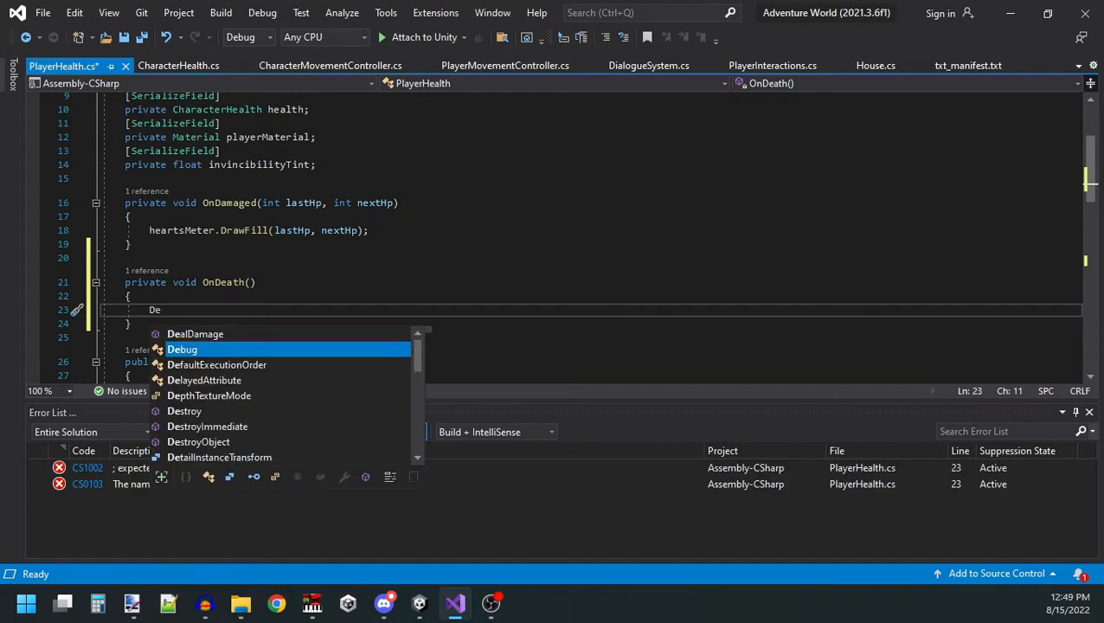
pyautogui.press('Tab')
pyautogui.write('.')
pyautogui.press('Tab')
pyautogui.write('();')
pyautogui.press('Left')
pyautogui.press('Left')
pyautogui.write('"erherherh')
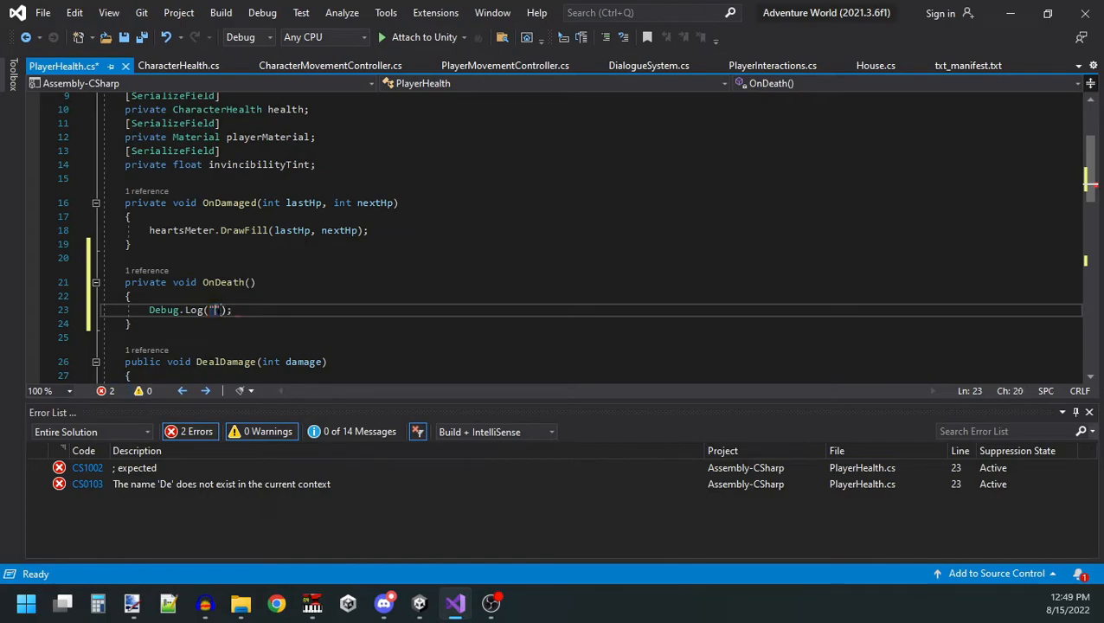
# Save PlayerHealth.cs, switch to Unity and walk the dog in the running game to test the death log.
pyautogui.hotkey('ctrl', 's')
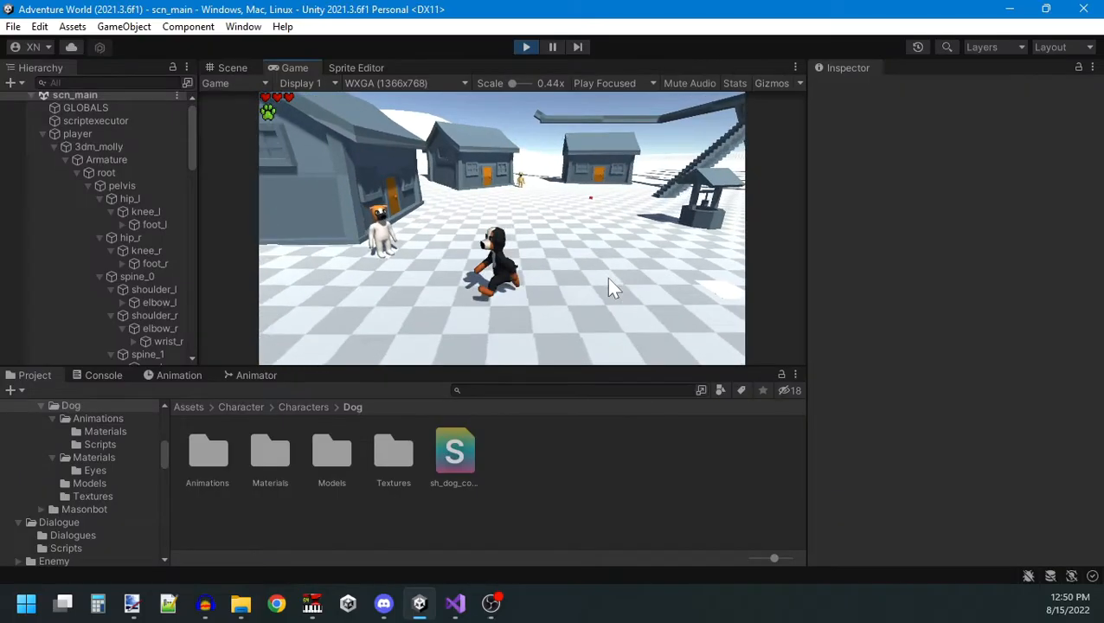
pyautogui.press('a')
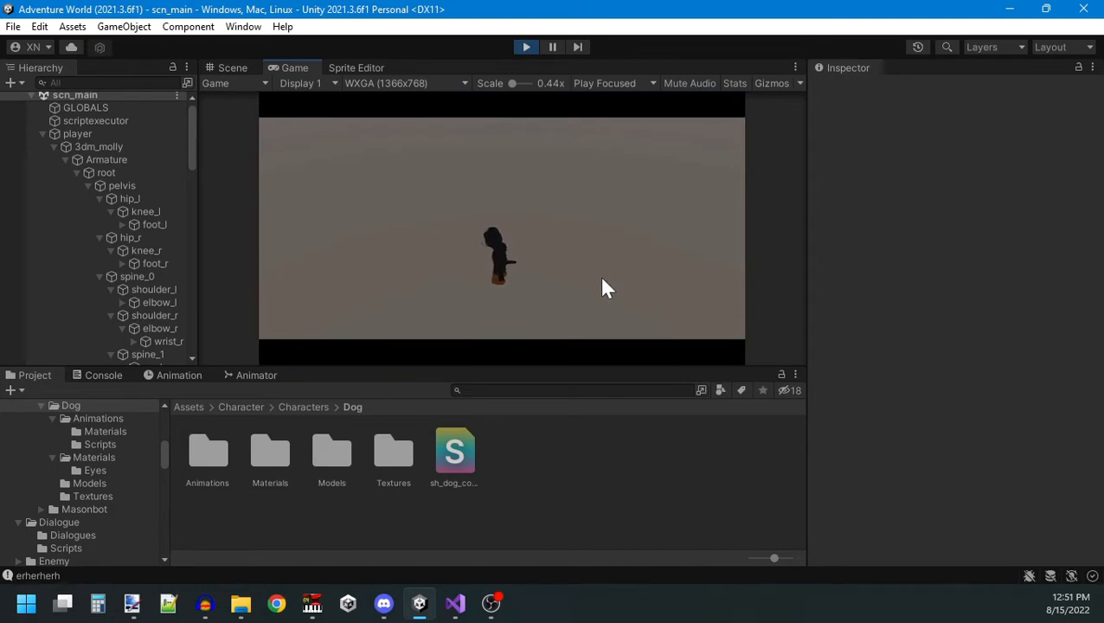
# Return to Visual Studio, add an empty private IEnumerator OnDeathRoutine() above OnDeath() and save the script.
pyautogui.hotkey('alt', 'Tab')
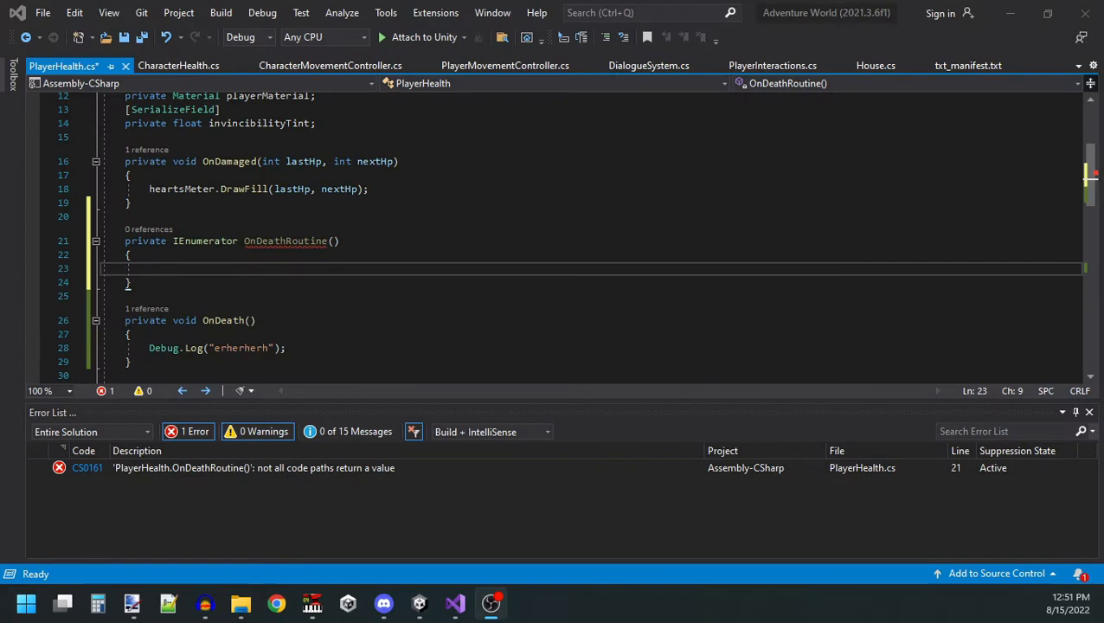
pyautogui.hotkey('ctrl', 's')
pyautogui.scroll(1, 553, 234)
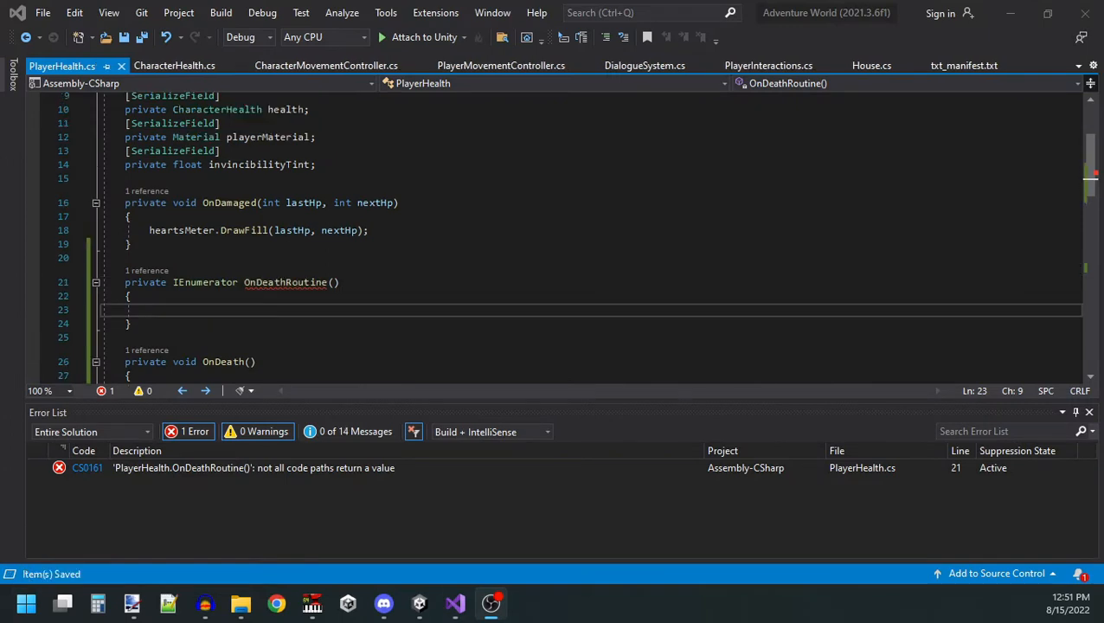
pyautogui.click(132, 324)
pyautogui.press('Up')
pyautogui.press('Up')
pyautogui.press('Down')
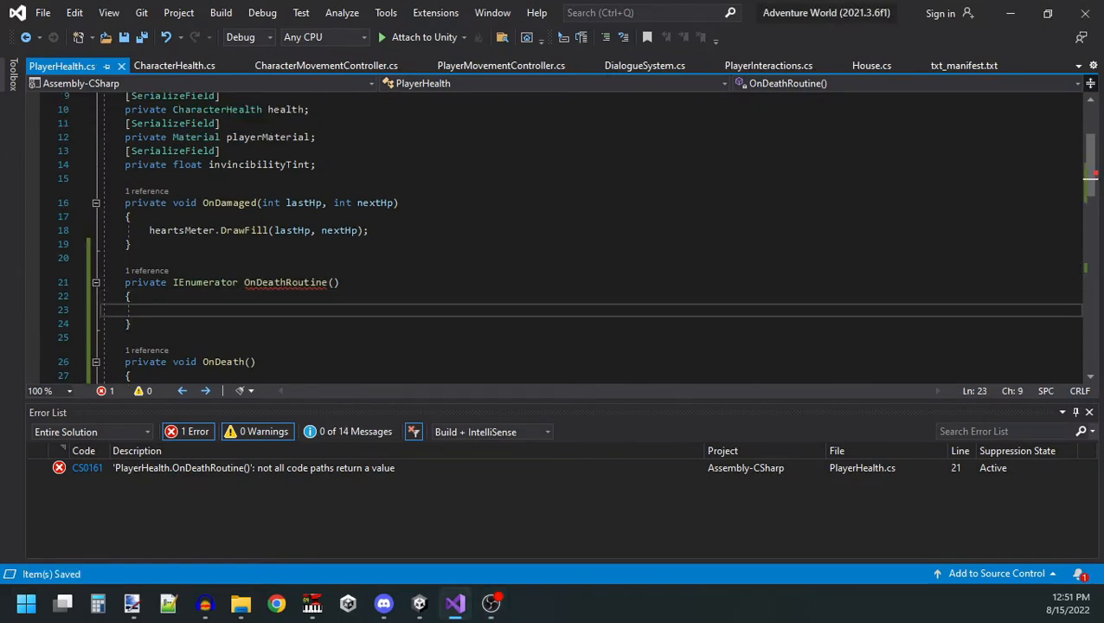
# Make OnDeathRoutine() activate letterboxing with Globals.fadeUI.SetLetterboxingActive(true) and lock the camera with Globals.camera.Lock().
pyautogui.write('Globals.fadeUI.SetLetterboxingActive(true);')
pyautogui.press('Return')
pyautogui.write('Globals.camera.Lock();')
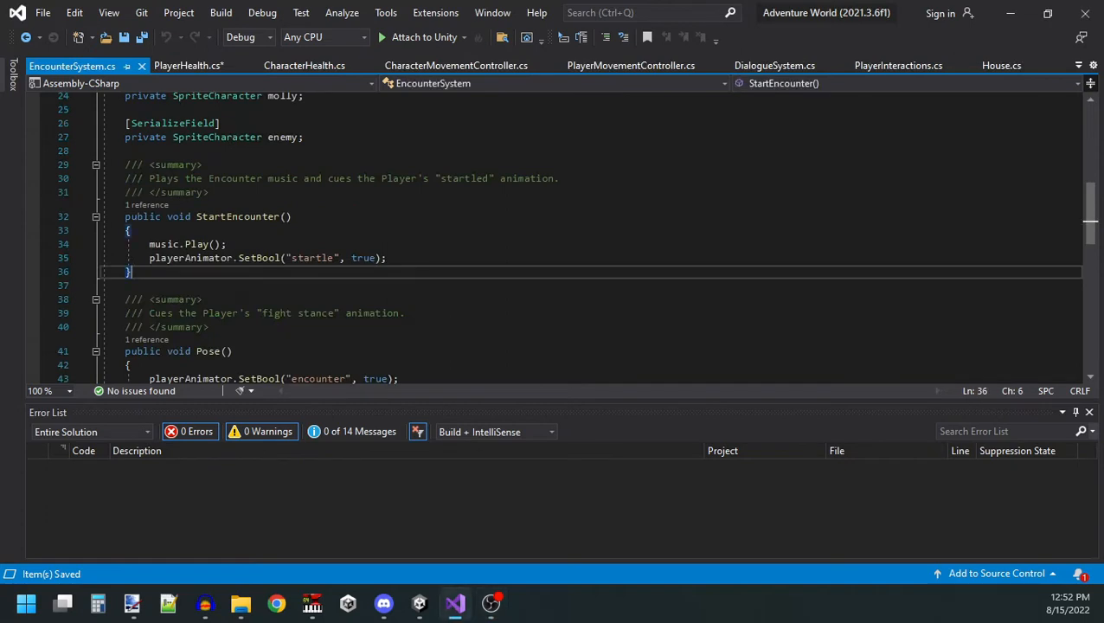
# Check how EncounterSystem.cs uses playerAnimator, and add playerAnimator.SetBool("game_over", true) to OnDeathRoutine() in PlayerHealth.cs.
pyautogui.scroll(2, 554, 239)
pyautogui.scroll(3, 554, 239)
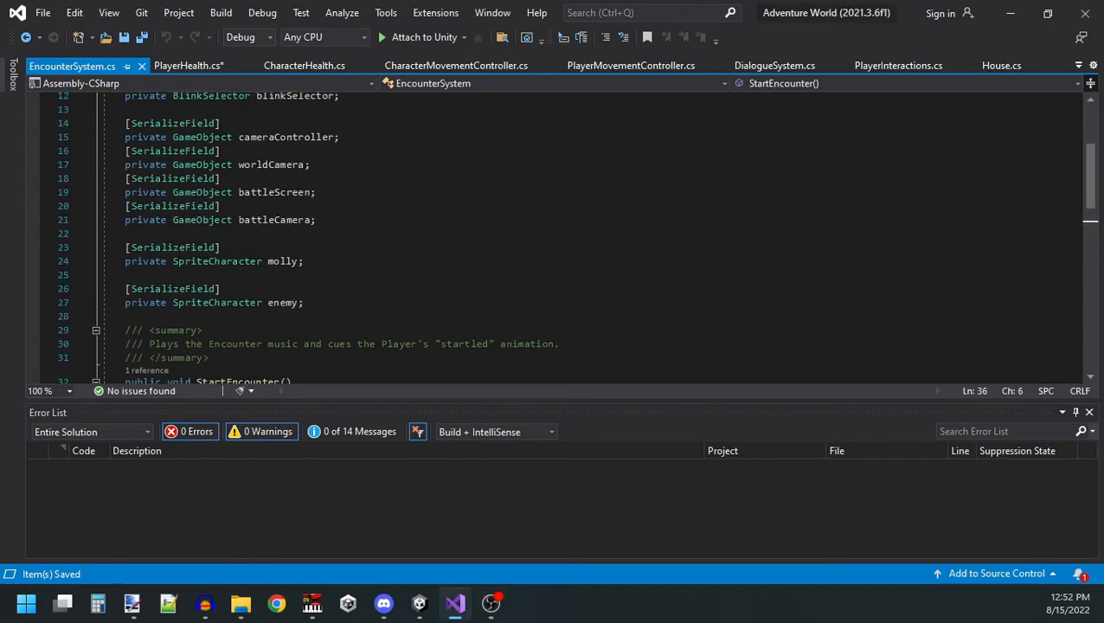
pyautogui.scroll(-3, 554, 239)
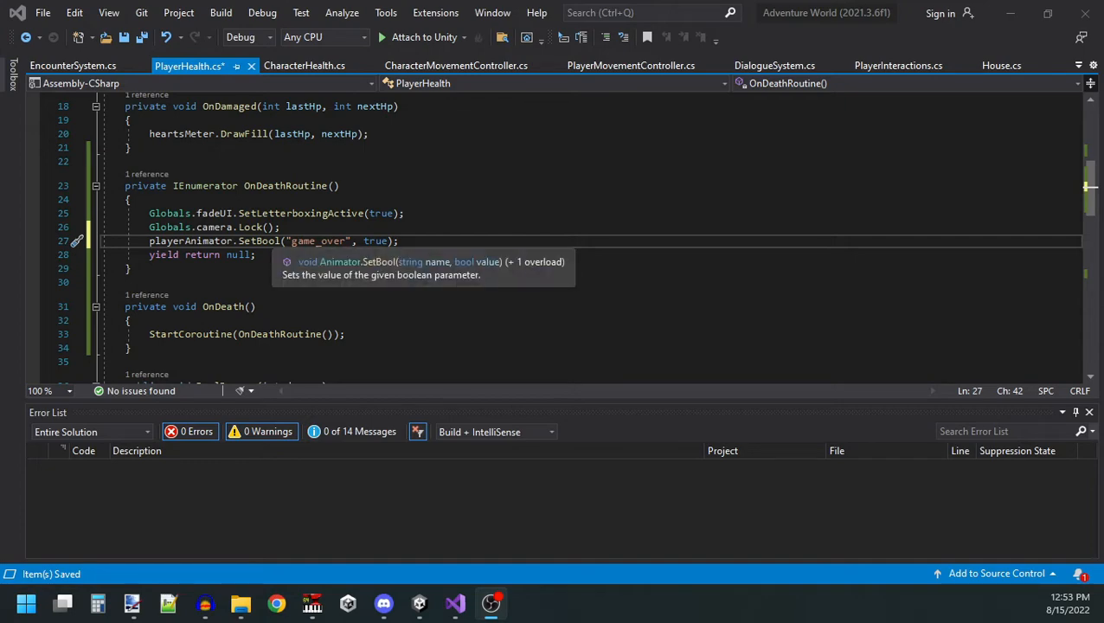
# Return to Unity, stop the game and apply the Default editor layout.
pyautogui.hotkey('alt', 'Tab')
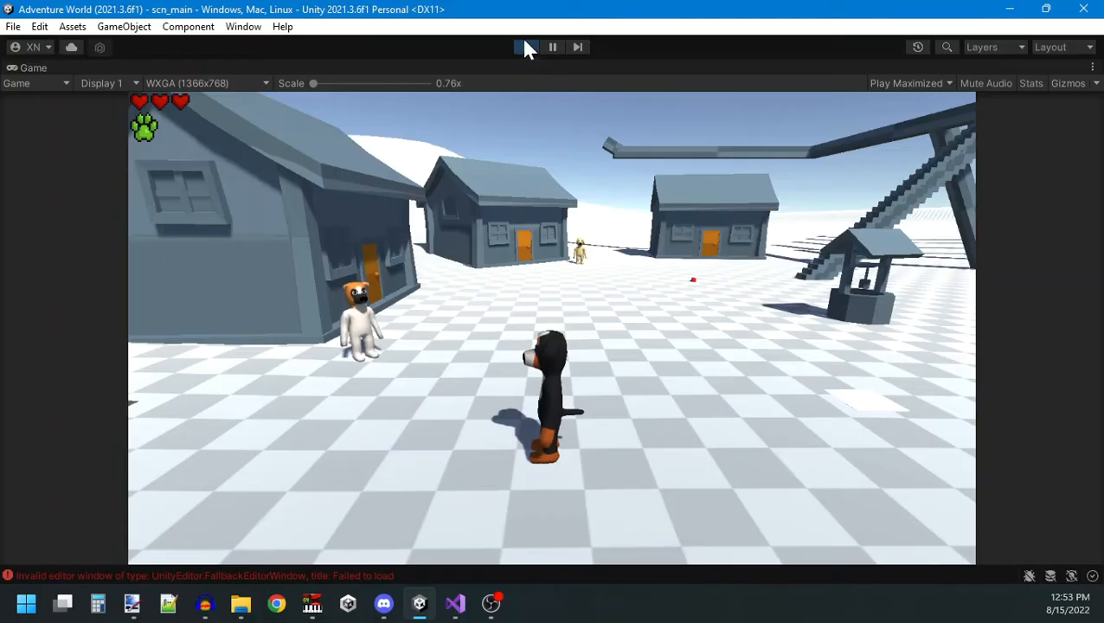
pyautogui.click(526, 47)
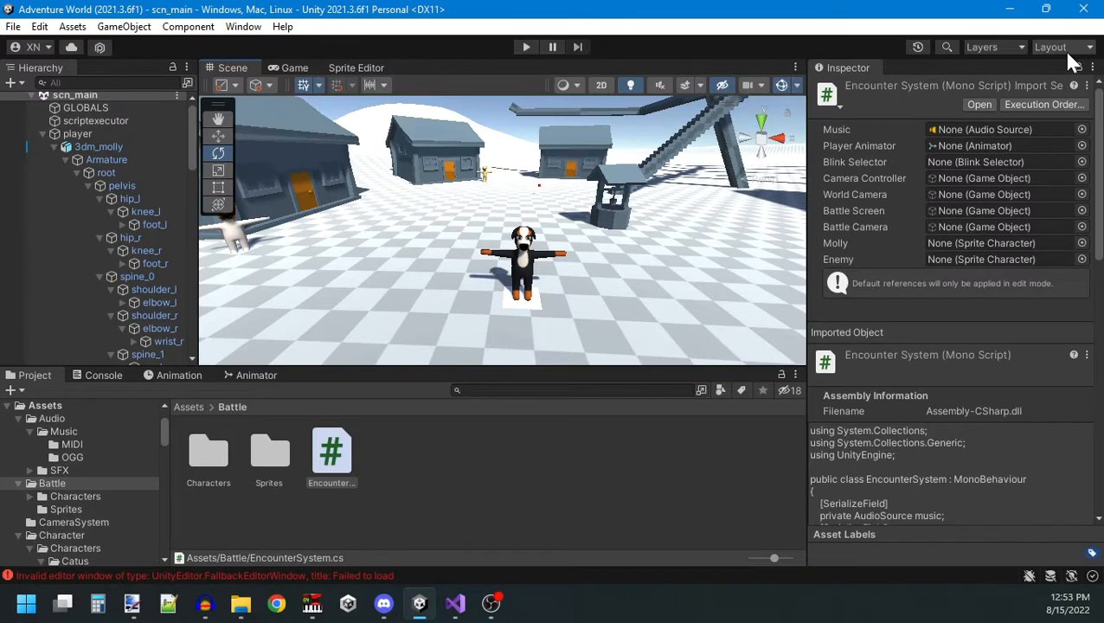
pyautogui.click(1069, 50)
pyautogui.click(1010, 105)
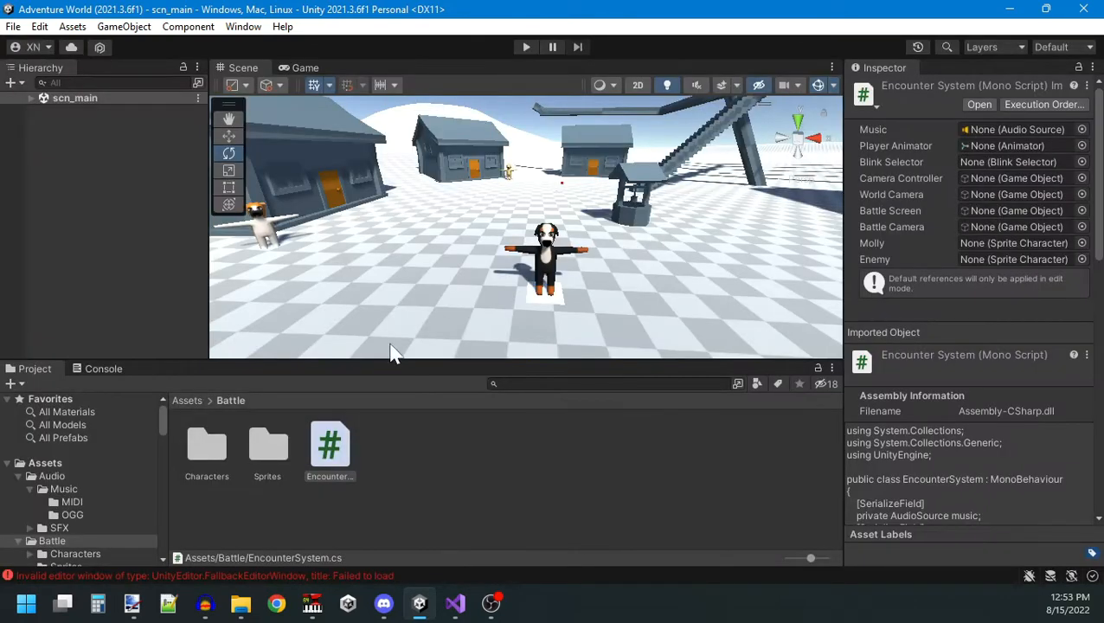
# Clear the console and run the game to test the scripted death sequence.
pyautogui.click(103, 368)
pyautogui.click(28, 384)
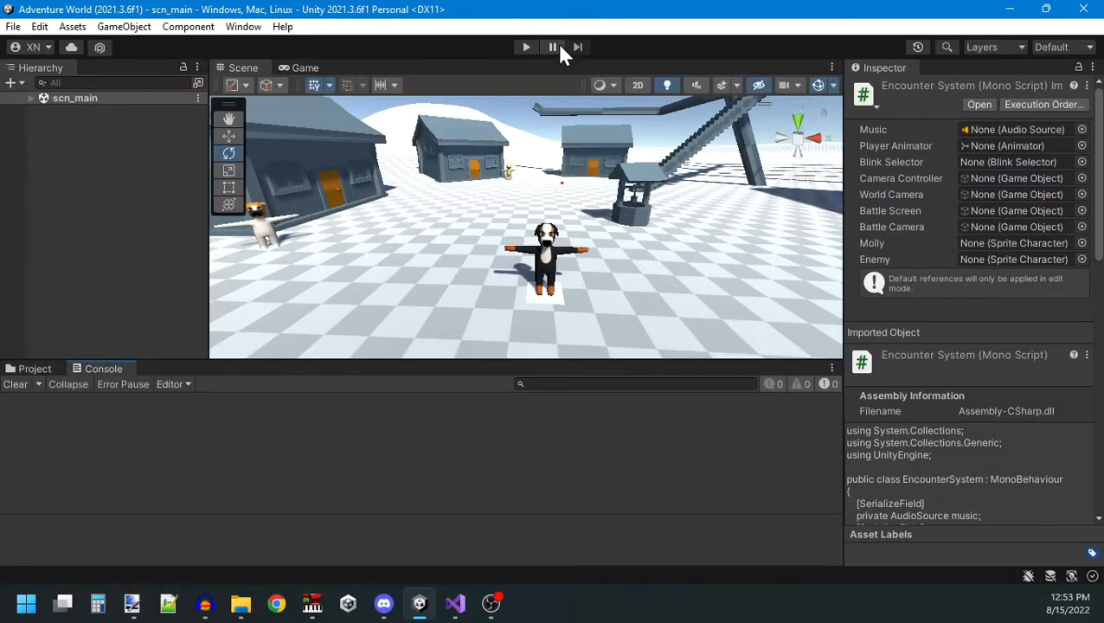
pyautogui.click(527, 48)
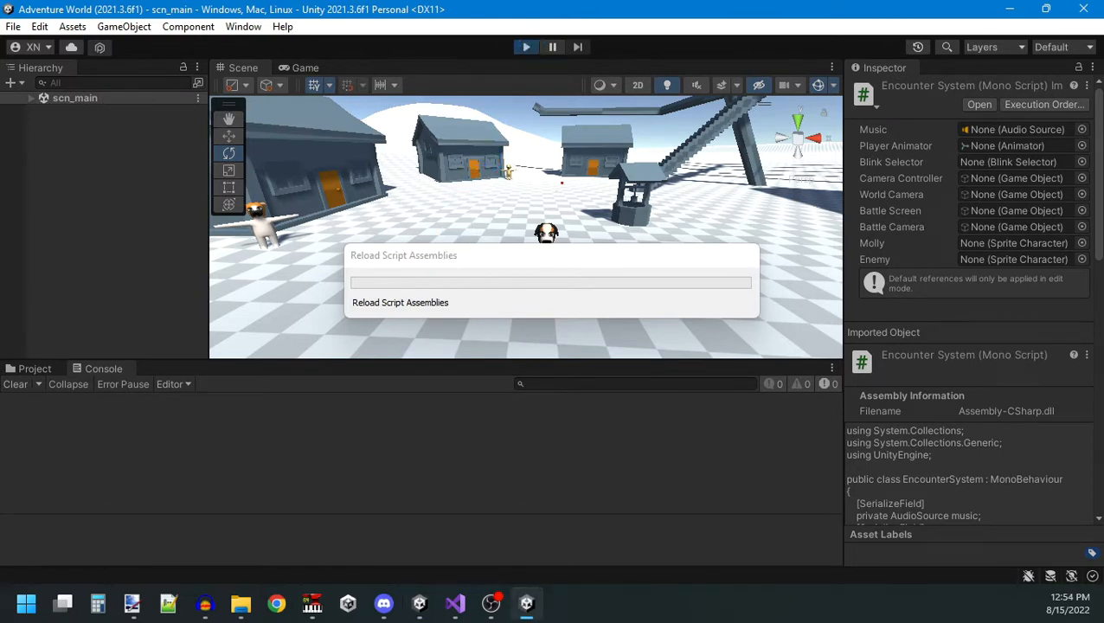
pyautogui.moveTo(516, 209); pyautogui.dragTo(606, 177)
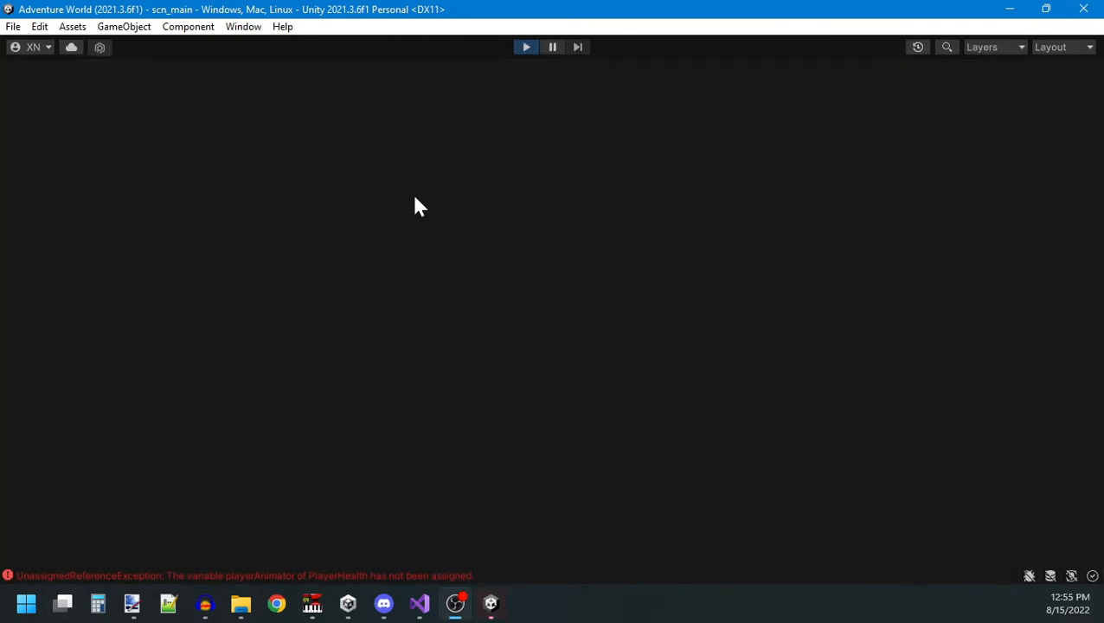
pyautogui.press('a')
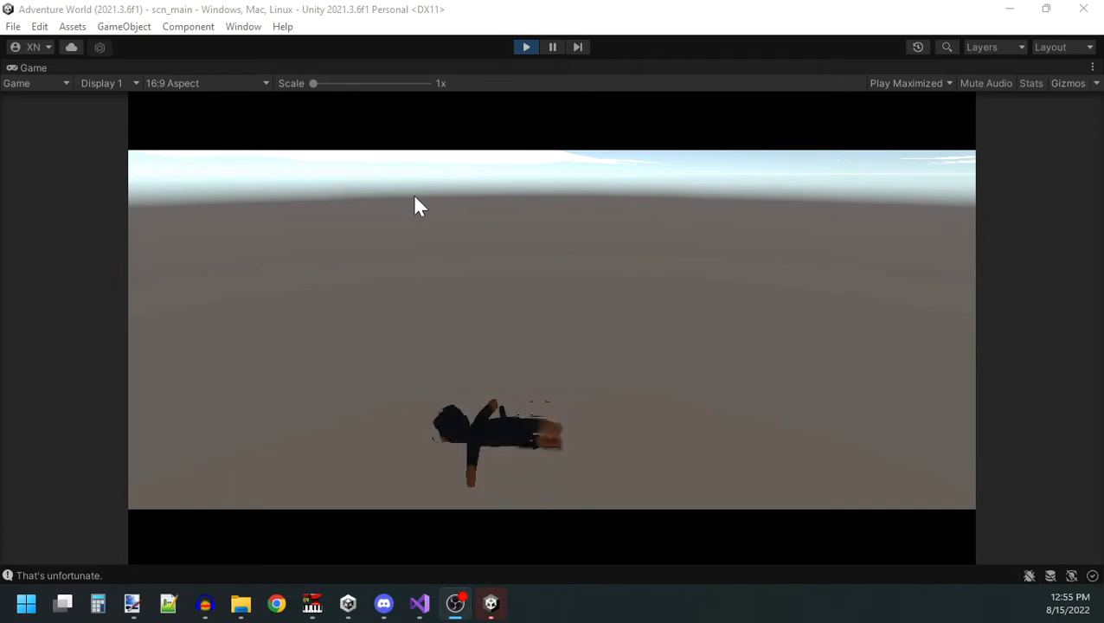
# Stop the game and run it again to recheck the dog's death sequence.
pyautogui.click(367, 277)
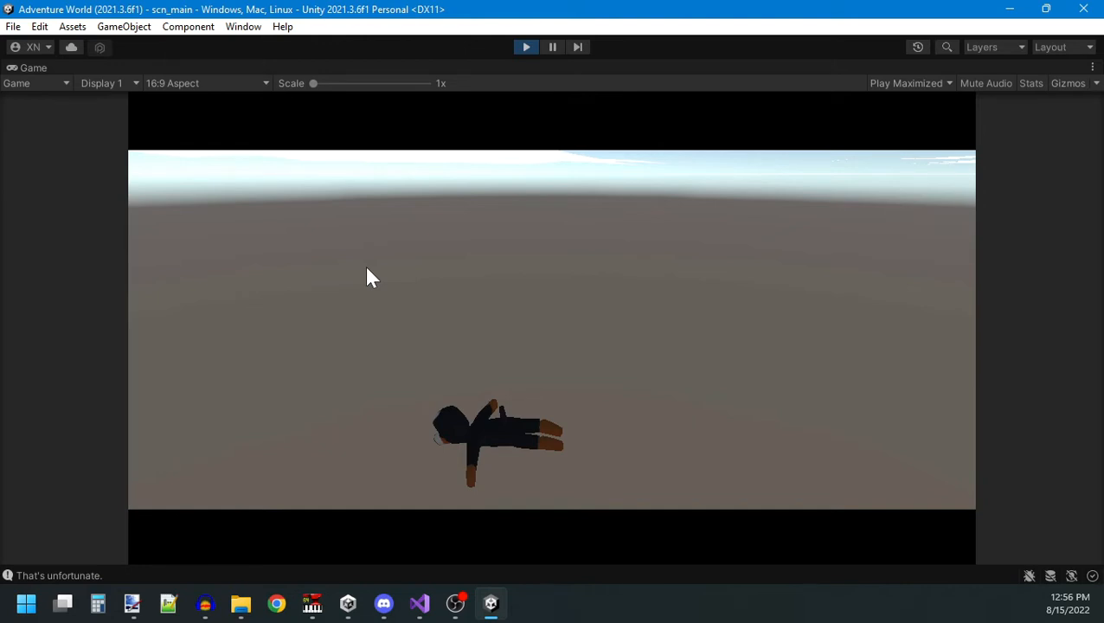
pyautogui.click(523, 47)
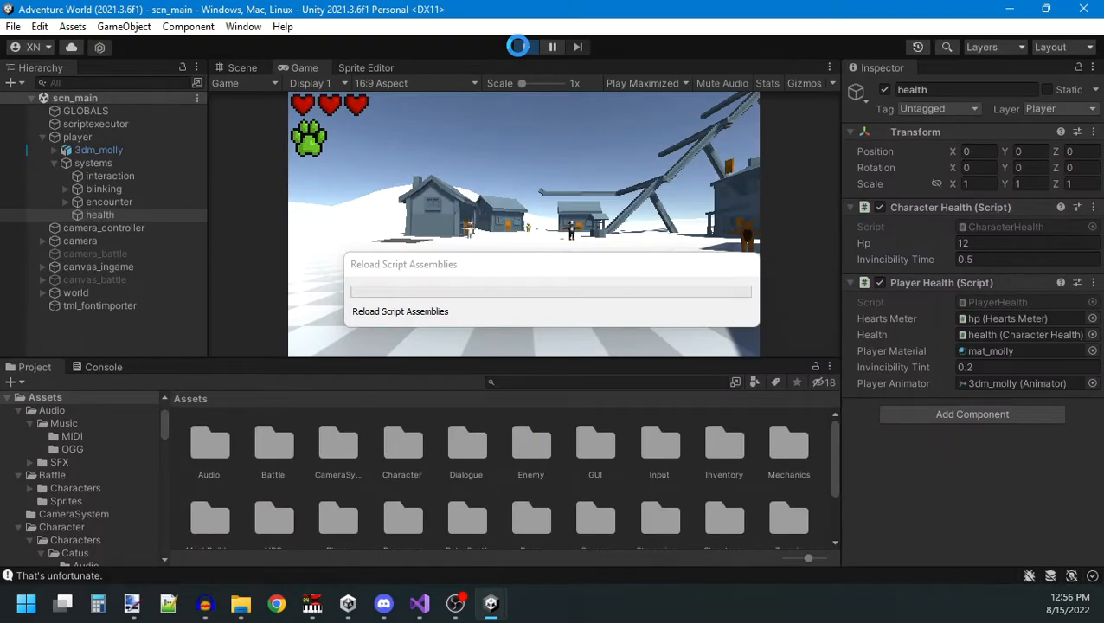
pyautogui.press('w')
pyautogui.press('d')
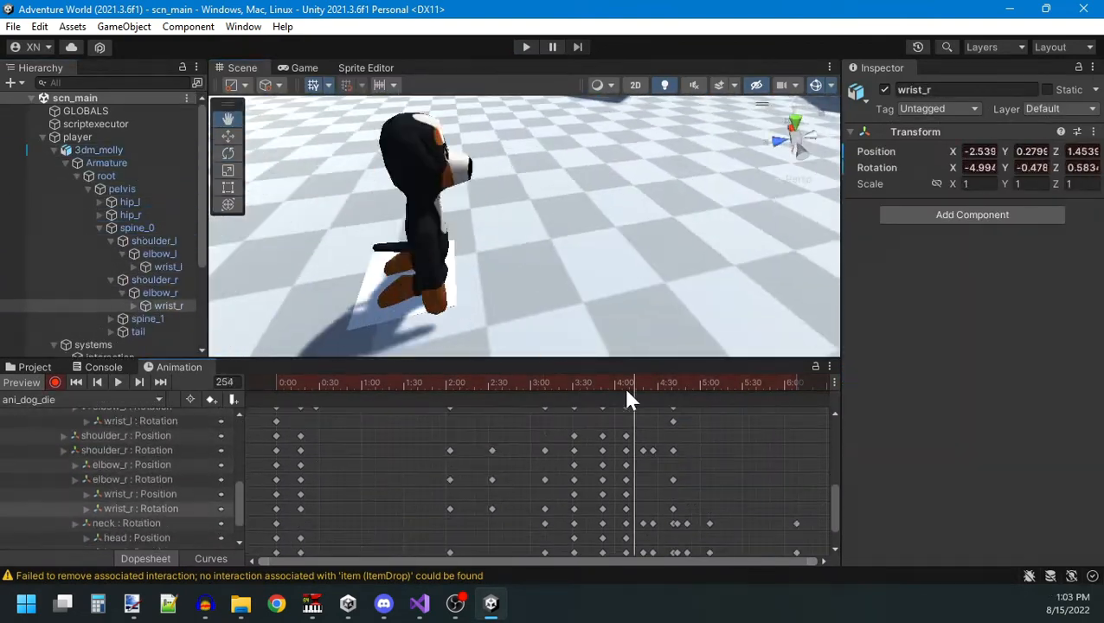
# Scrub and play back the ani_dog_die clip, examining the dog's arms and lying pose from several angles.
pyautogui.moveTo(629, 399); pyautogui.dragTo(514, 395)
pyautogui.click(116, 385)
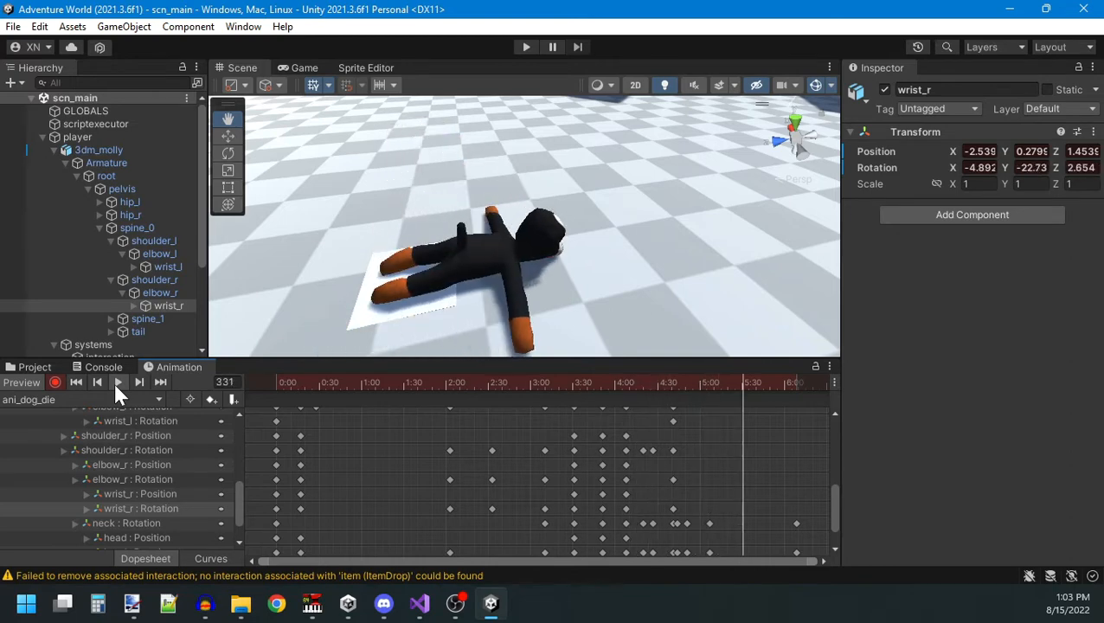
pyautogui.moveTo(540, 296); pyautogui.dragTo(515, 272, button='right')
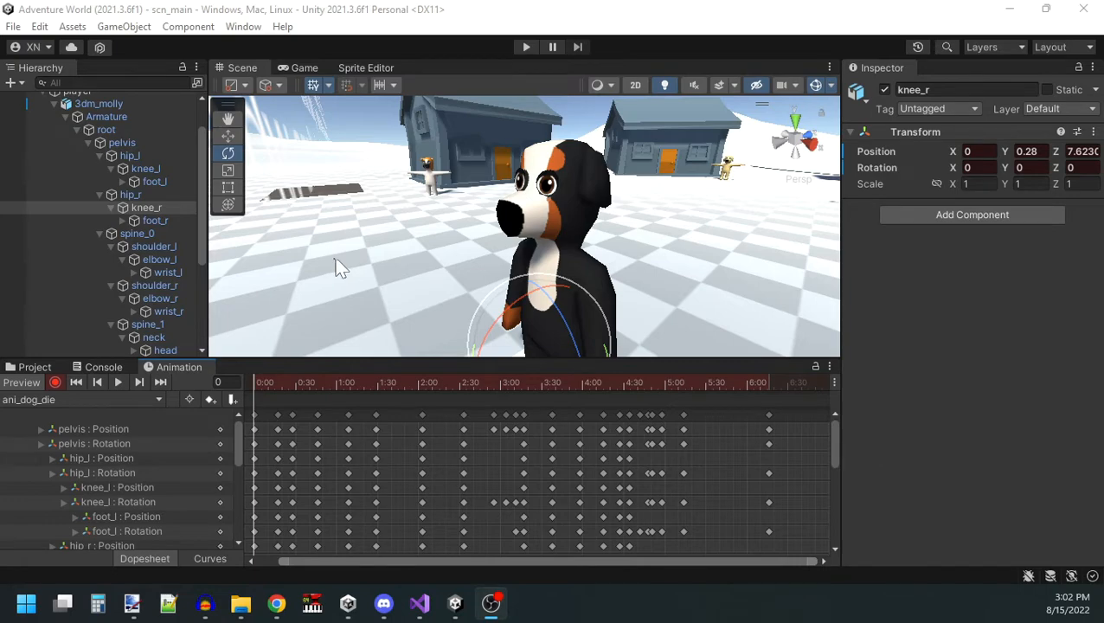
pyautogui.click(121, 379)
pyautogui.press('s')
pyautogui.moveTo(471, 186); pyautogui.dragTo(584, 186, button='right')
pyautogui.press('w')
pyautogui.press('s')
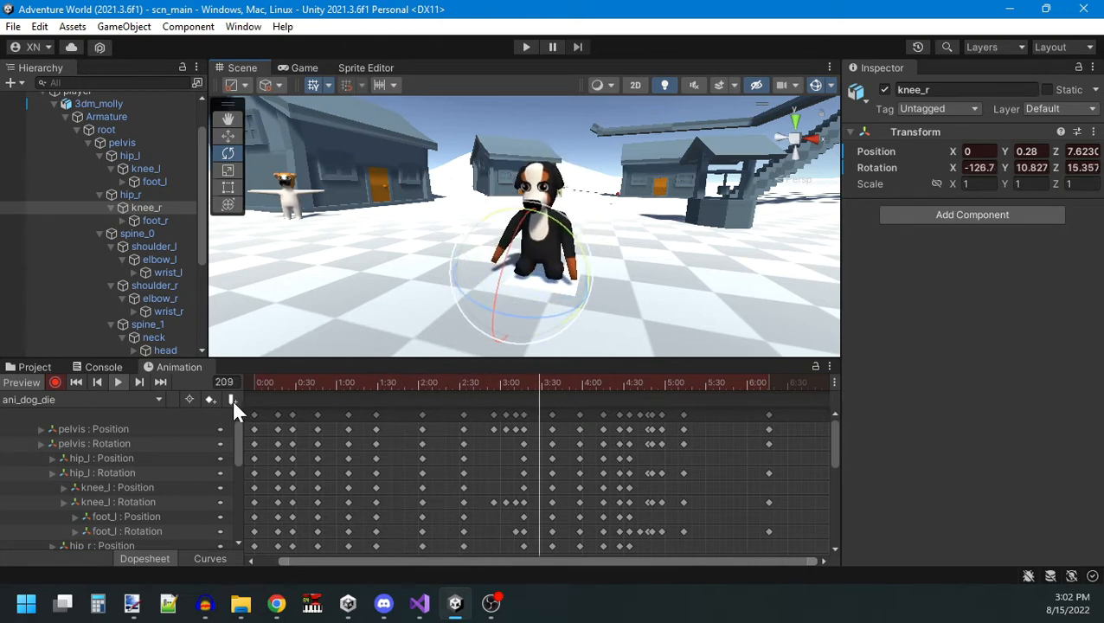
# Preview the ani_dog_die clip again while viewing the dog from the front.
pyautogui.click(119, 382)
pyautogui.moveTo(541, 226); pyautogui.dragTo(519, 281, button='right')
pyautogui.press('w')
pyautogui.press('s')
pyautogui.press('w')
pyautogui.press('s')
# Add an animation event at frame 57 of ani_dog_die and check which functions it can call.
pyautogui.moveTo(259, 384); pyautogui.dragTo(333, 385)
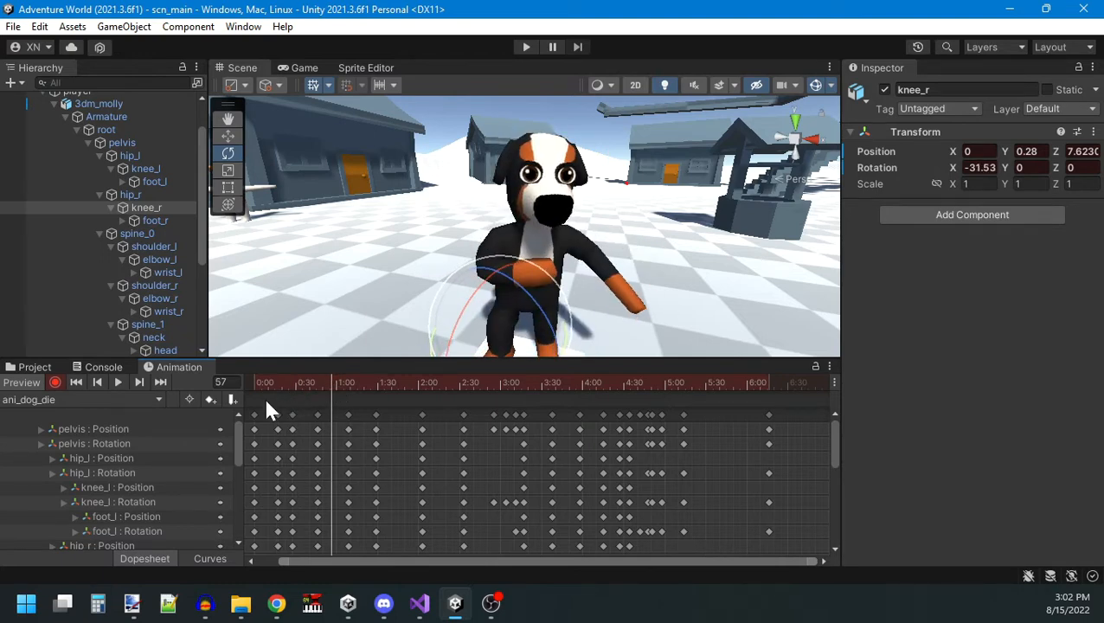
pyautogui.click(232, 399)
pyautogui.click(1050, 128)
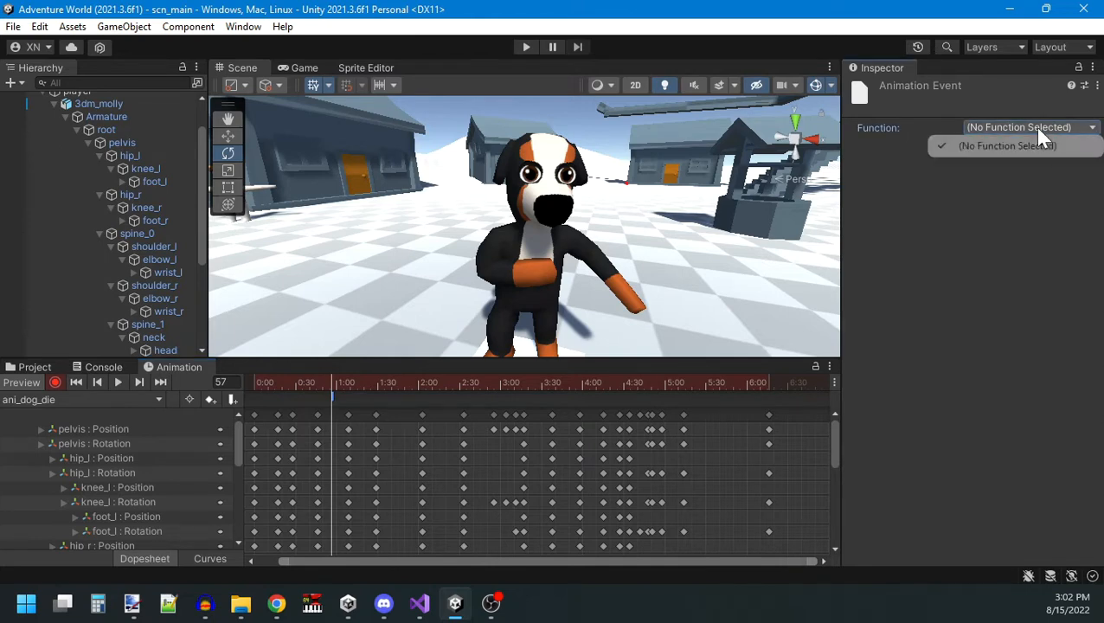
pyautogui.click(1024, 165)
pyautogui.click(1021, 128)
pyautogui.click(1021, 146)
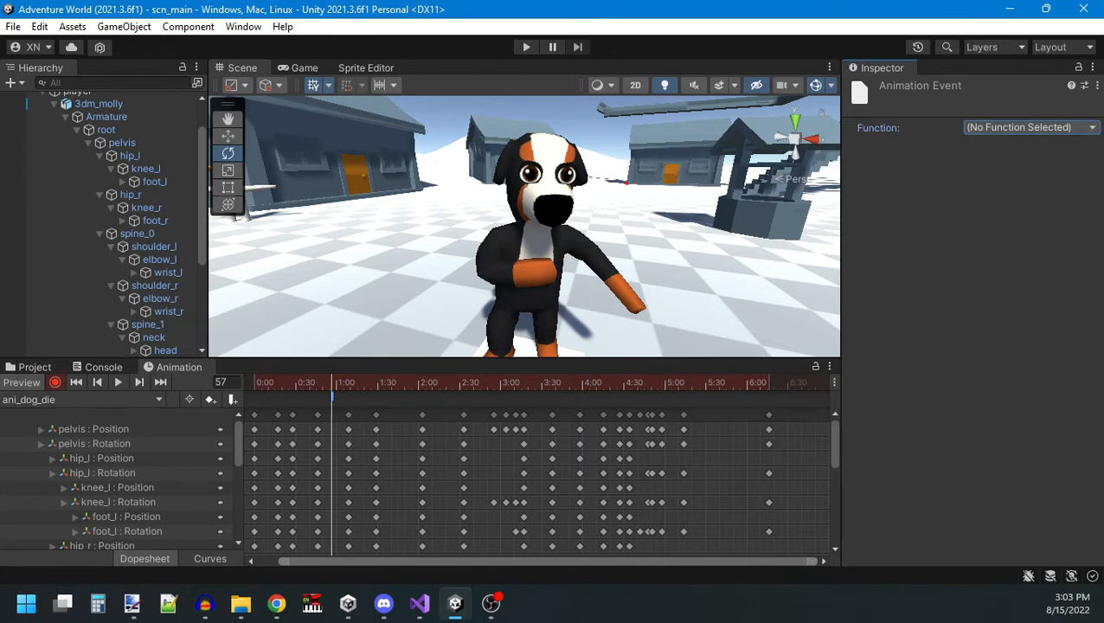
# Create a C# script named AnimationEventReceiver in the Assets/Player/Scripts folder.
pyautogui.click(535, 286)
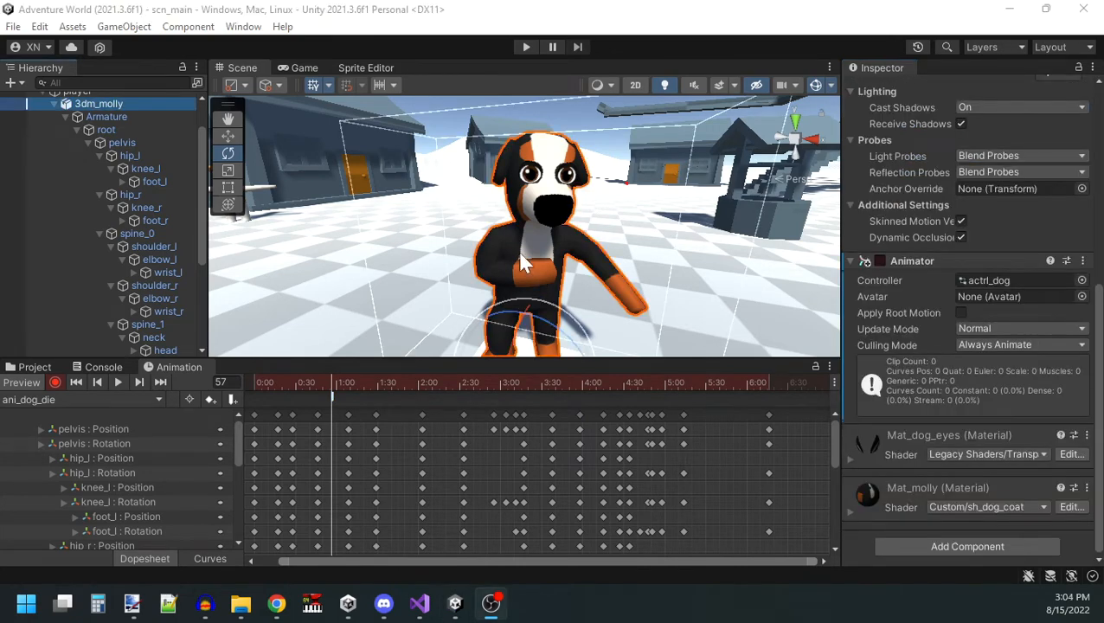
pyautogui.scroll(6, 949, 290)
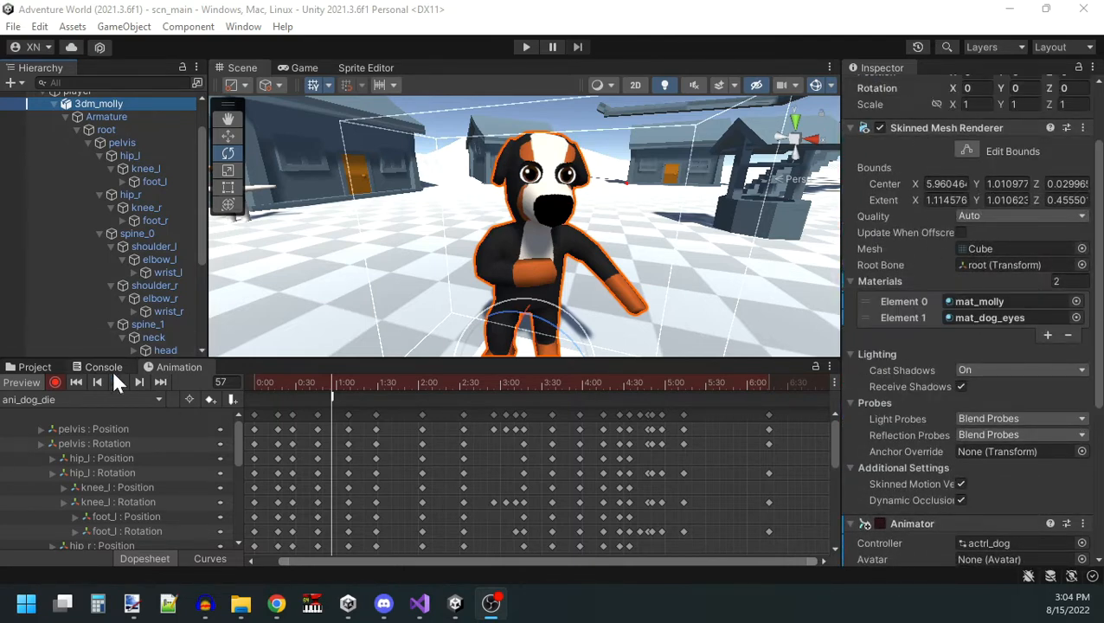
pyautogui.click(35, 367)
pyautogui.rightClick(462, 457)
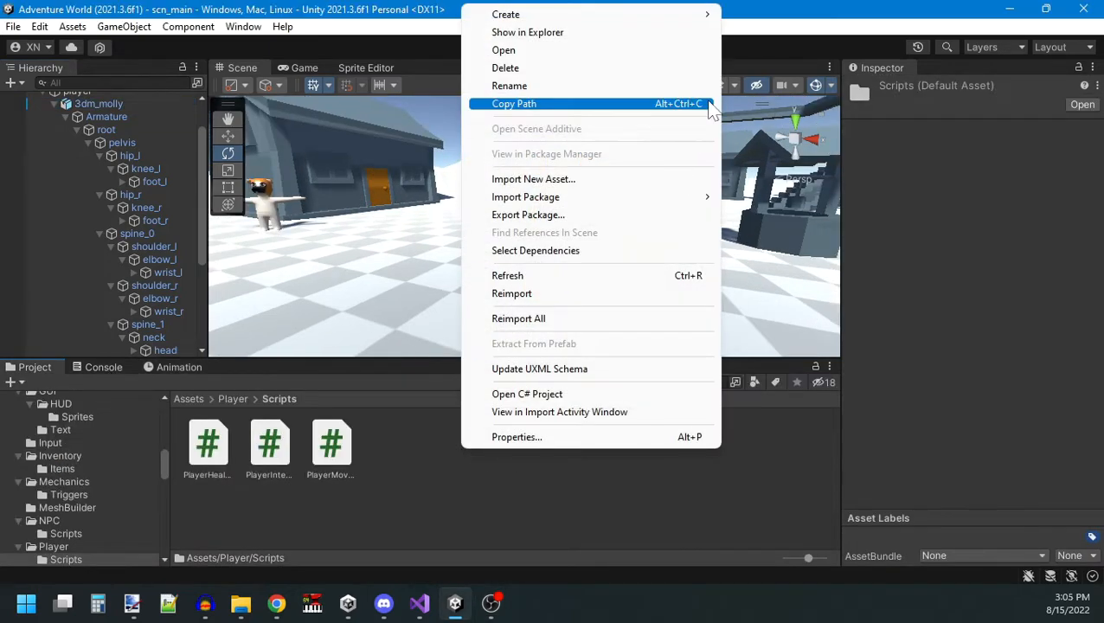
pyautogui.moveTo(684, 14)
pyautogui.click(754, 104)
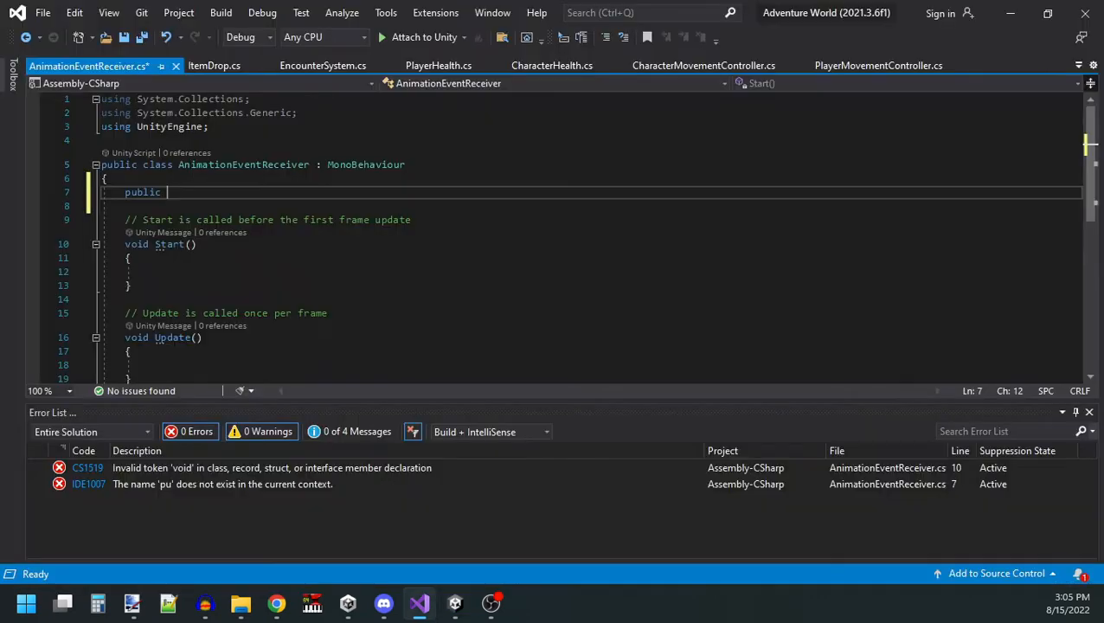
# Declare an empty public void EventReceived() method in the AnimationEventReceiver class.
pyautogui.write('void')
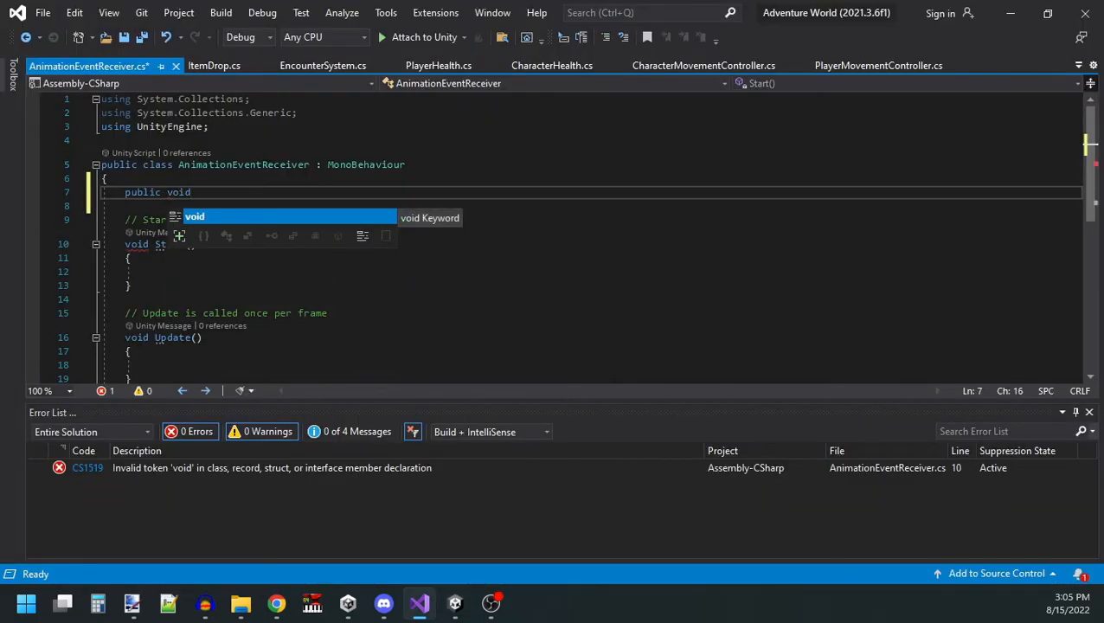
pyautogui.write(' Evene')
pyautogui.press('BackSpace')
pyautogui.write('t')
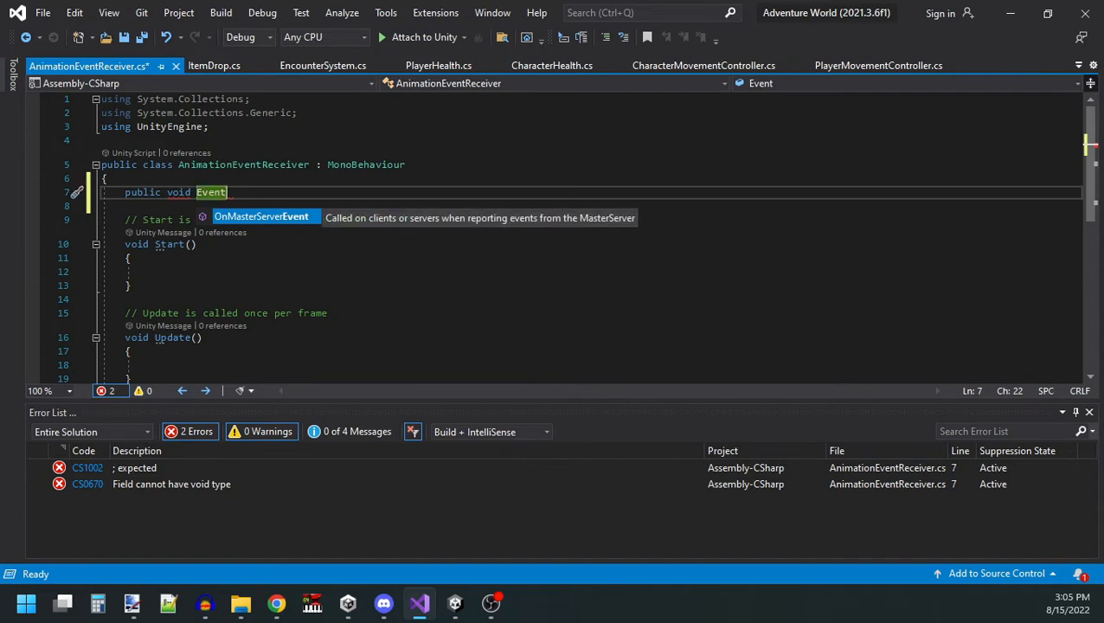
pyautogui.write('Received')
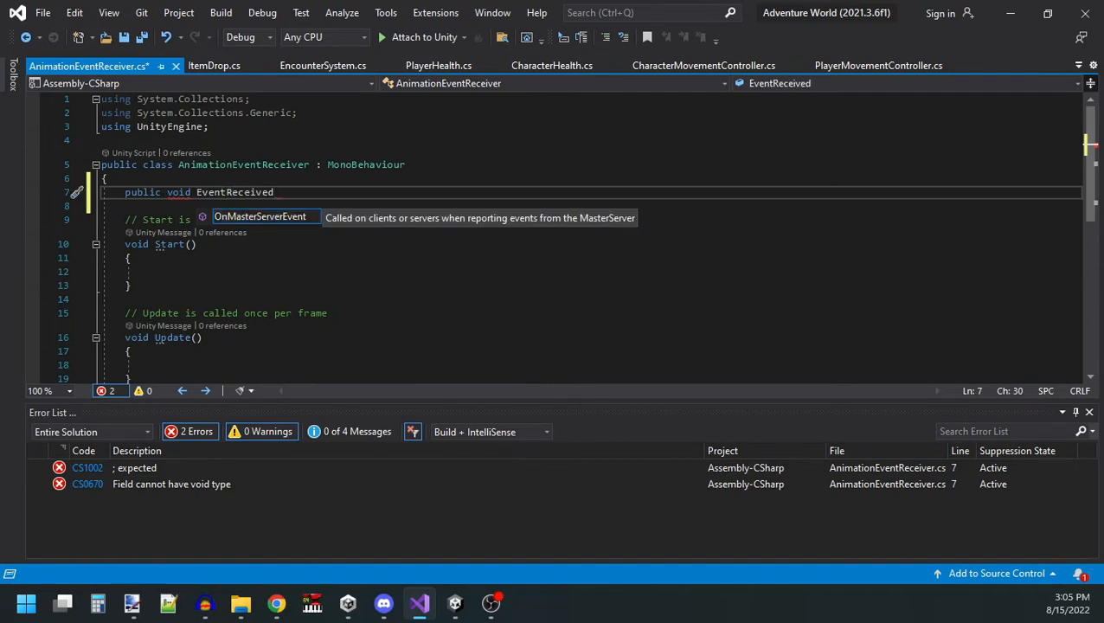
pyautogui.write('()')
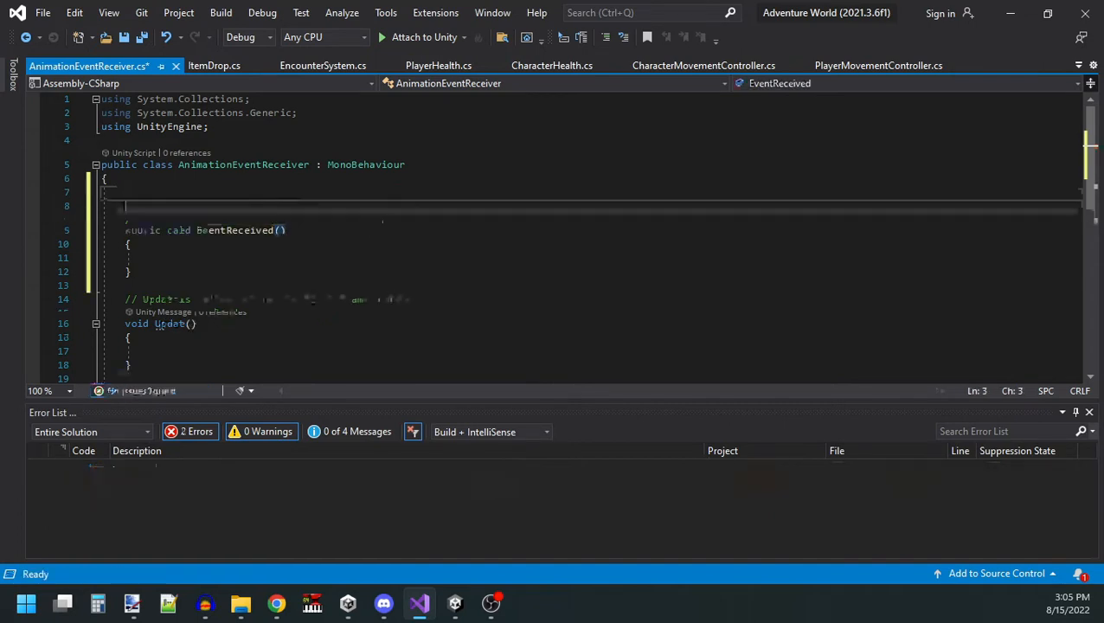
# Import the UnityEngine.Events namespace and declare a serialized private UnityEvent field named onEventReceived.
pyautogui.moveTo(287, 113); pyautogui.dragTo(299, 113)
pyautogui.click(208, 127)
pyautogui.click(299, 113)
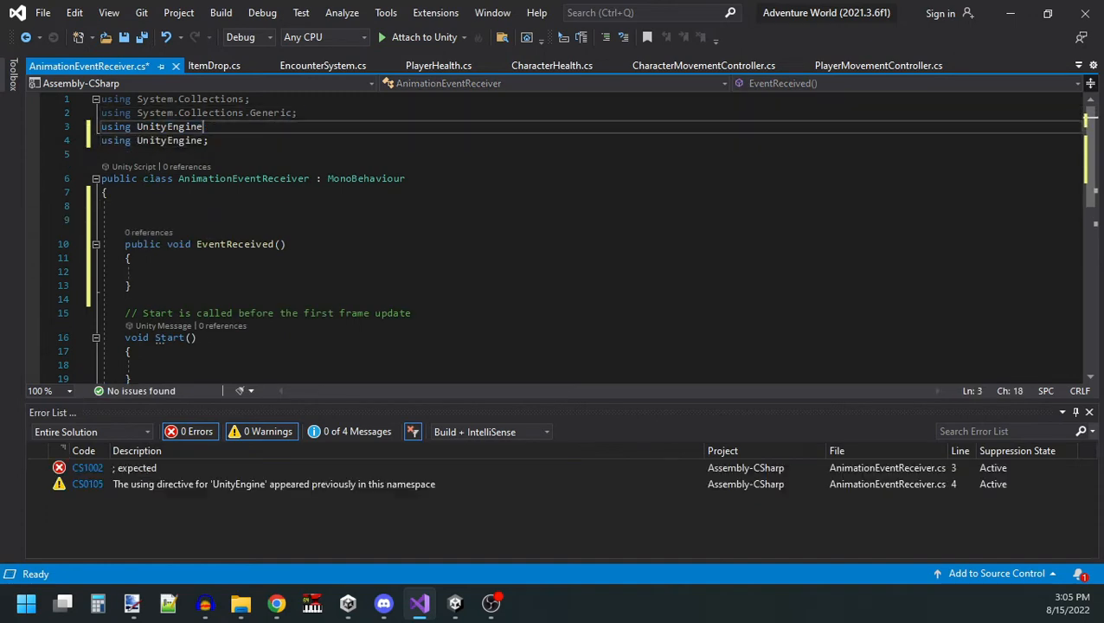
pyautogui.write(';')
pyautogui.click(208, 140)
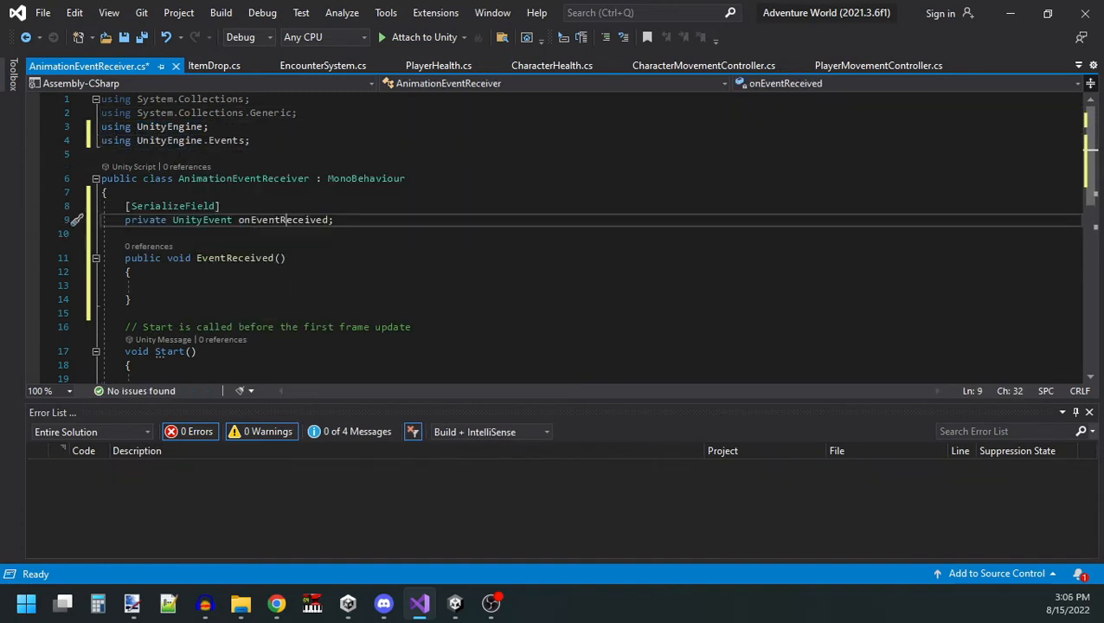
# Make EventReceived invoke onEventReceived, and save the script without the Start and Update methods.
pyautogui.doubleClick(287, 220)
pyautogui.hotkey('ctrl', 'c')
pyautogui.click(150, 286)
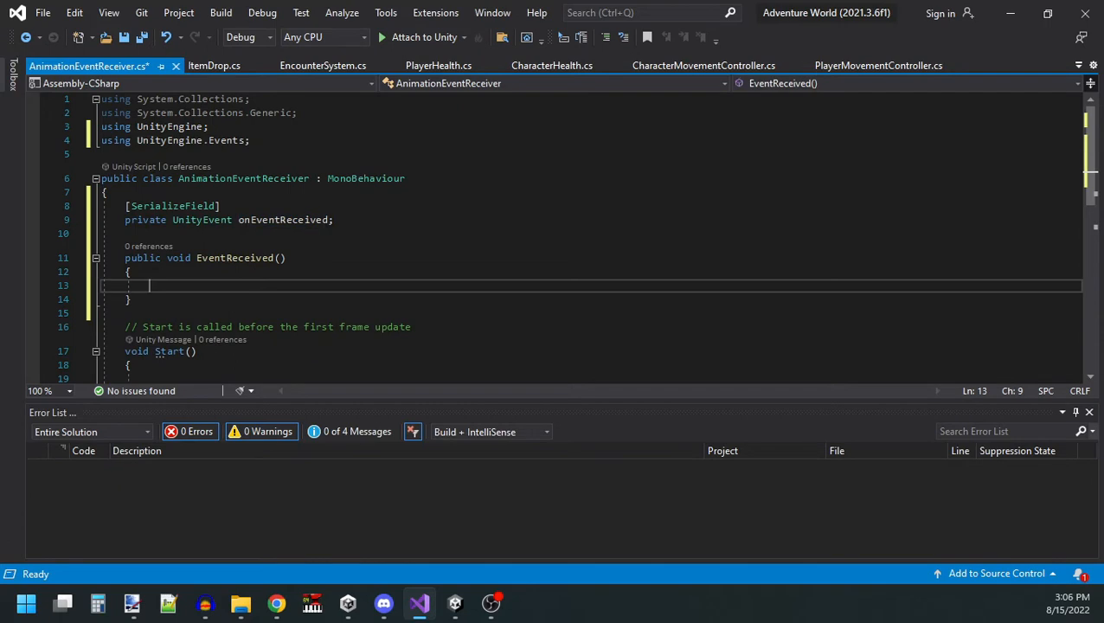
pyautogui.hotkey('ctrl', 'v')
pyautogui.write('.Invoke();')
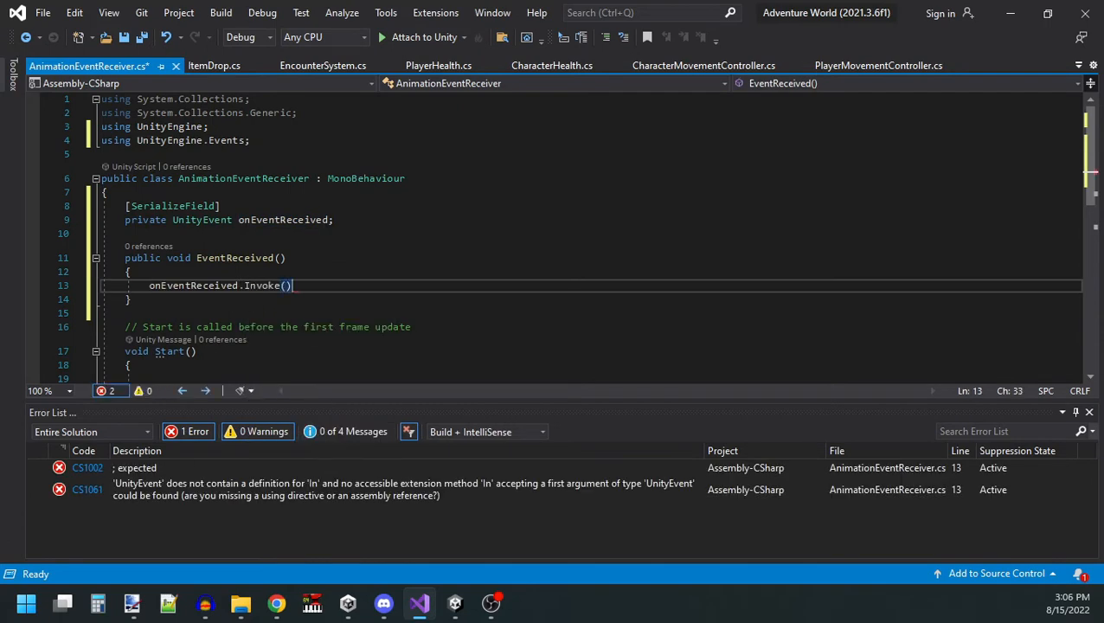
pyautogui.scroll(-3, 554, 234)
pyautogui.hotkey('ctrl', 's')
# Switch to Unity and attach the AnimationEventReceiver script to the 3dm_molly dog.
pyautogui.hotkey('alt', 'Tab')
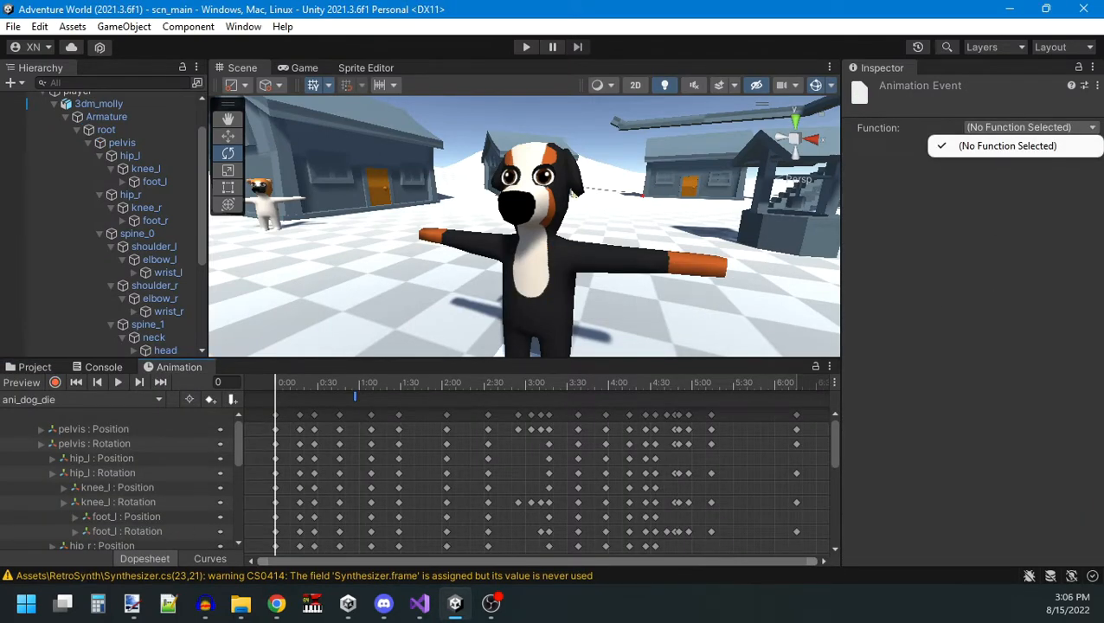
pyautogui.click(140, 435)
pyautogui.click(32, 364)
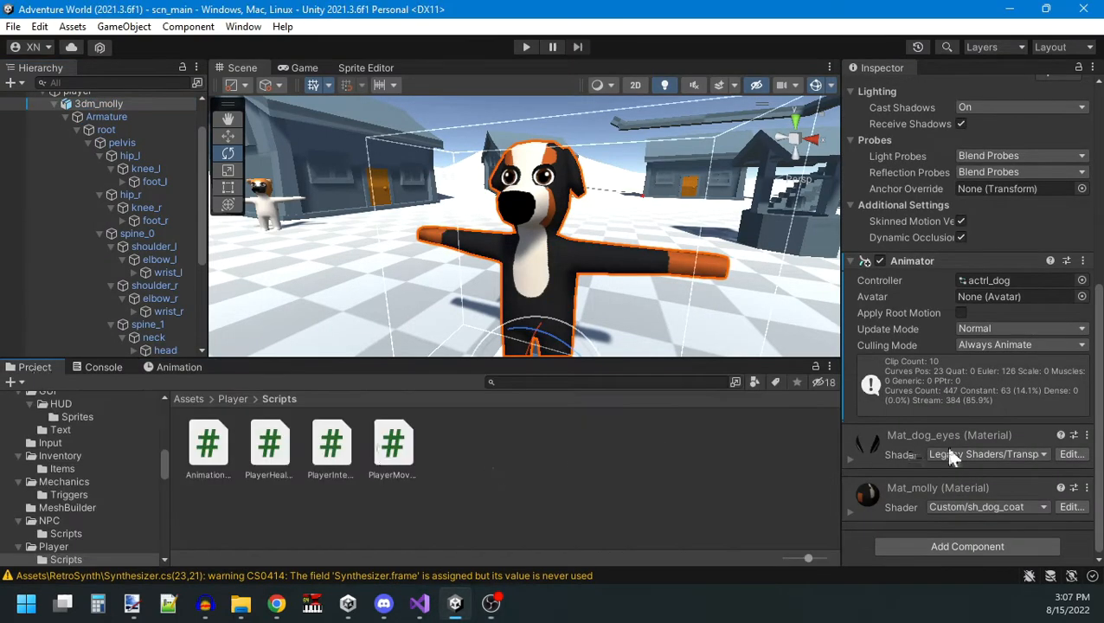
pyautogui.moveTo(216, 450); pyautogui.dragTo(931, 537)
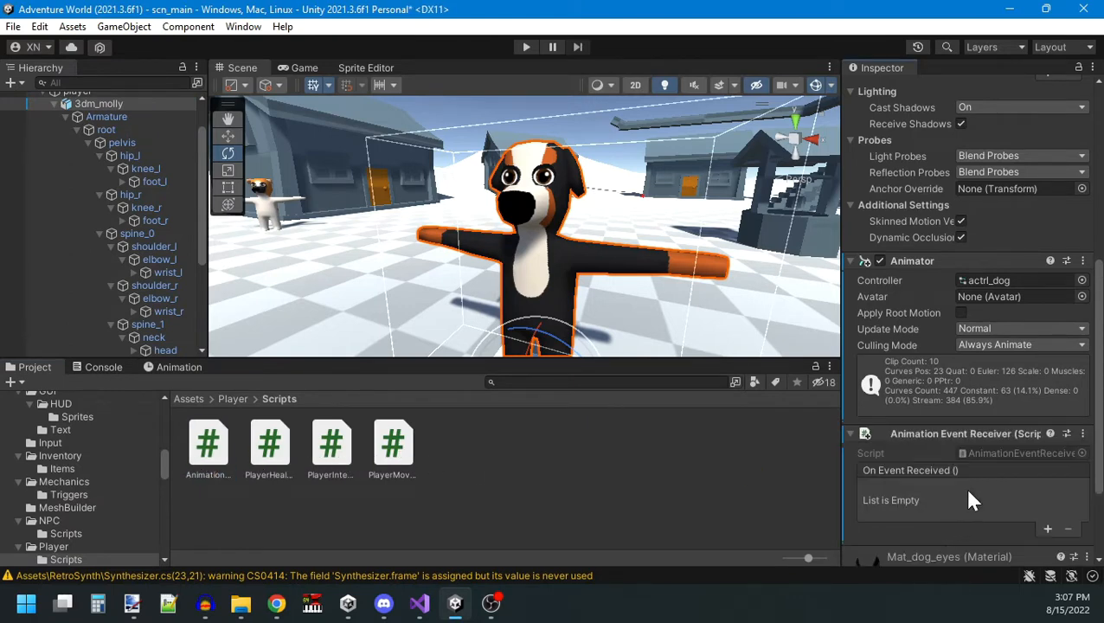
# Select the frame 57 event in the ani_dog_die clip and check its selectable functions again.
pyautogui.click(179, 367)
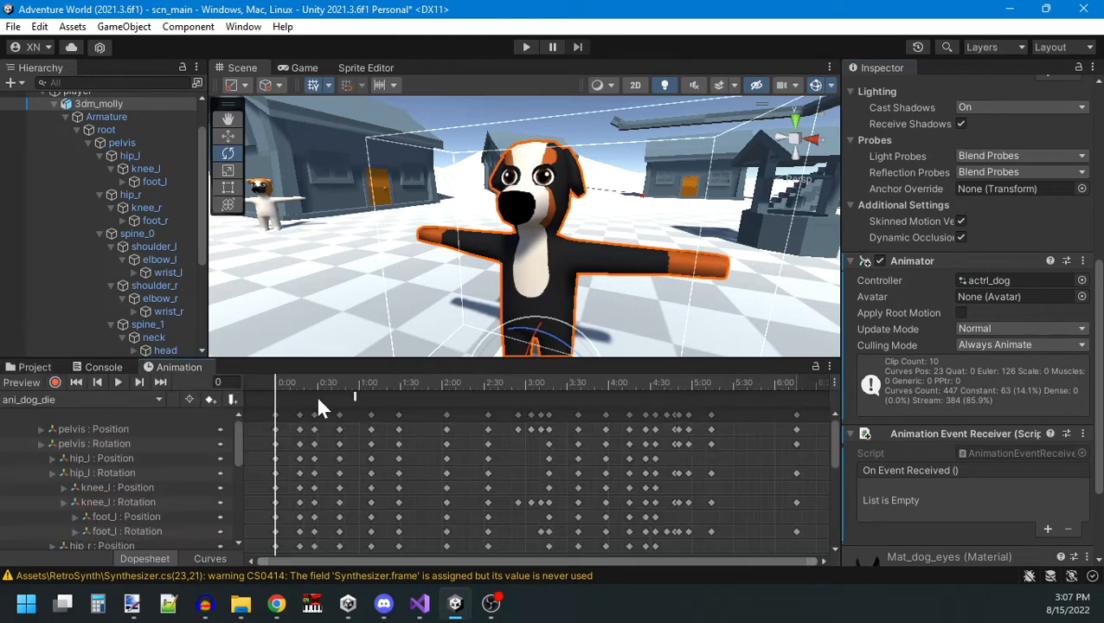
pyautogui.click(353, 395)
pyautogui.click(1021, 127)
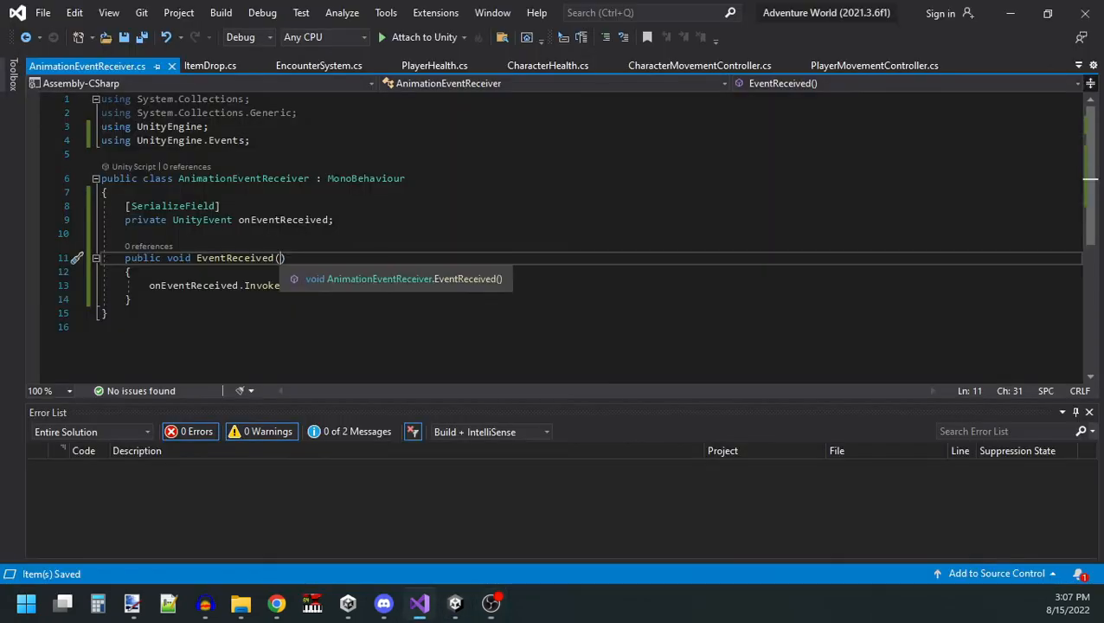
# In AnimationEventReceiver.cs, give EventReceived a string parameter e, change the field to UnityEvent<string>, and pass e to Invoke.
pyautogui.write('string e')
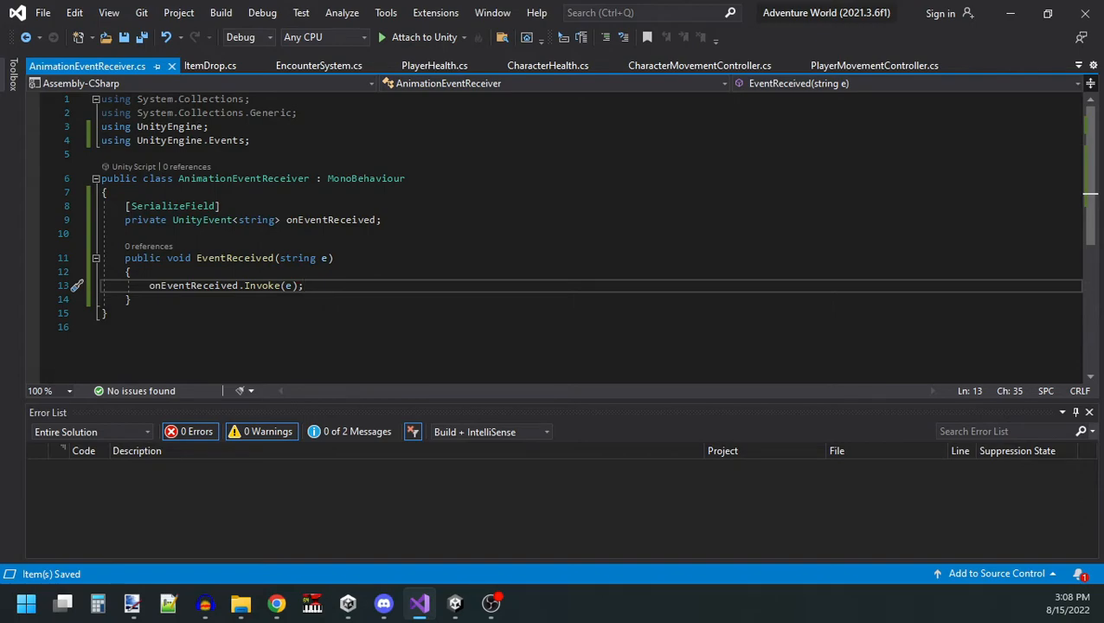
# Switch to Unity and set the frame 57 event to EventReceived ( String ) with the string eye_partial.
pyautogui.hotkey('alt', 'Tab')
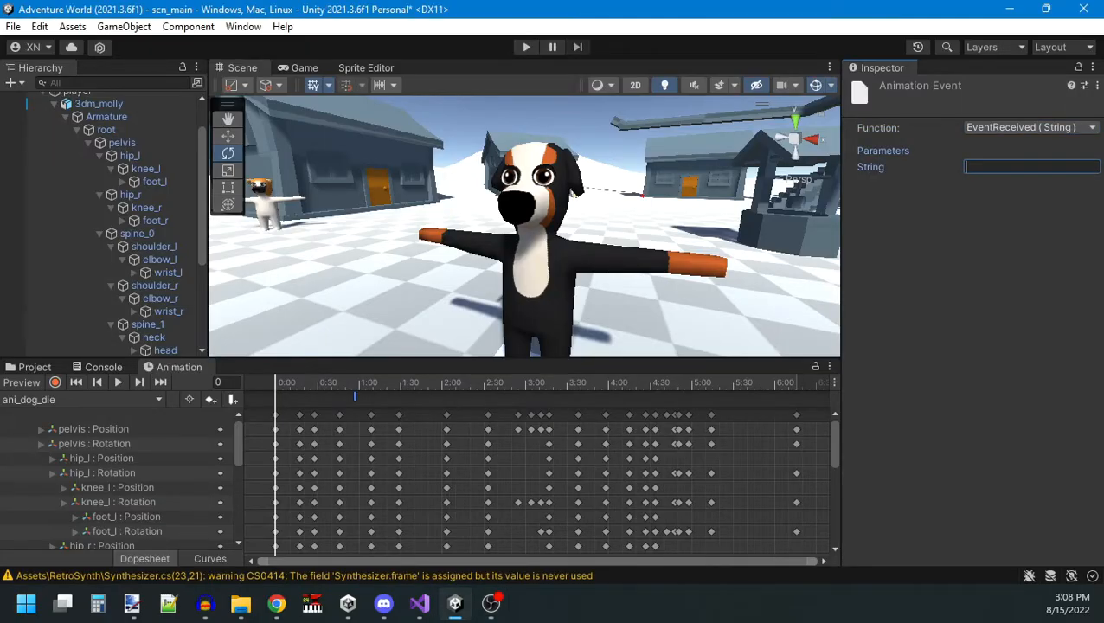
pyautogui.write('eye_partial')
# Play back and scrub the ani_dog_die clip, examining the dog's face as it lies on the ground.
pyautogui.click(114, 382)
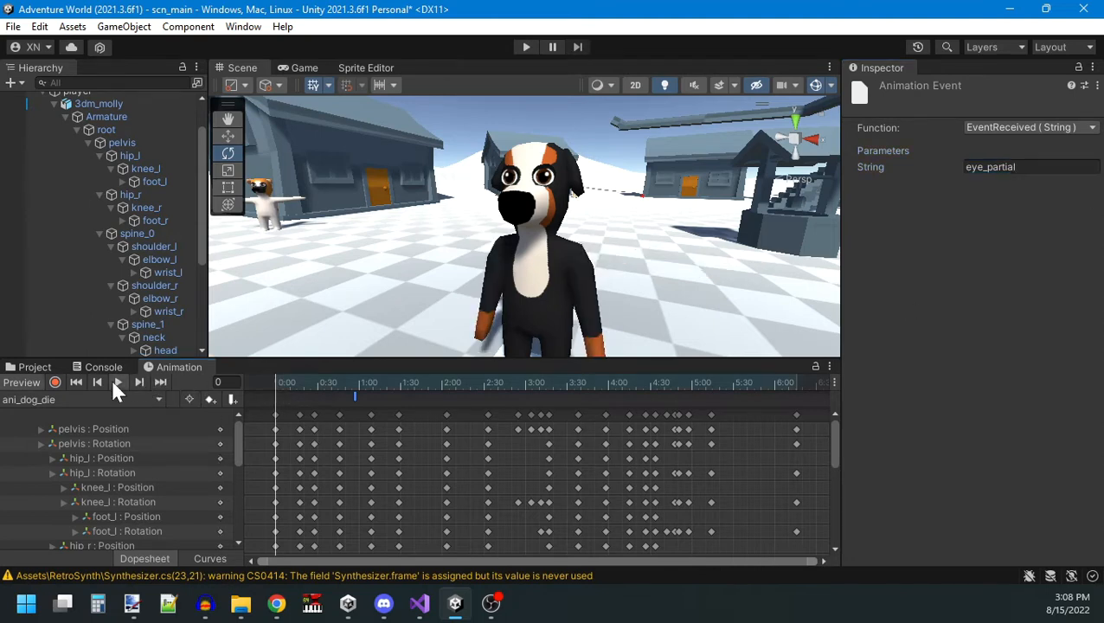
pyautogui.moveTo(437, 382); pyautogui.dragTo(251, 381)
pyautogui.click(118, 381)
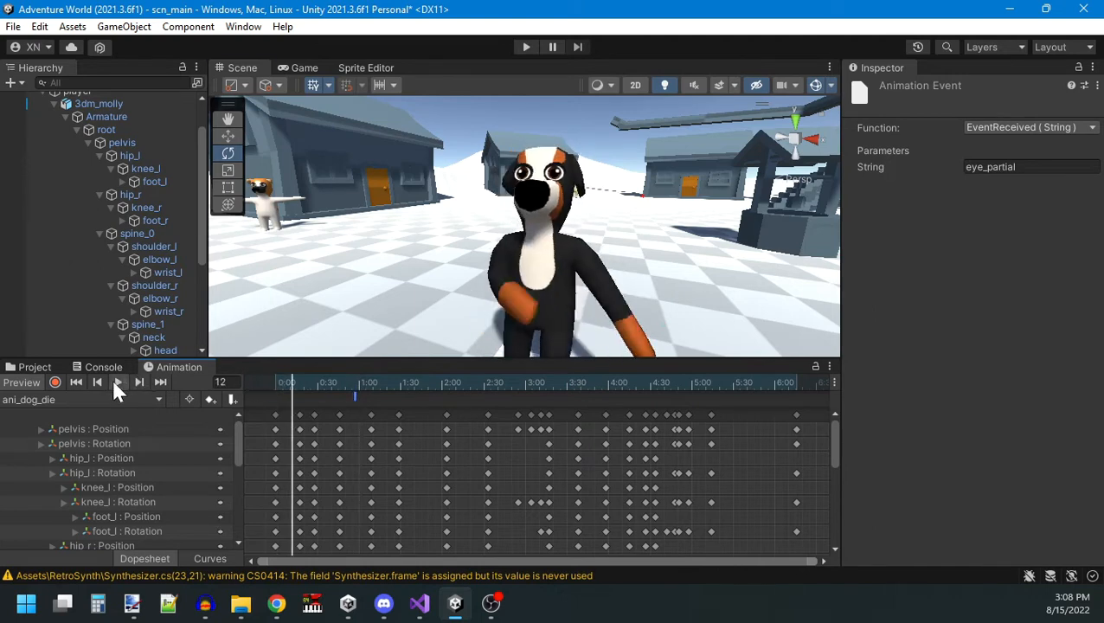
pyautogui.click(680, 384)
pyautogui.scroll(-5, 648, 302)
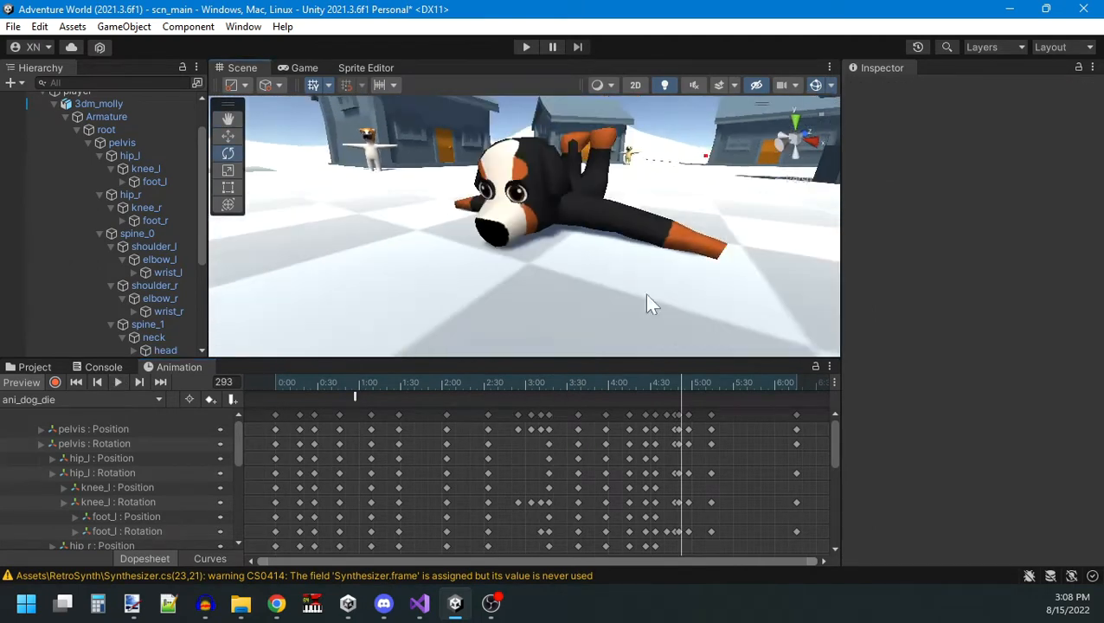
# Add an event at frame 288 of ani_dog_die calling EventReceived ( String ) with eye_closed, and save the scene.
pyautogui.moveTo(678, 387); pyautogui.dragTo(675, 394)
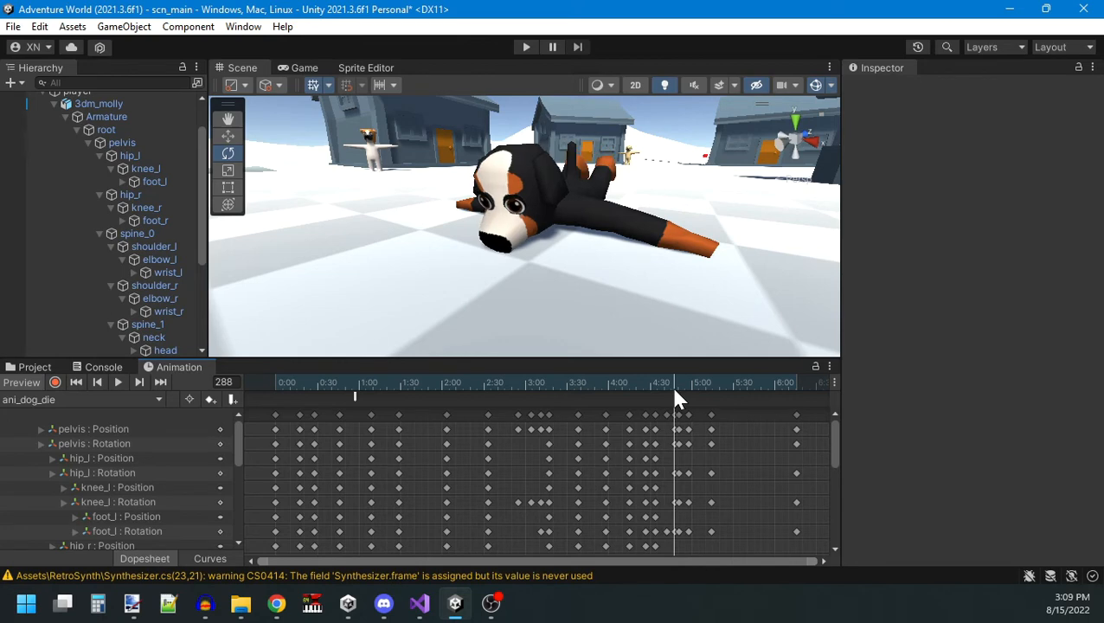
pyautogui.click(230, 399)
pyautogui.click(1029, 127)
pyautogui.click(1030, 148)
pyautogui.click(1032, 166)
pyautogui.write('eye_closed')
pyautogui.moveTo(530, 196); pyautogui.dragTo(578, 211, button='right')
pyautogui.hotkey('ctrl', 's')
pyautogui.press('w')
pyautogui.press('s')
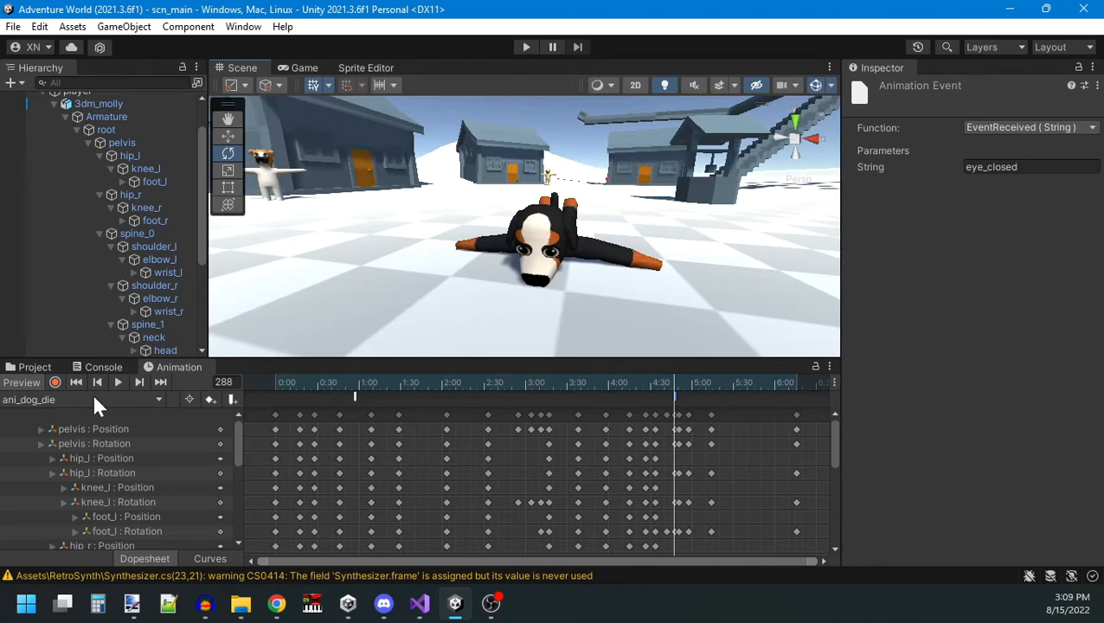
# Open the ani_dog_fightpose clip and preview its first frame on the dog, viewing the face up close.
pyautogui.click(120, 398)
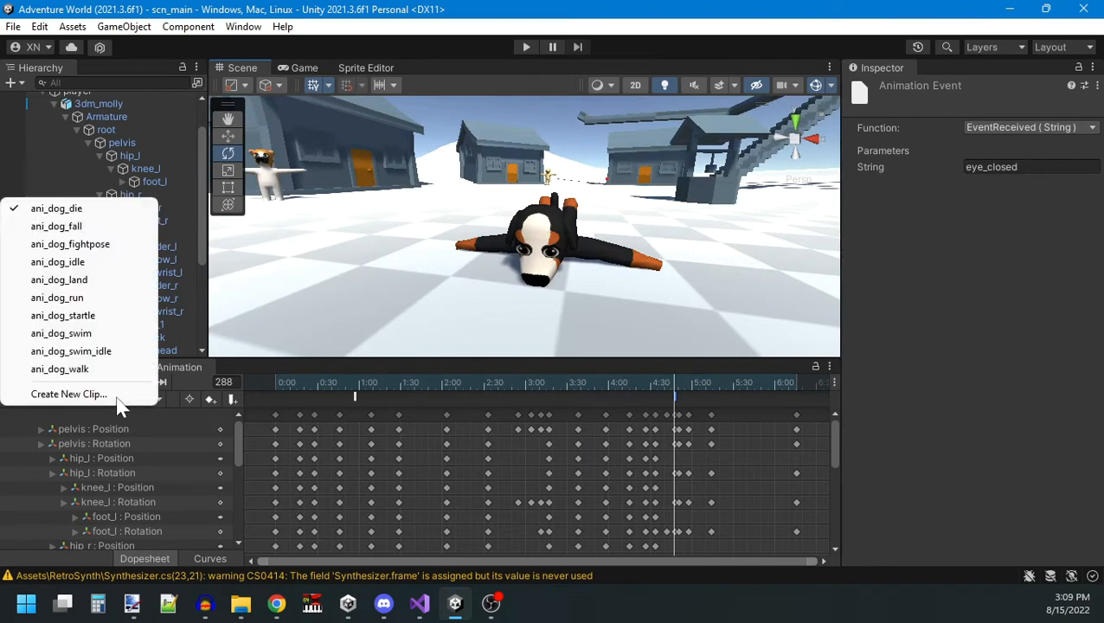
pyautogui.click(118, 250)
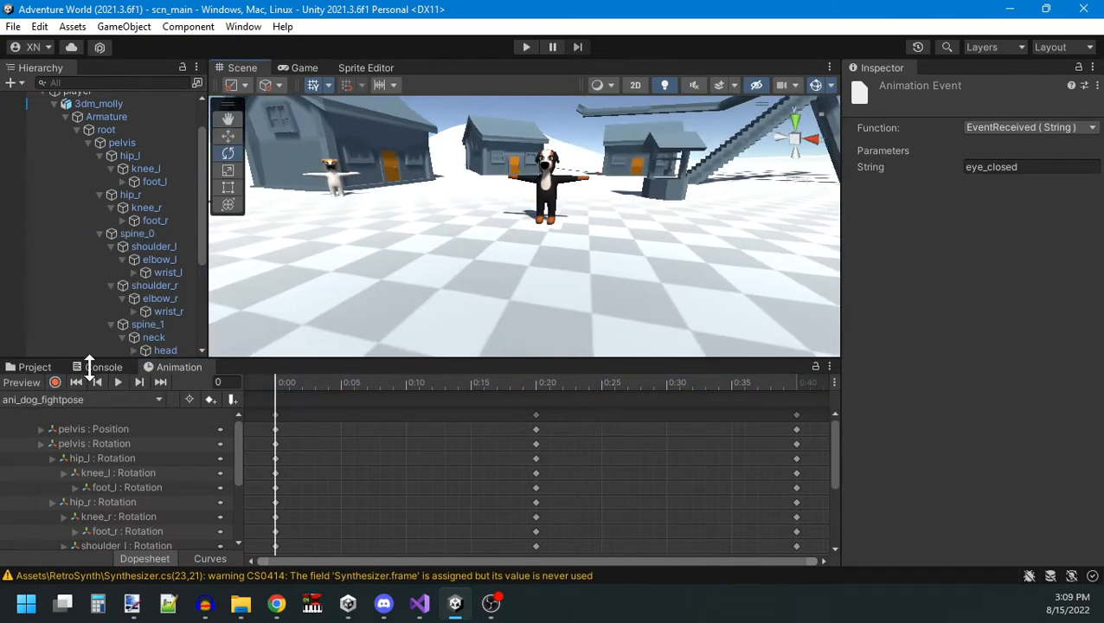
pyautogui.click(25, 380)
pyautogui.press('w')
pyautogui.moveTo(594, 210); pyautogui.dragTo(642, 217, button='right')
pyautogui.press('w')
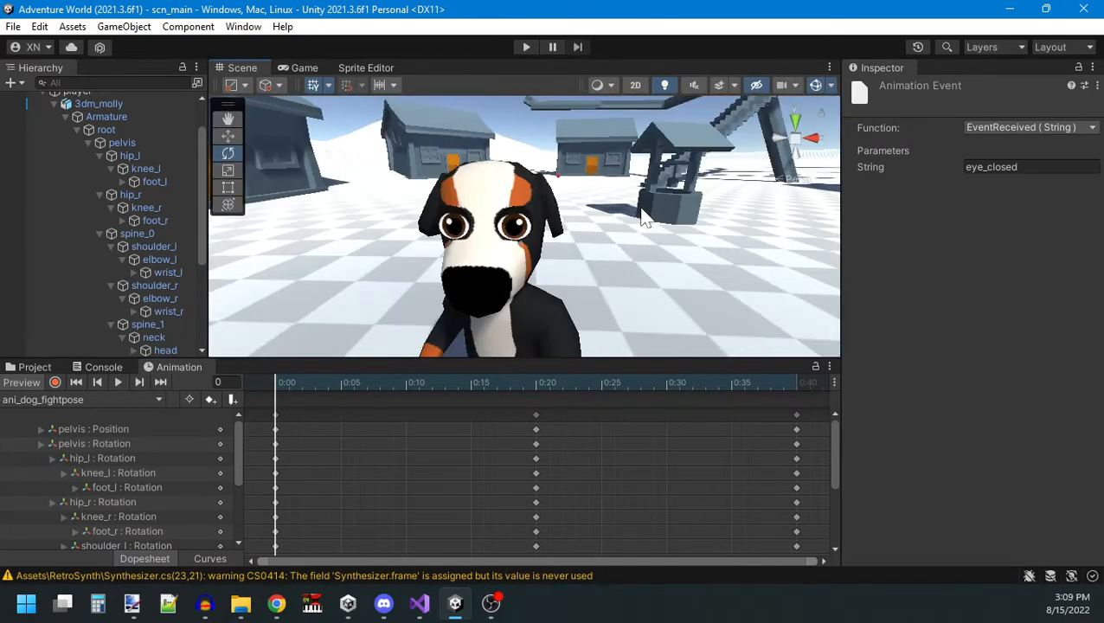
pyautogui.press('a')
pyautogui.press('s')
pyautogui.moveTo(589, 216); pyautogui.dragTo(615, 213, button='right')
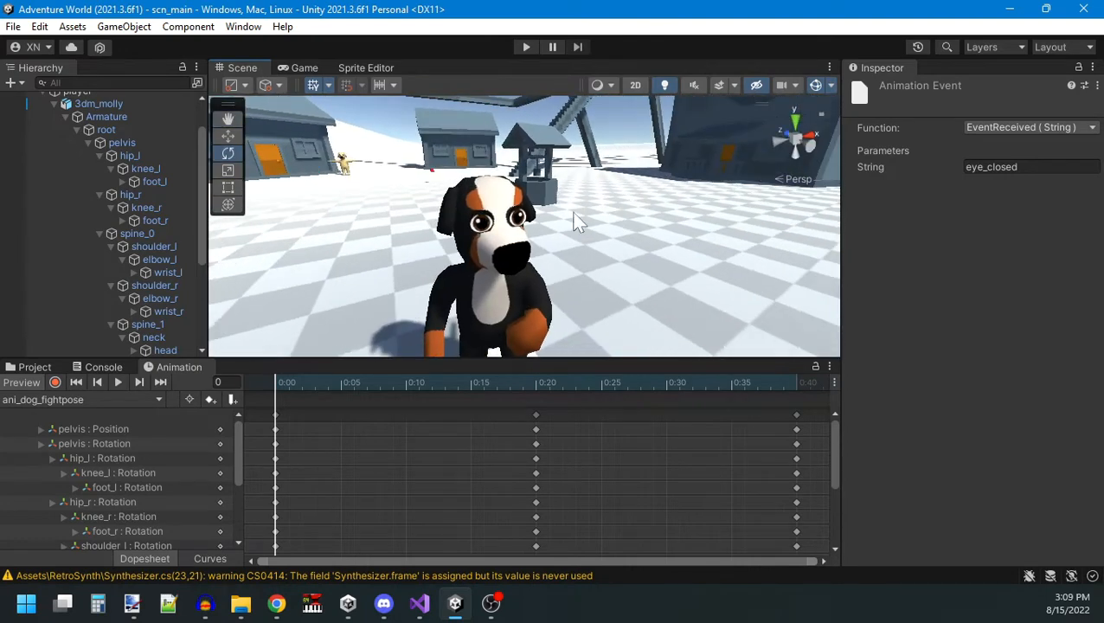
# Add an event at frame 0 of ani_dog_fightpose calling EventReceived ( String ) with the string eye_mad.
pyautogui.click(233, 401)
pyautogui.click(1050, 130)
pyautogui.click(1032, 145)
pyautogui.click(1024, 167)
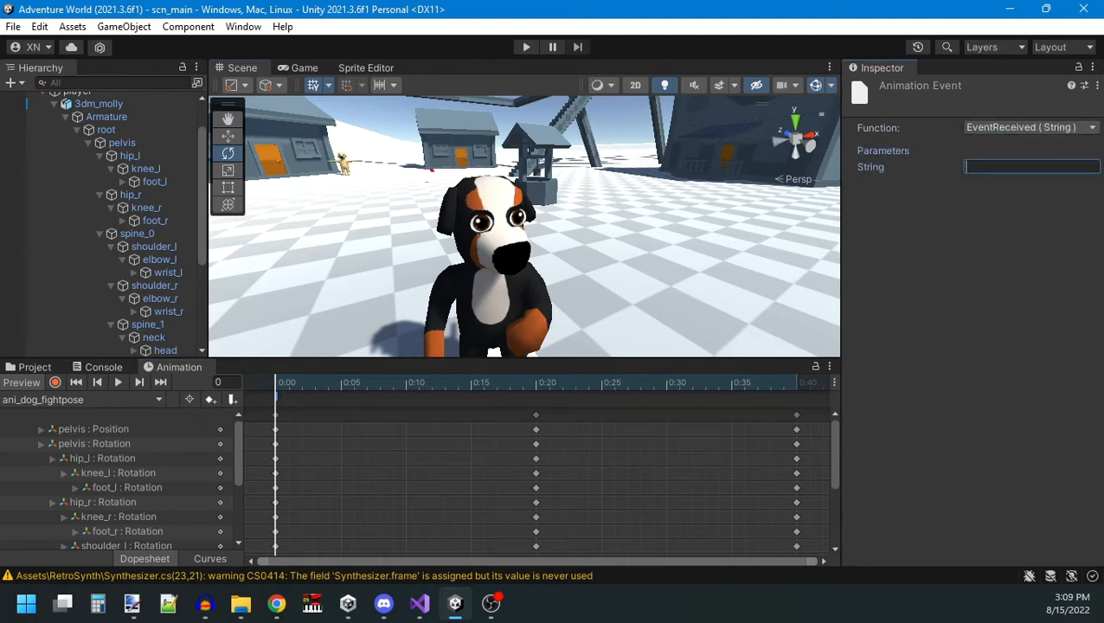
pyautogui.write('eye_')
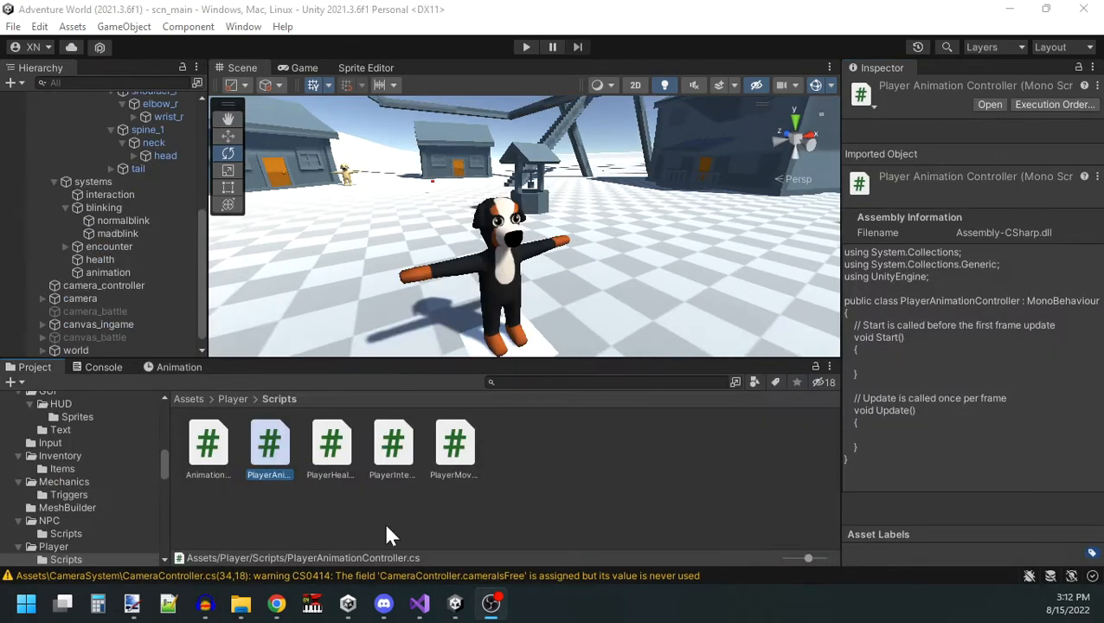
pyautogui.click(387, 534)
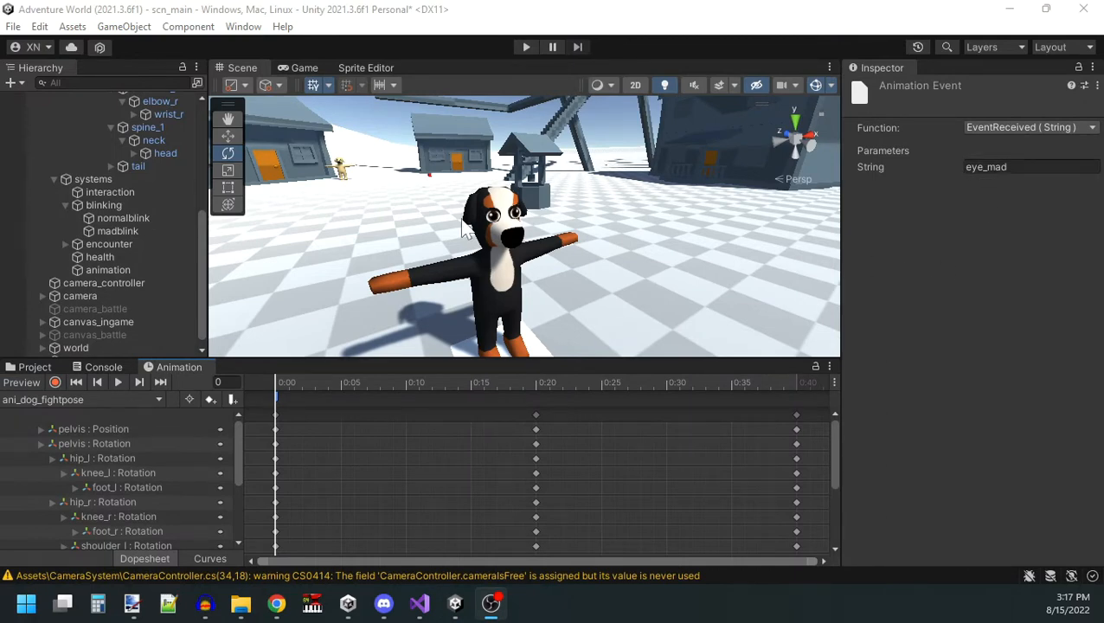
# Switch to Visual Studio and write PlayerAnimationController's AnimationEventReceived(string eventName) method with a switch on eventName, consulting AnimationEventReceiver.cs.
pyautogui.click(420, 603)
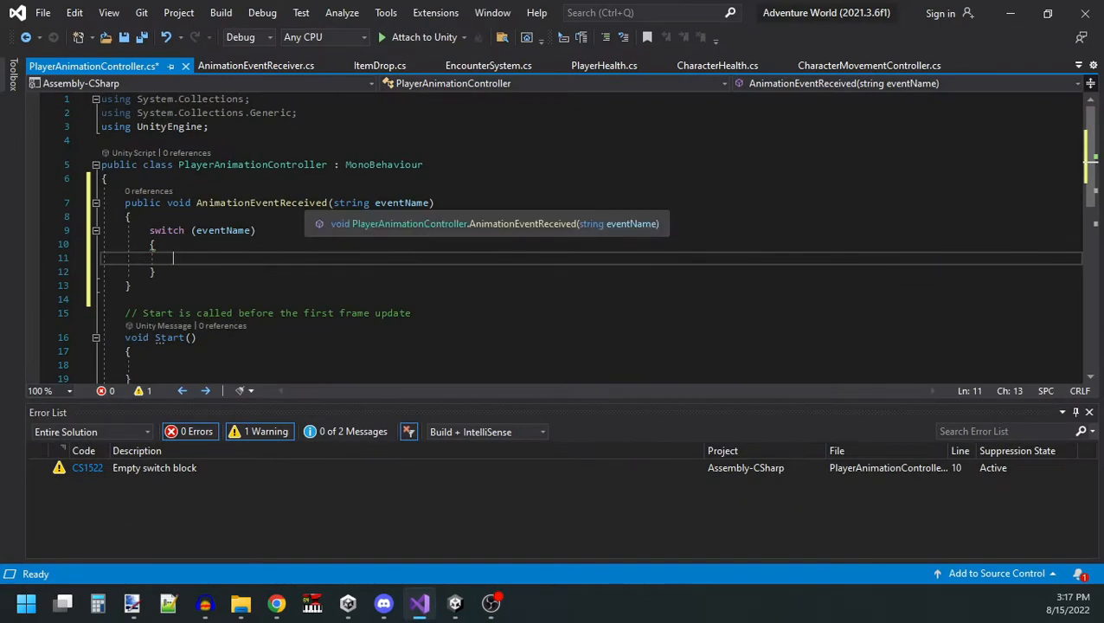
pyautogui.click(273, 65)
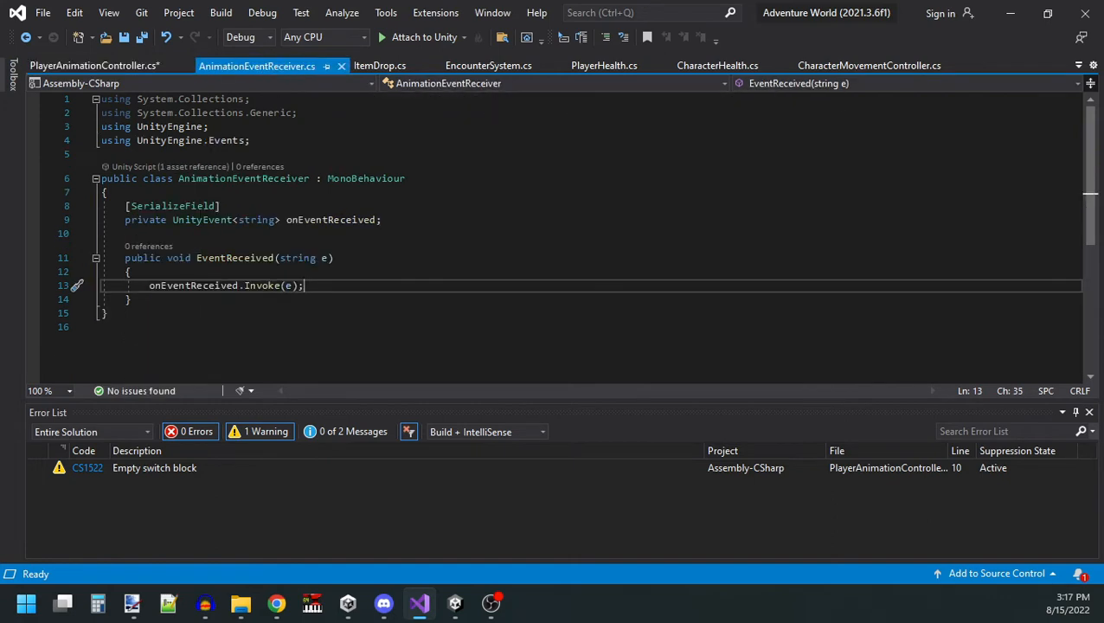
pyautogui.click(95, 67)
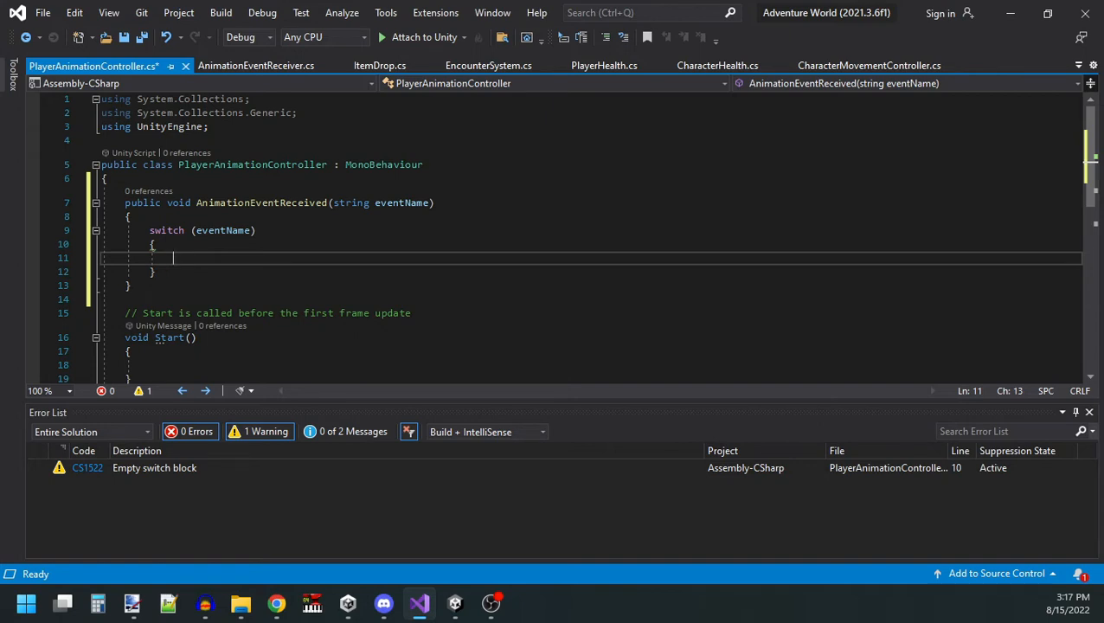
# Add a serialized BlinkSelector field named blinkSelector and empty switch cases for eye_open, eye_partial, eye_closed, eyemode_normal and eyemode_mad.
pyautogui.write('case "eye_open":                 break;             case "eye_partial":                 break;             case "eye_closed":                 break;')
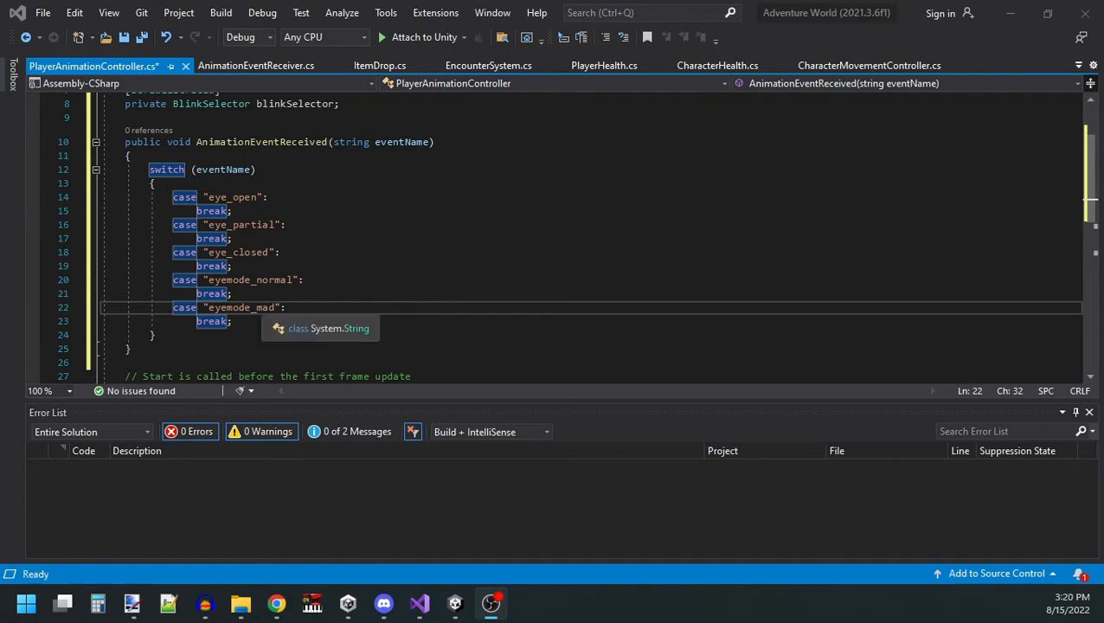
pyautogui.scroll(1, 342, 74)
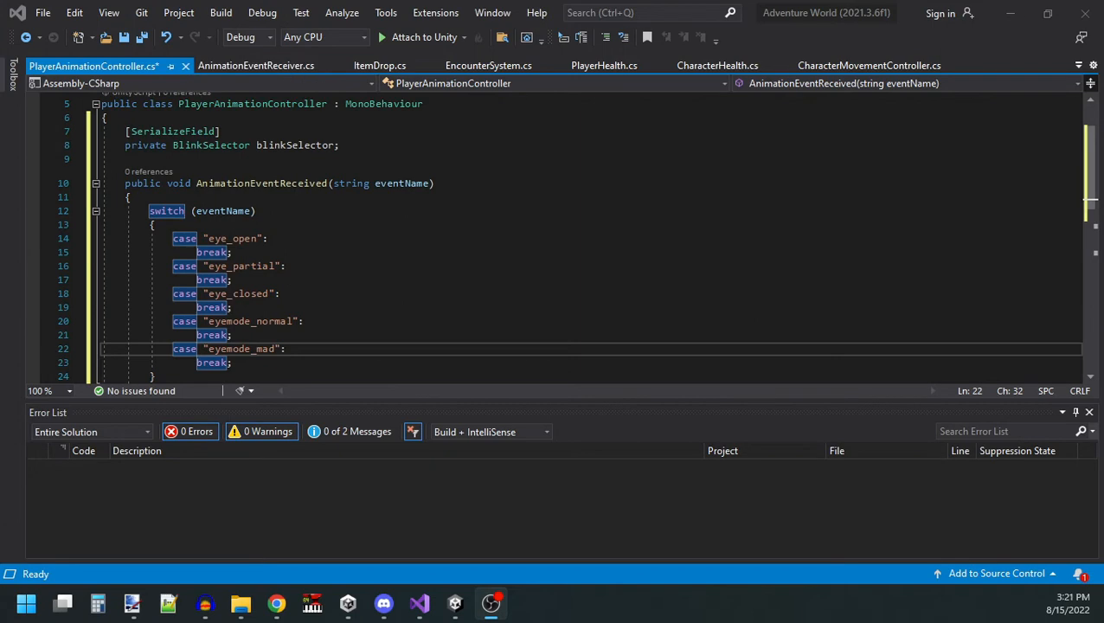
# Add blinkSelector.Select(1); to the "eyemode_mad" case of AnimationEventReceived.
pyautogui.click(310, 145)
pyautogui.click(295, 351)
pyautogui.press('Return')
pyautogui.write('blinkSelector')
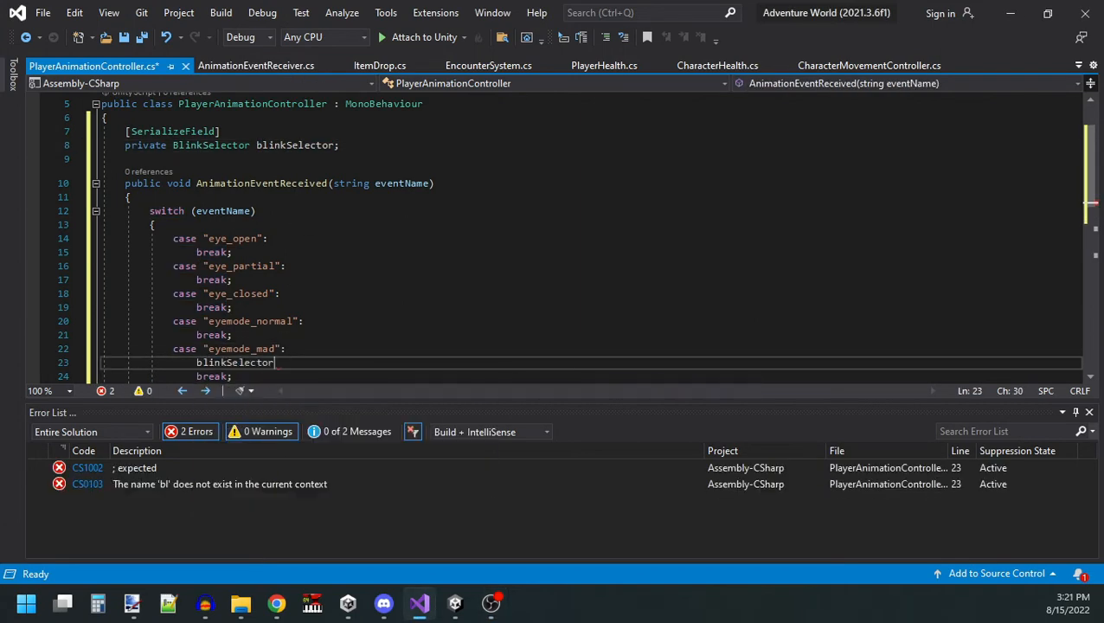
pyautogui.write('.Select();')
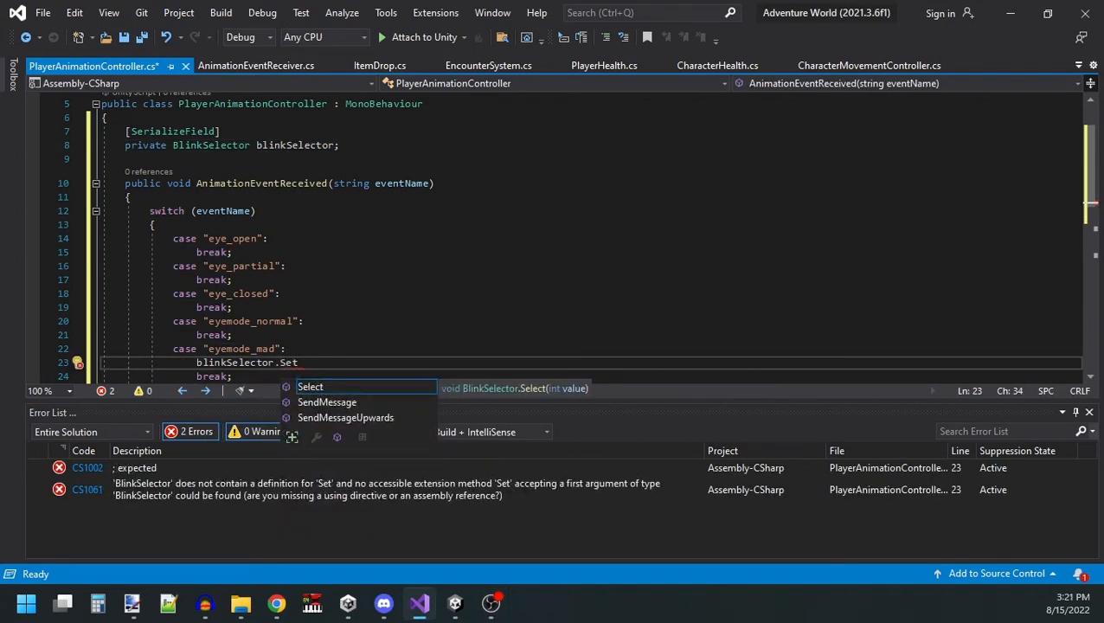
pyautogui.press('Left')
pyautogui.press('Left')
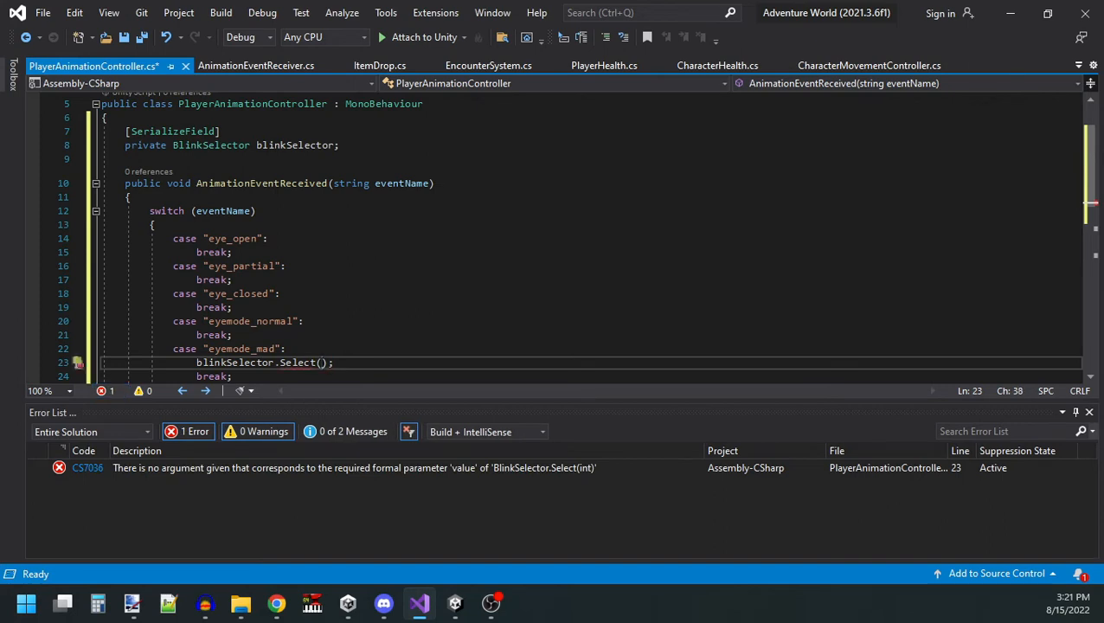
pyautogui.write('1')
pyautogui.press('End')
# Copy the Select call into the "eyemode_normal" case and change its argument to 0.
pyautogui.hotkey('shift', 'Up')
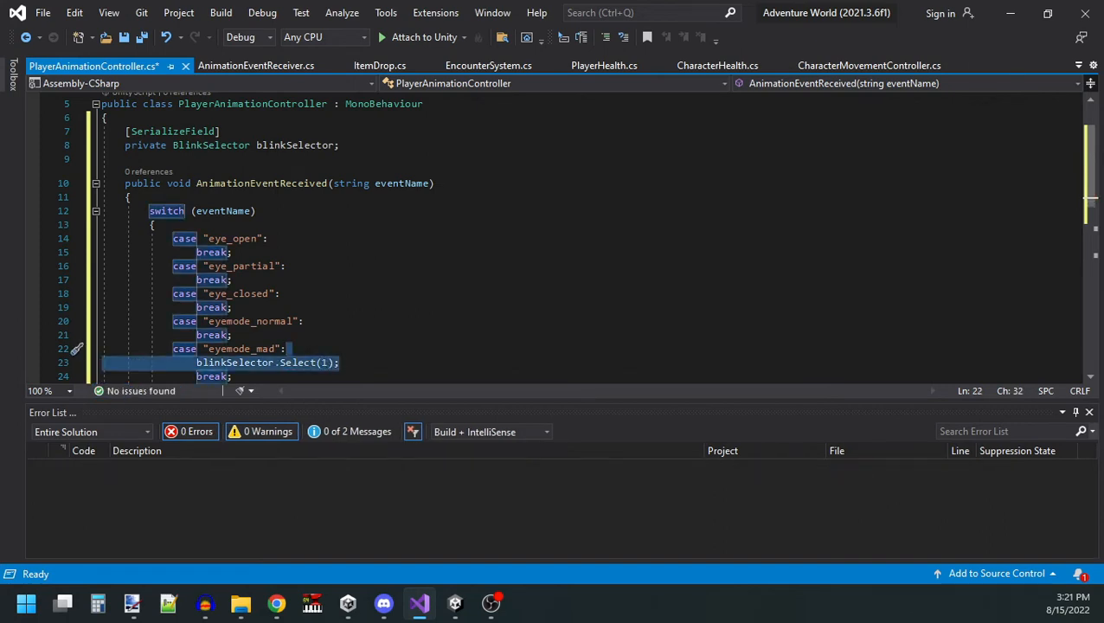
pyautogui.hotkey('ctrl', 'c')
pyautogui.press('Up')
pyautogui.press('Up')
pyautogui.hotkey('ctrl', 'v')
pyautogui.doubleClick(325, 335)
pyautogui.write('0')
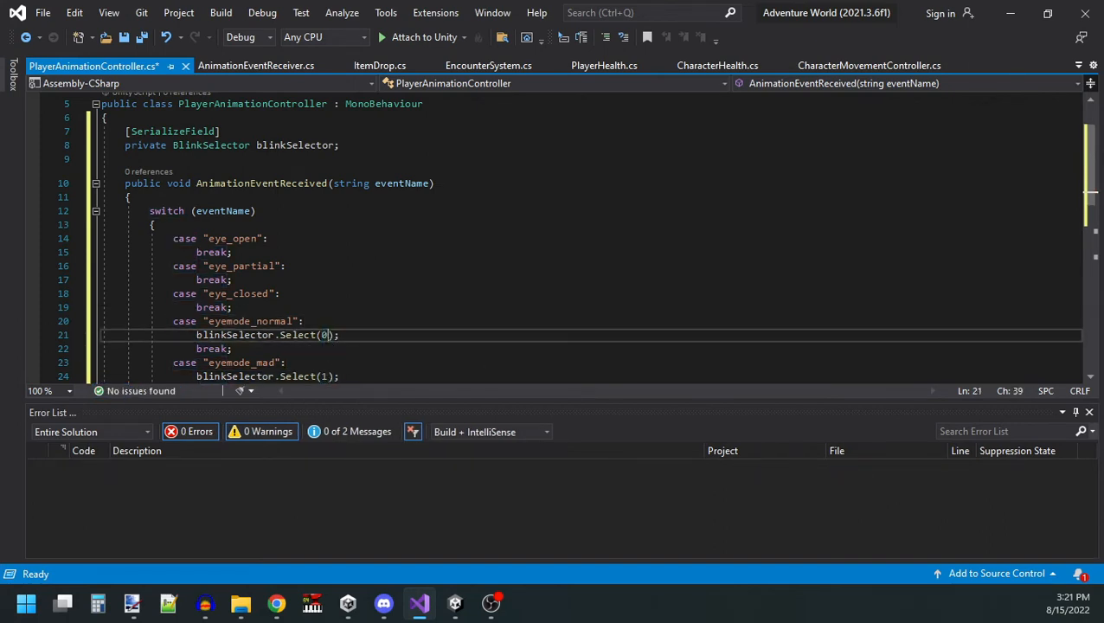
pyautogui.press('Up')
pyautogui.press('Up')
pyautogui.press('Up')
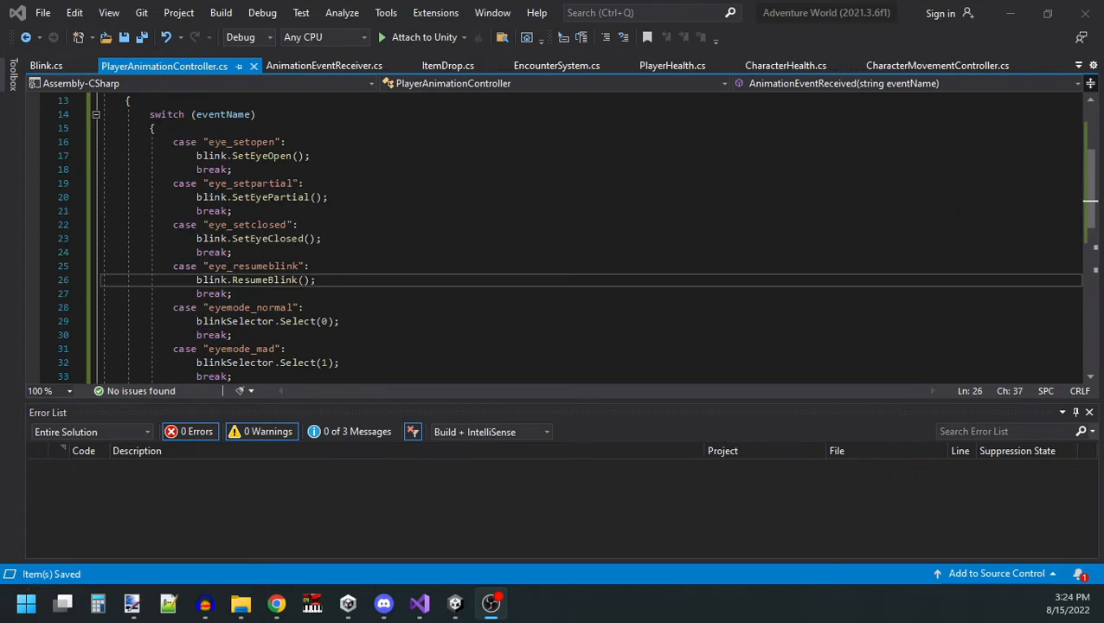
pyautogui.scroll(-1, 588, 233)
pyautogui.scroll(1, 589, 234)
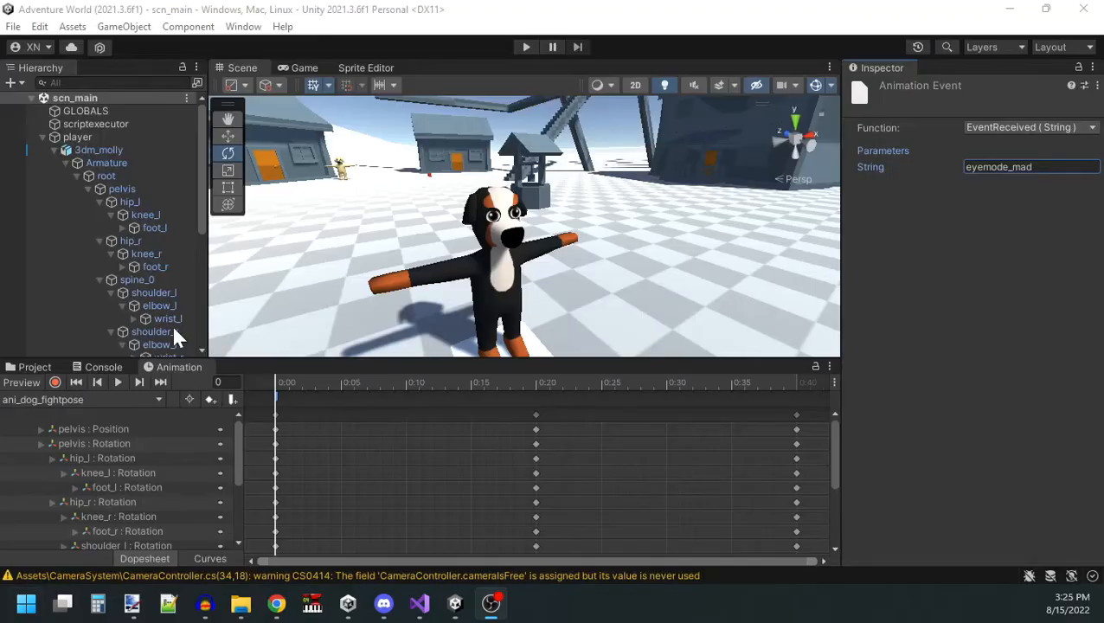
pyautogui.scroll(-4, 173, 322)
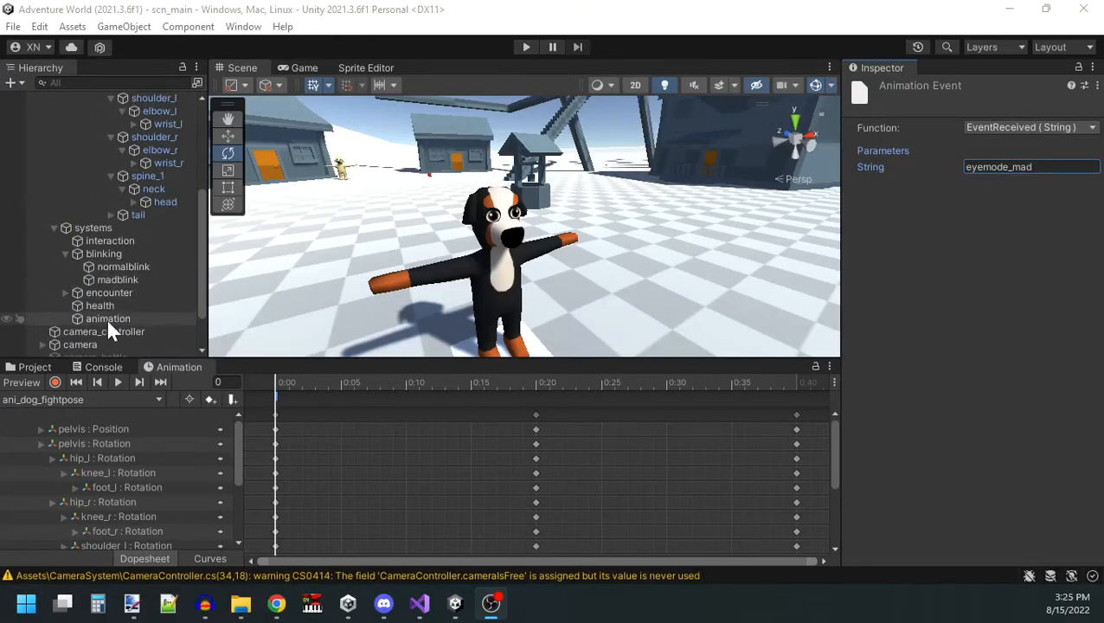
# In Unity, assign the blinking object to both the Blink and Blink Selector fields of the animation object's Player Animation Controller.
pyautogui.click(106, 319)
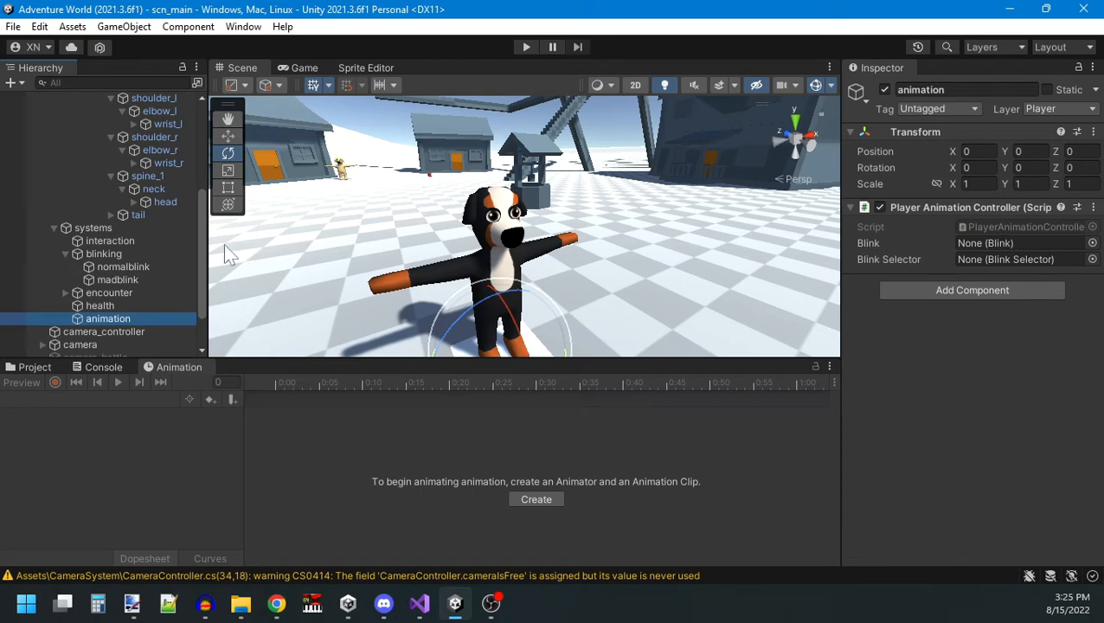
pyautogui.moveTo(123, 254); pyautogui.dragTo(1088, 258)
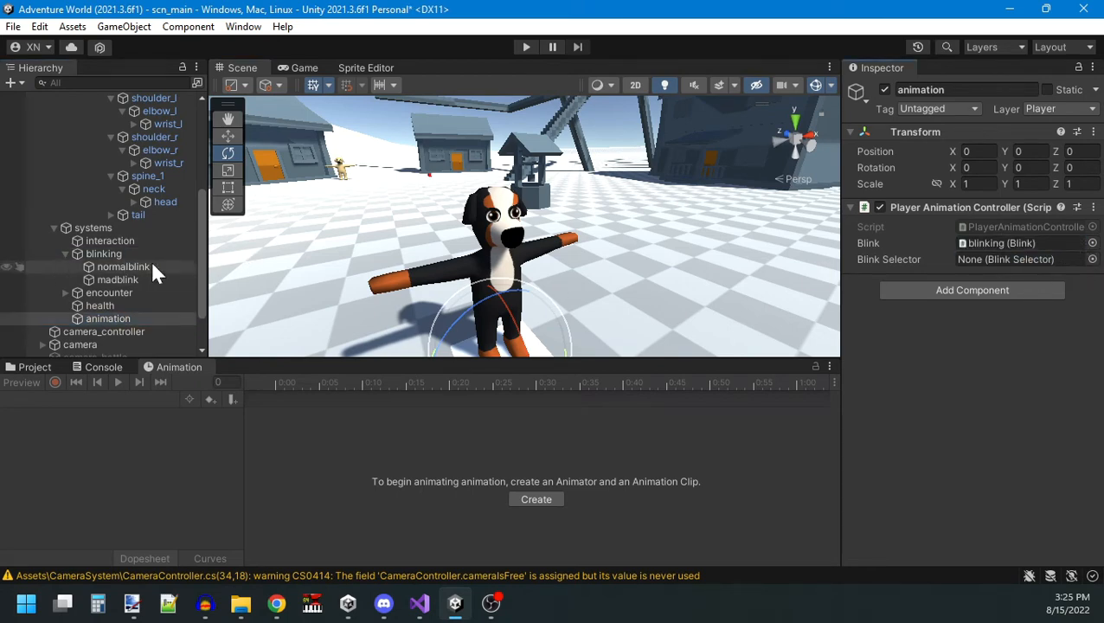
pyautogui.moveTo(1055, 285); pyautogui.dragTo(1043, 257)
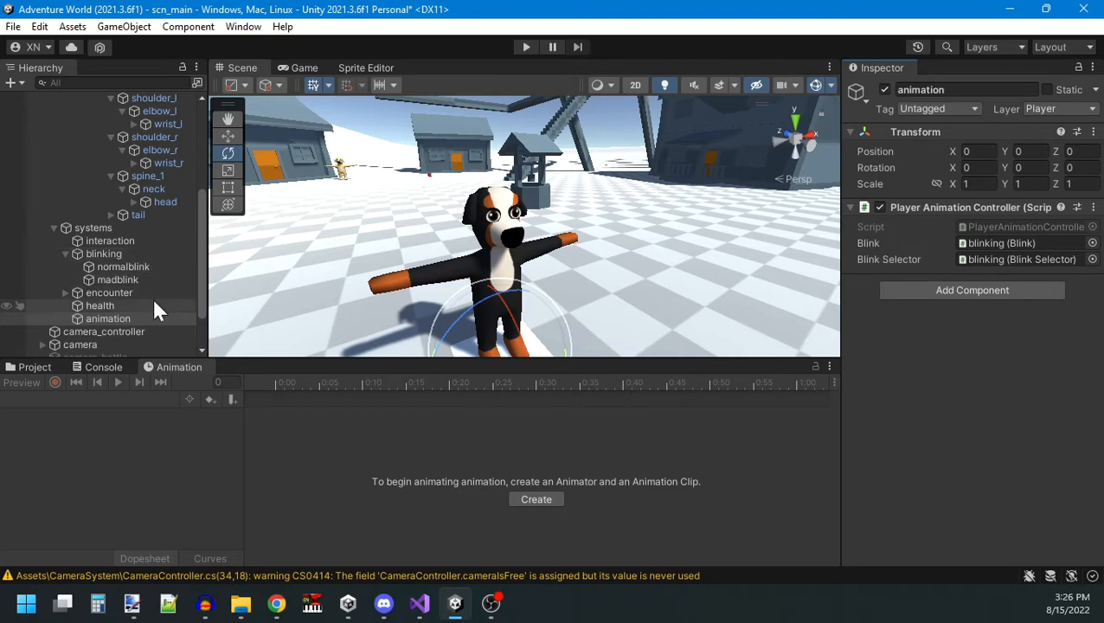
# Add an On Event Received entry to 3dm_molly's Animation Event Receiver, targeting the animation object's PlayerAnimationController.AnimationEventReceived method.
pyautogui.scroll(2, 136, 279)
pyautogui.scroll(5, 134, 273)
pyautogui.click(96, 149)
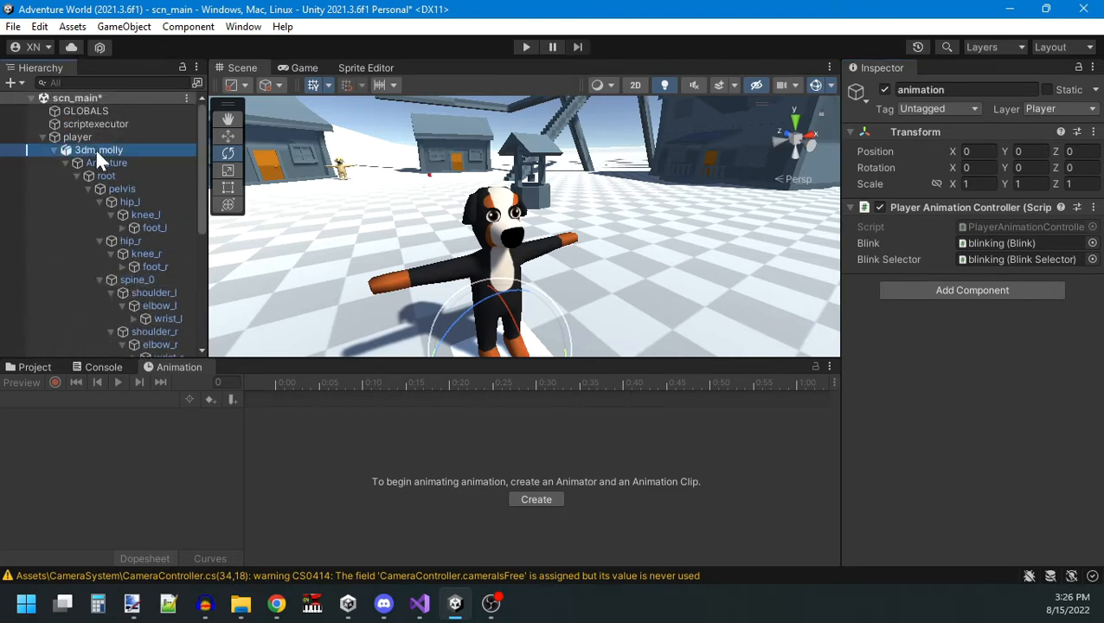
pyautogui.scroll(-5, 1081, 372)
pyautogui.click(1047, 407)
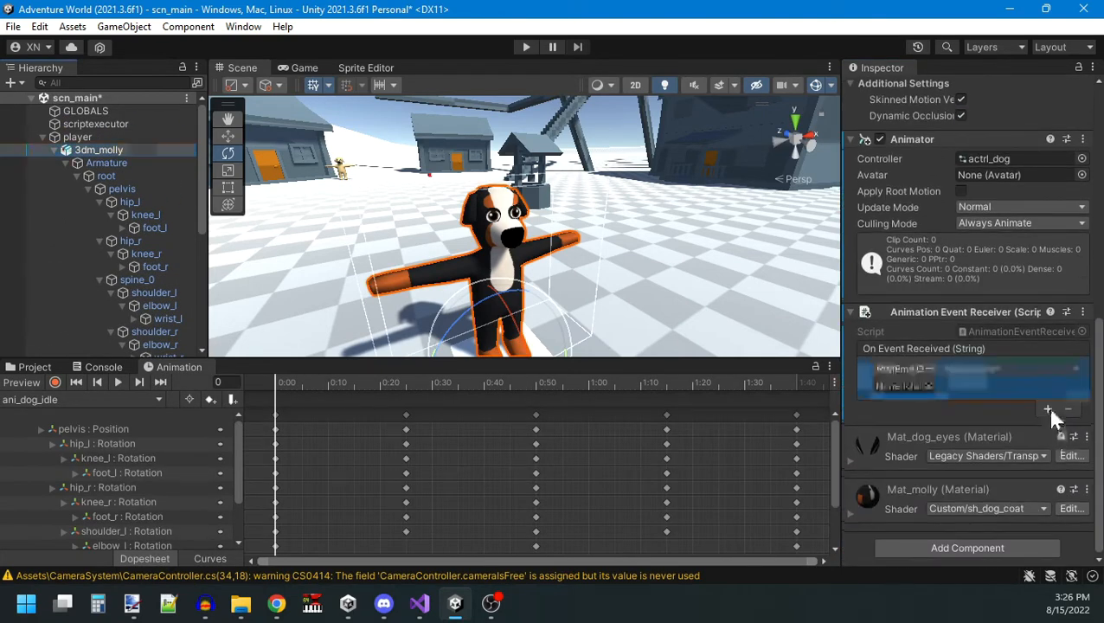
pyautogui.scroll(-6, 89, 224)
pyautogui.moveTo(108, 260); pyautogui.dragTo(956, 360)
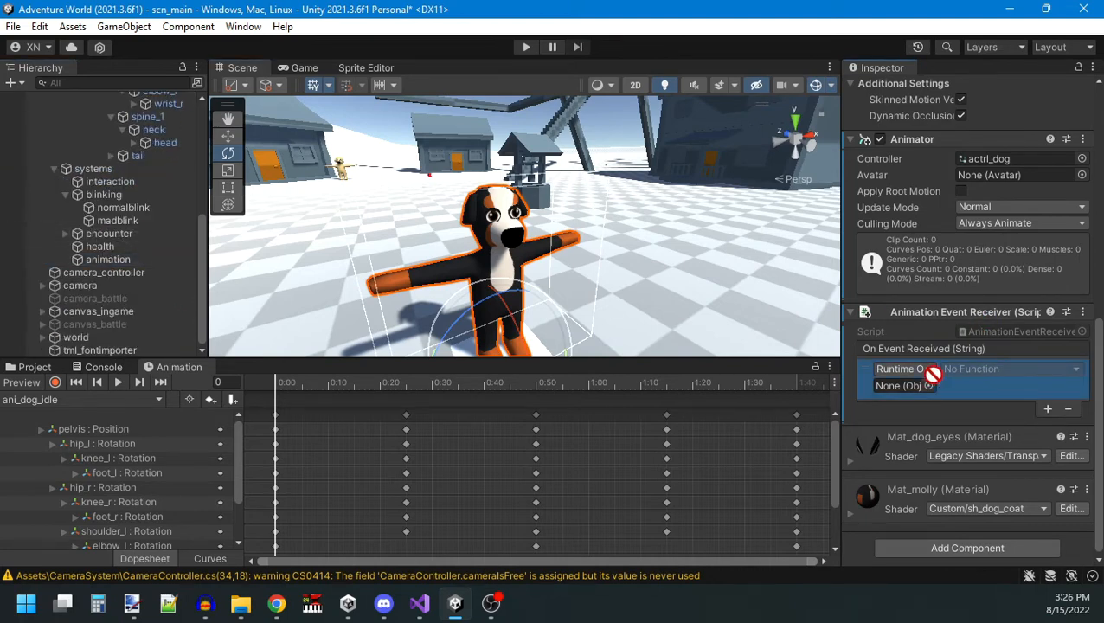
pyautogui.click(1011, 369)
pyautogui.moveTo(922, 448)
pyautogui.click(779, 102)
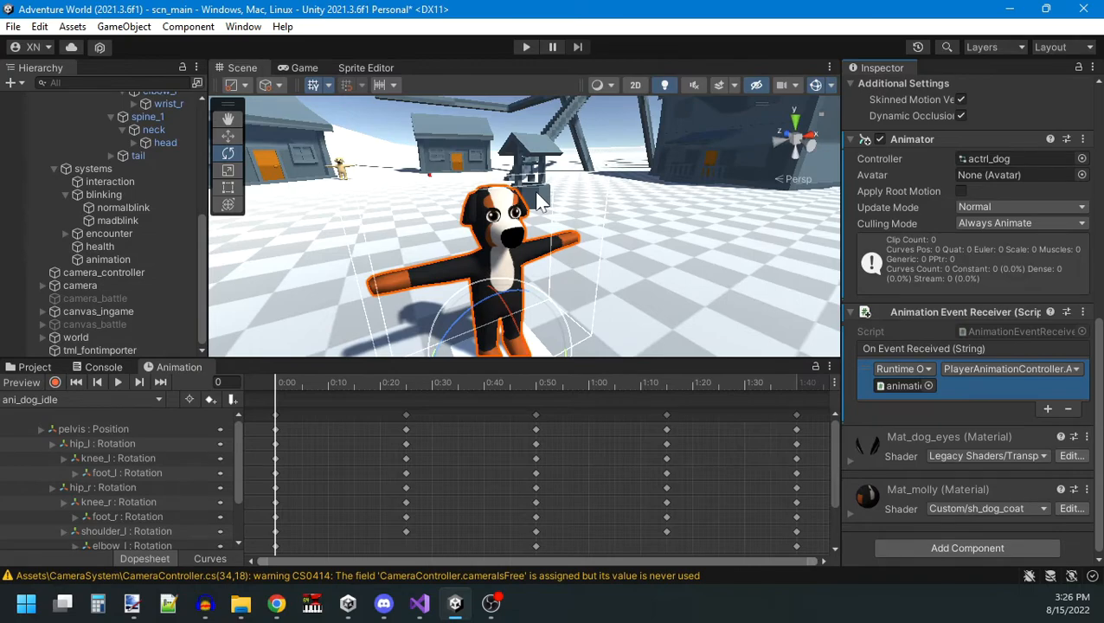
# Play-test the game, pausing it to inspect the dog's eyes up close in the scene, and end the test.
pyautogui.click(525, 46)
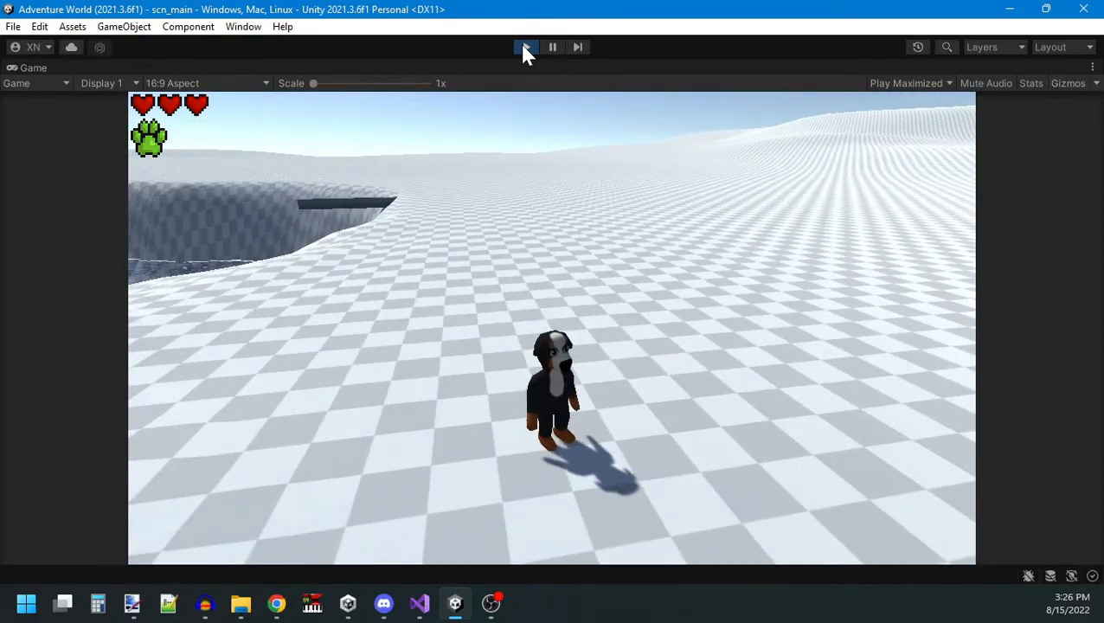
pyautogui.click(552, 47)
pyautogui.moveTo(330, 165); pyautogui.dragTo(734, 142, button='right')
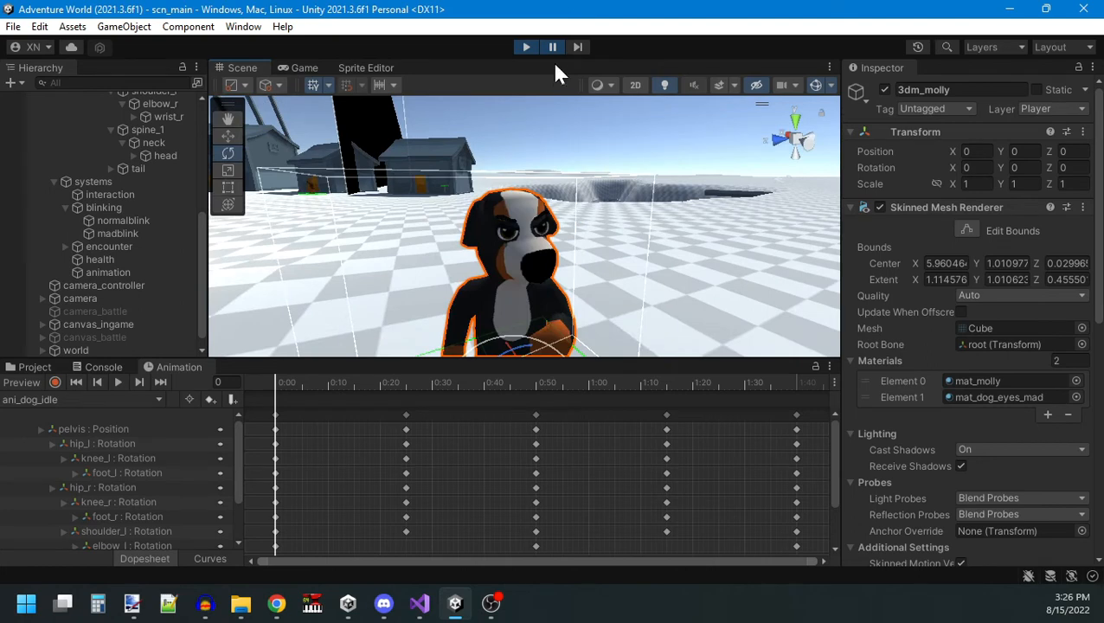
pyautogui.click(415, 610)
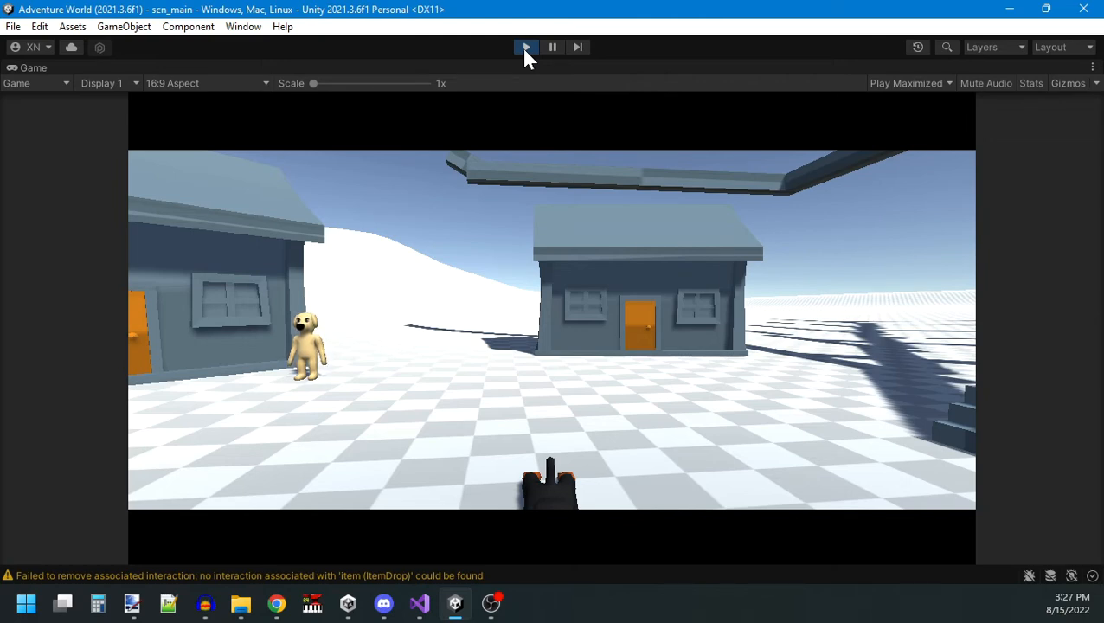
pyautogui.click(526, 48)
# Open the ani_dog_die clip and move its eye_setpartial event to frame 28, previewing the dog's pose there.
pyautogui.click(57, 402)
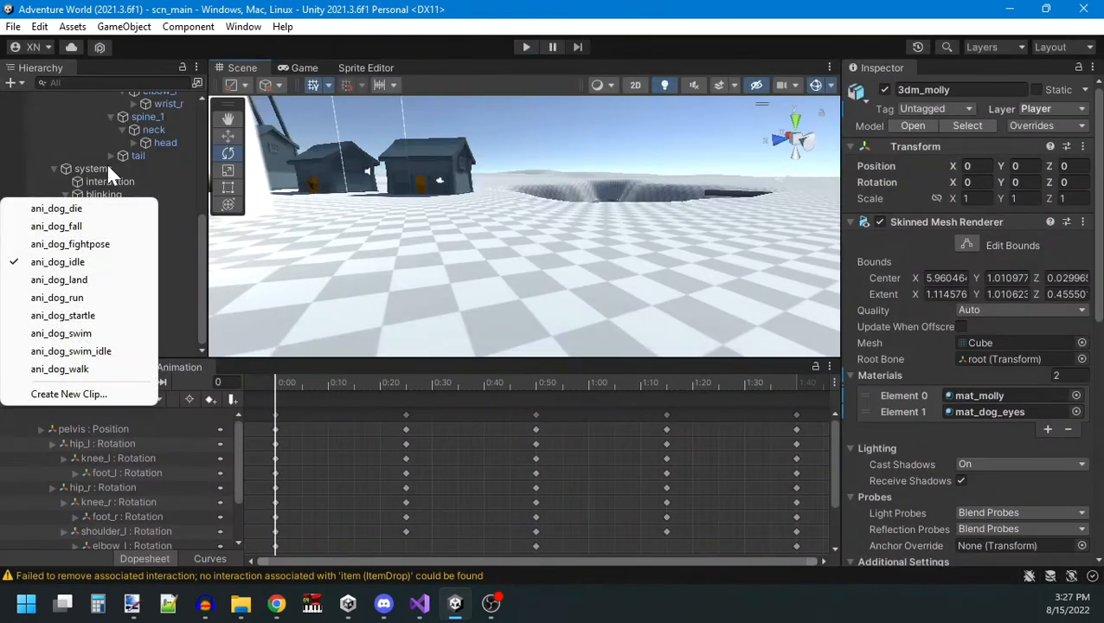
pyautogui.click(86, 208)
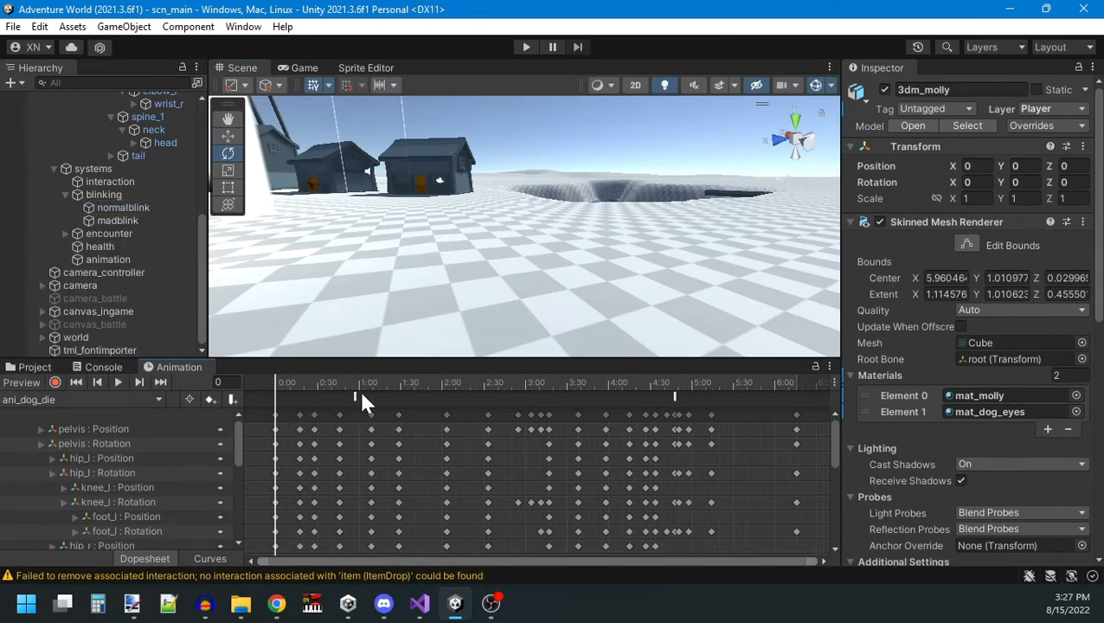
pyautogui.click(355, 397)
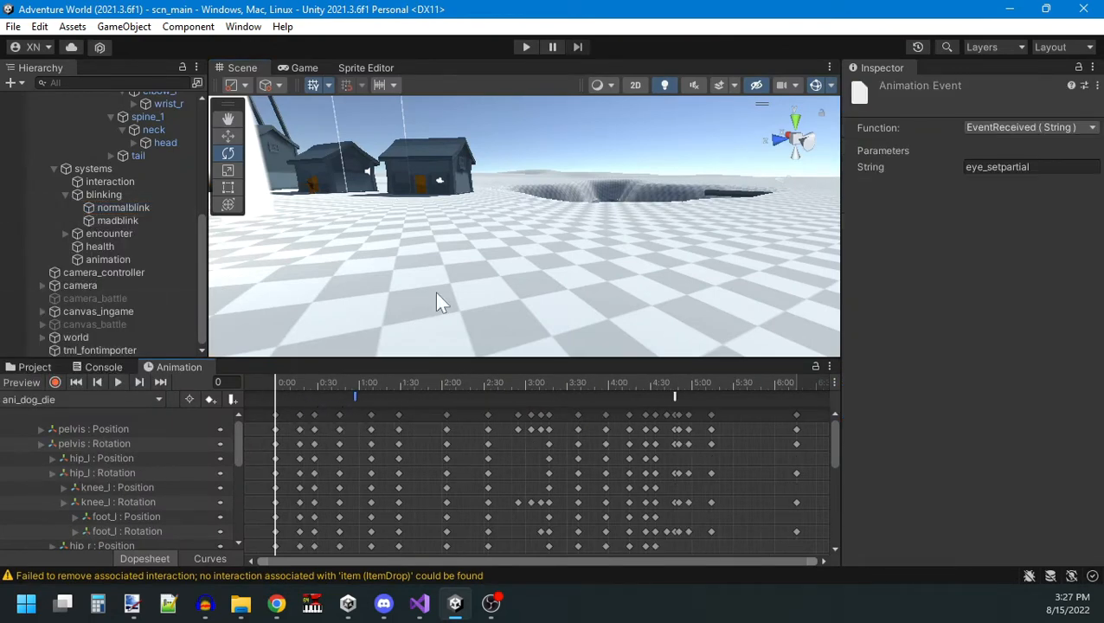
pyautogui.moveTo(438, 299); pyautogui.dragTo(363, 350, button='right')
pyautogui.moveTo(271, 382)
pyautogui.mouseDown()
pyautogui.moveTo(356, 381)
pyautogui.moveTo(267, 386)
pyautogui.moveTo(314, 382)
pyautogui.moveTo(338, 399)
pyautogui.moveTo(314, 398)
pyautogui.mouseUp()
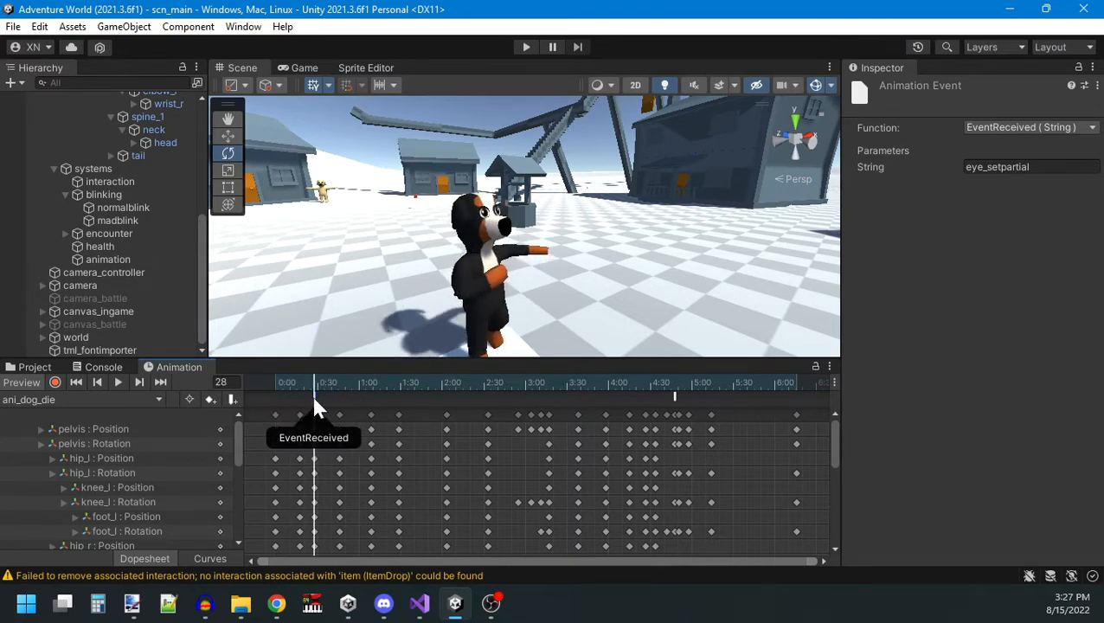
# Run the game, pause it to clear the console, and resume to watch the dog's eyes during the death animation.
pyautogui.click(525, 46)
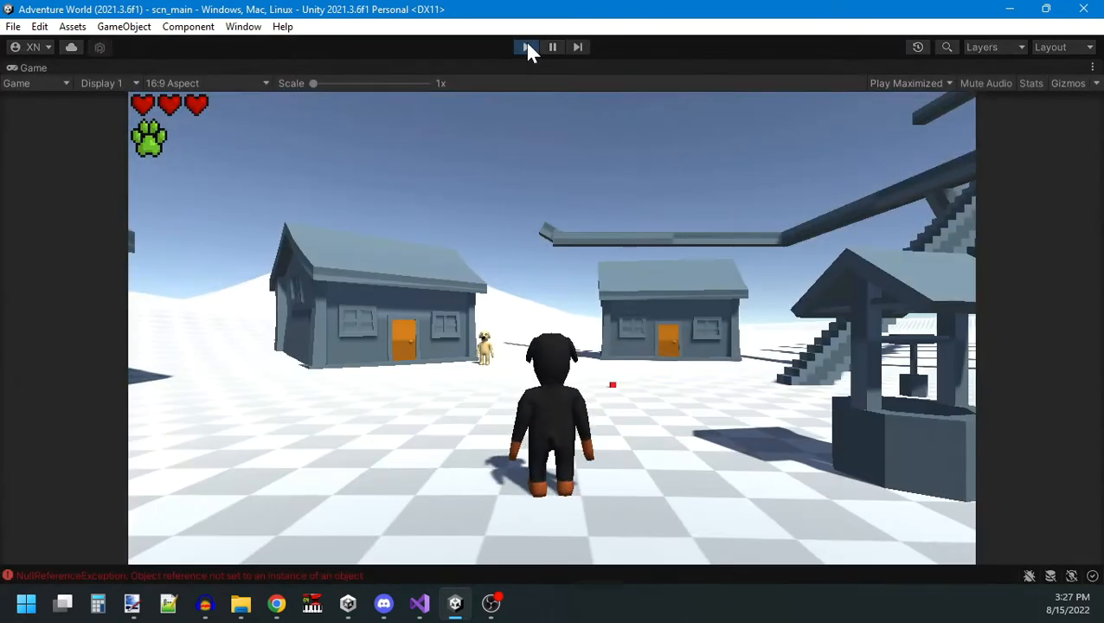
pyautogui.click(559, 47)
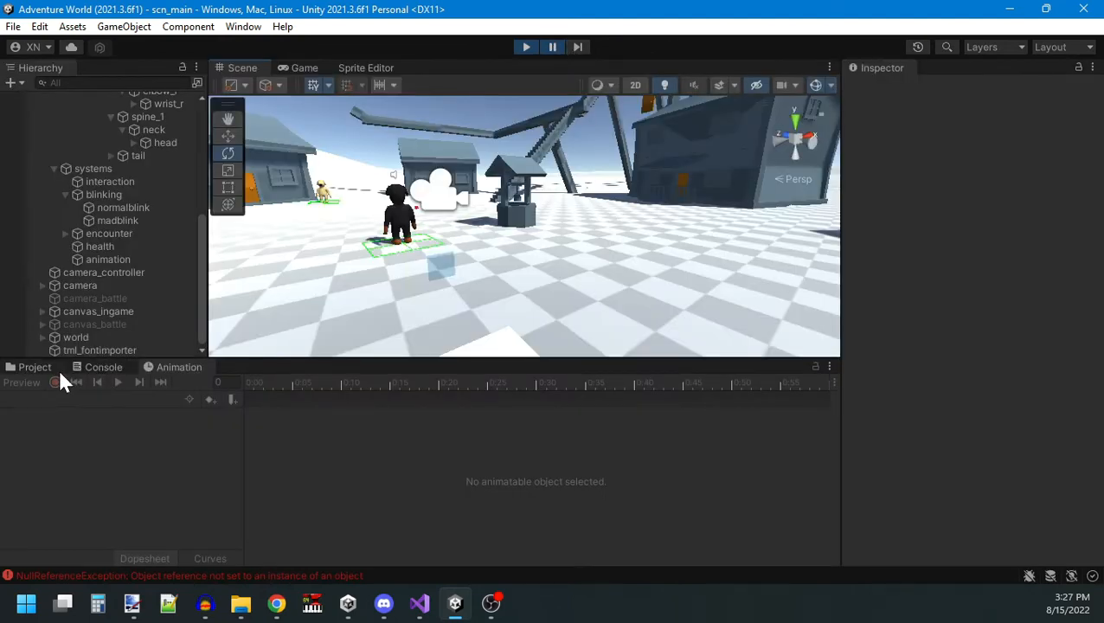
pyautogui.click(99, 367)
pyautogui.click(16, 383)
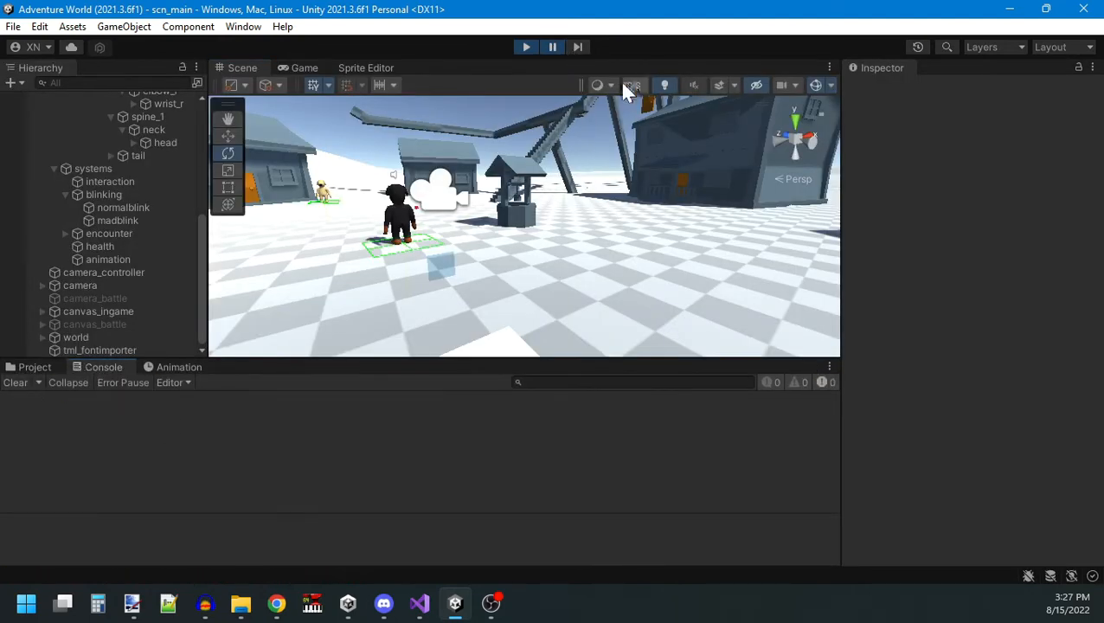
pyautogui.click(553, 48)
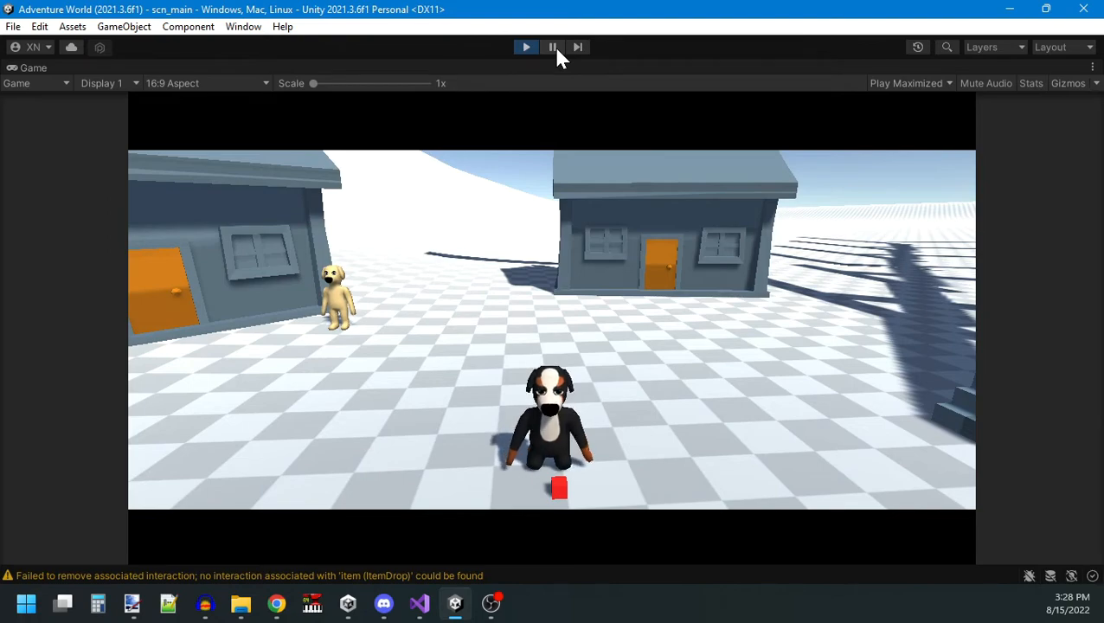
# Restart the game and run the dog forward to check the eye timing of its death animation in two test plays.
pyautogui.click(527, 48)
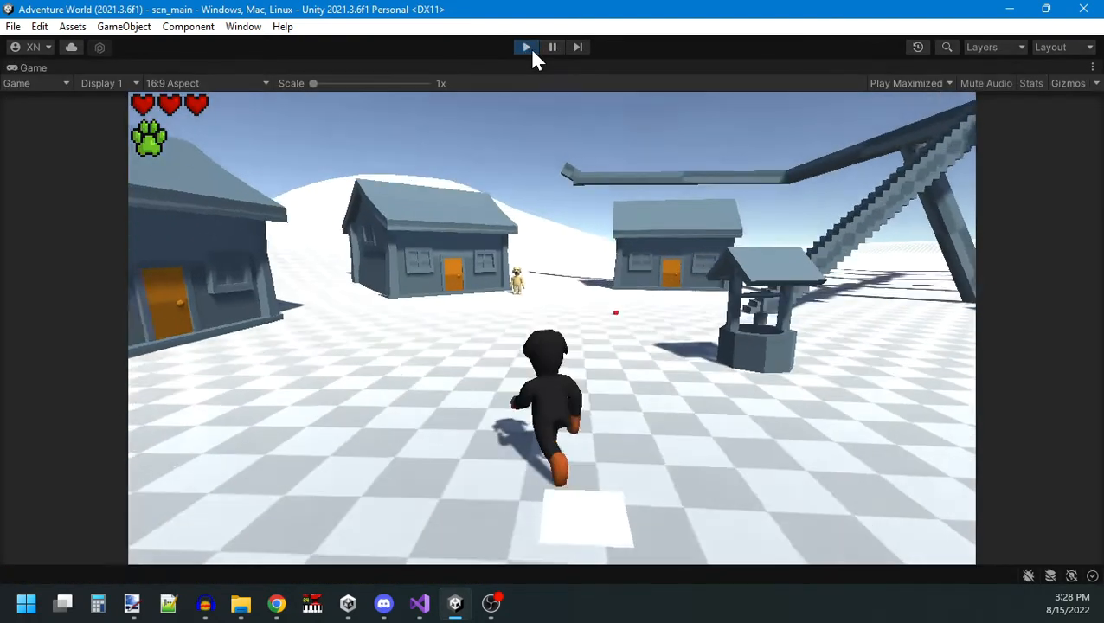
pyautogui.press('w')
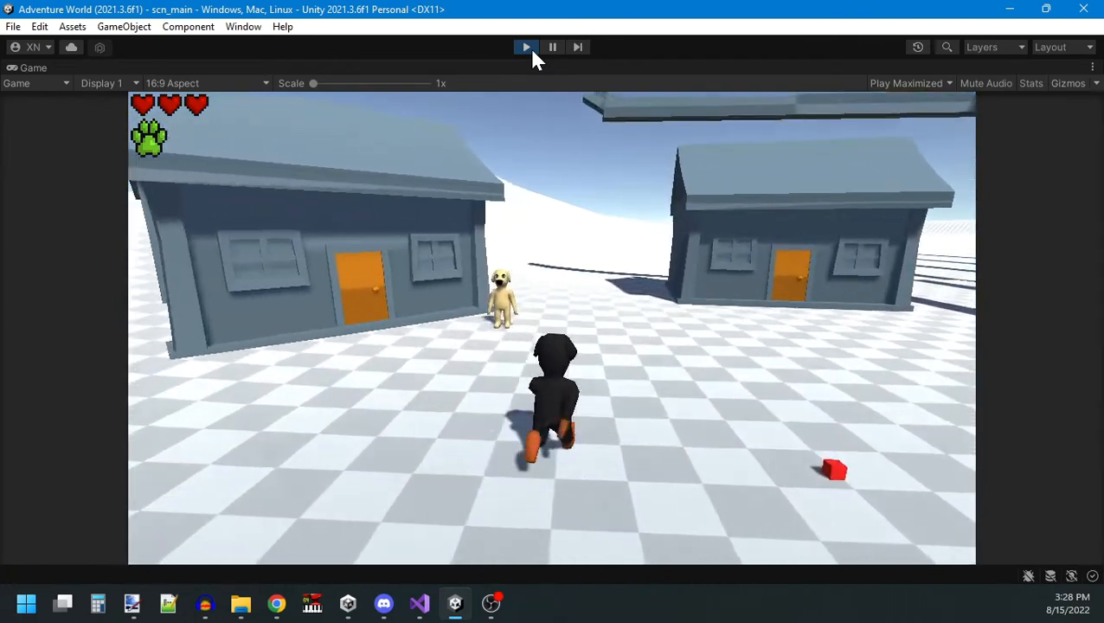
pyautogui.press('d')
pyautogui.press('s')
pyautogui.press('e')
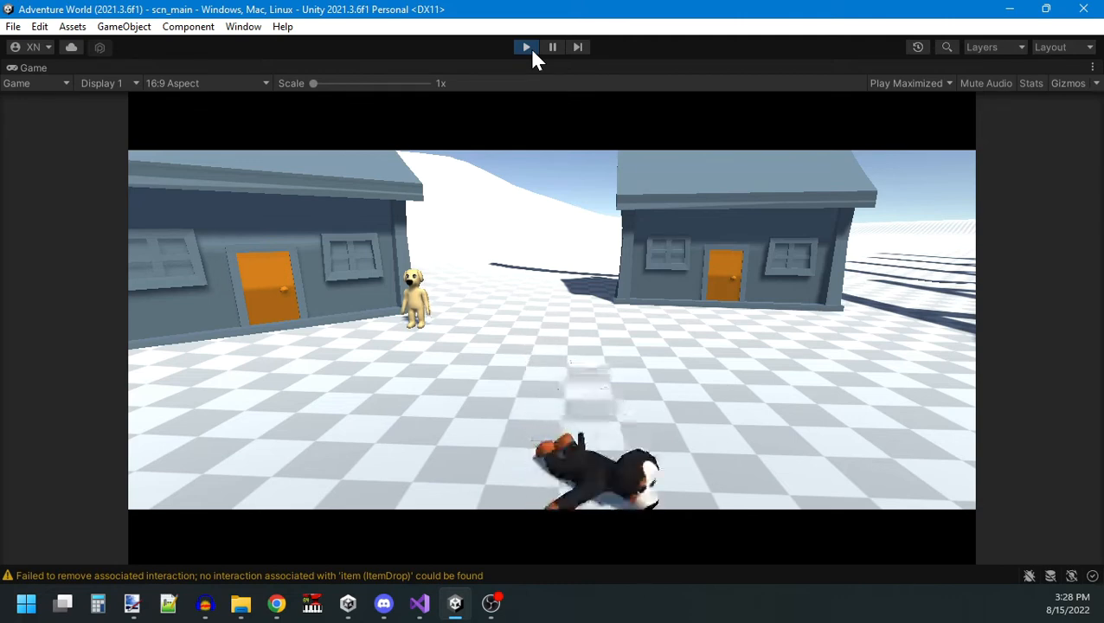
pyautogui.click(528, 48)
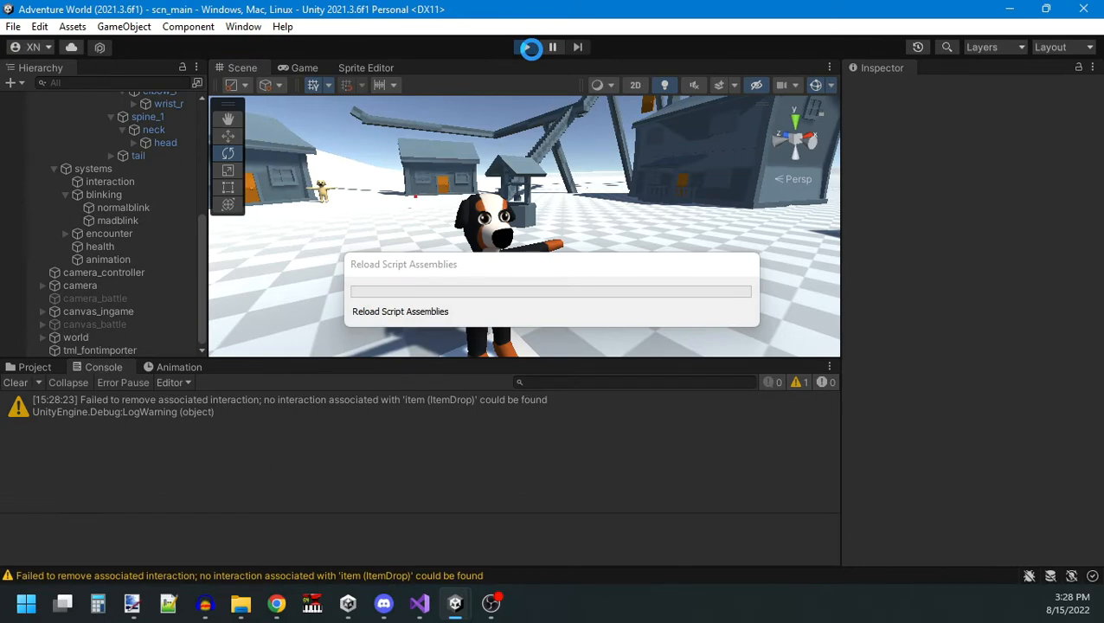
pyautogui.click(529, 47)
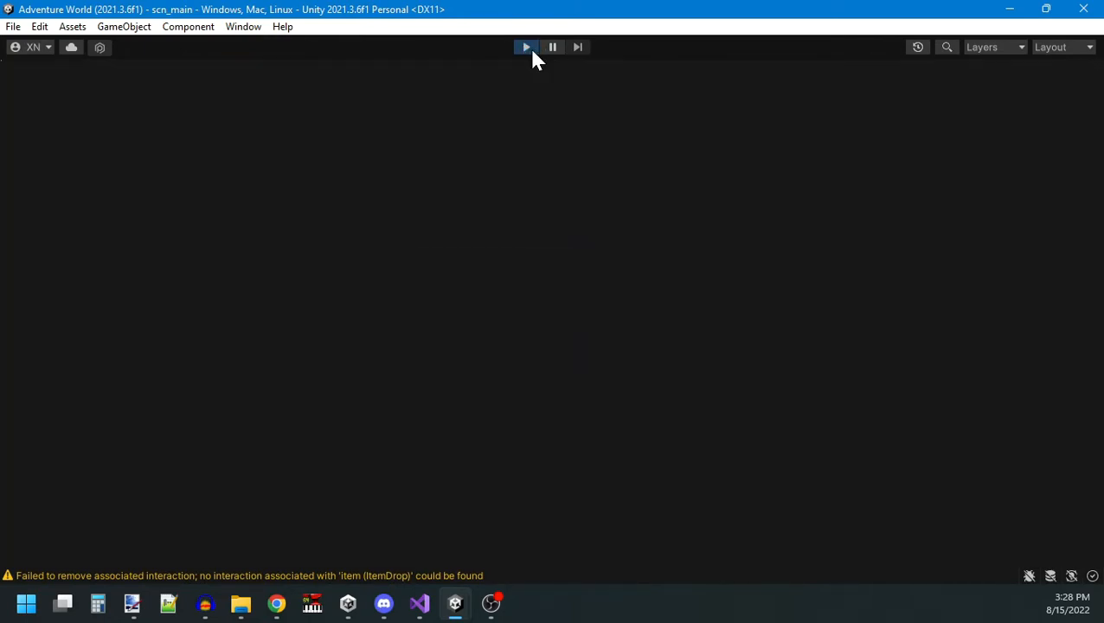
pyautogui.press('w')
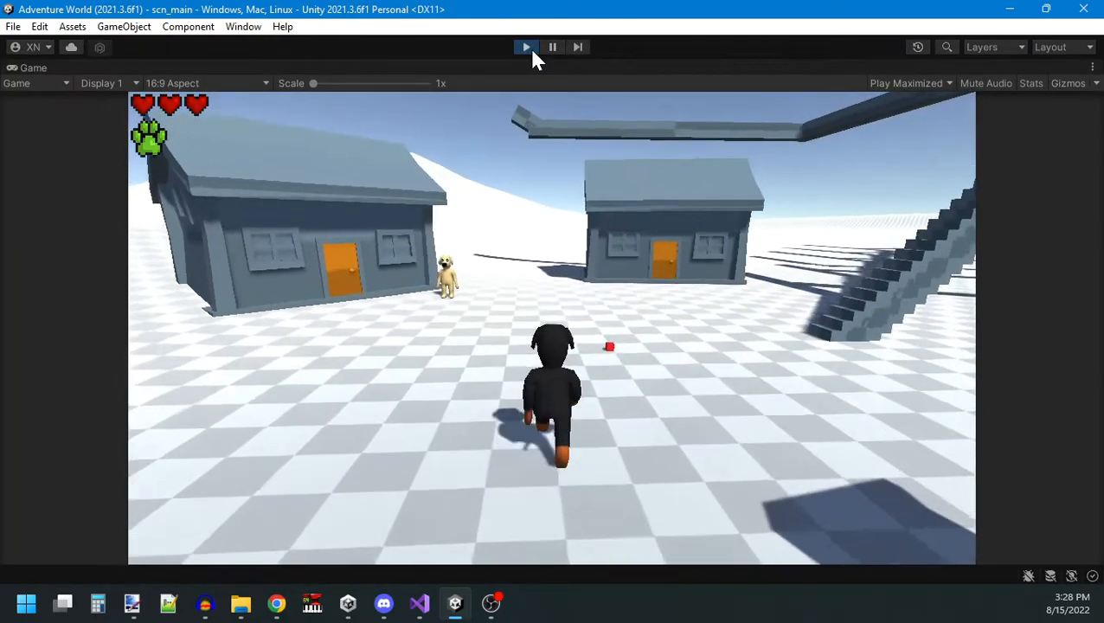
pyautogui.press('d')
pyautogui.press('s')
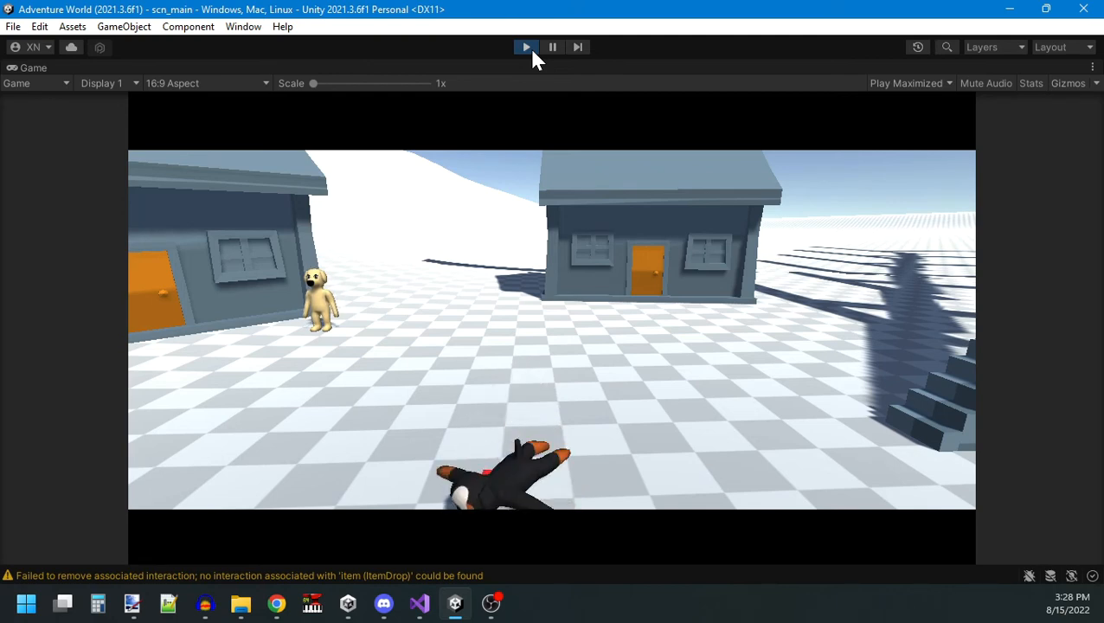
pyautogui.click(527, 48)
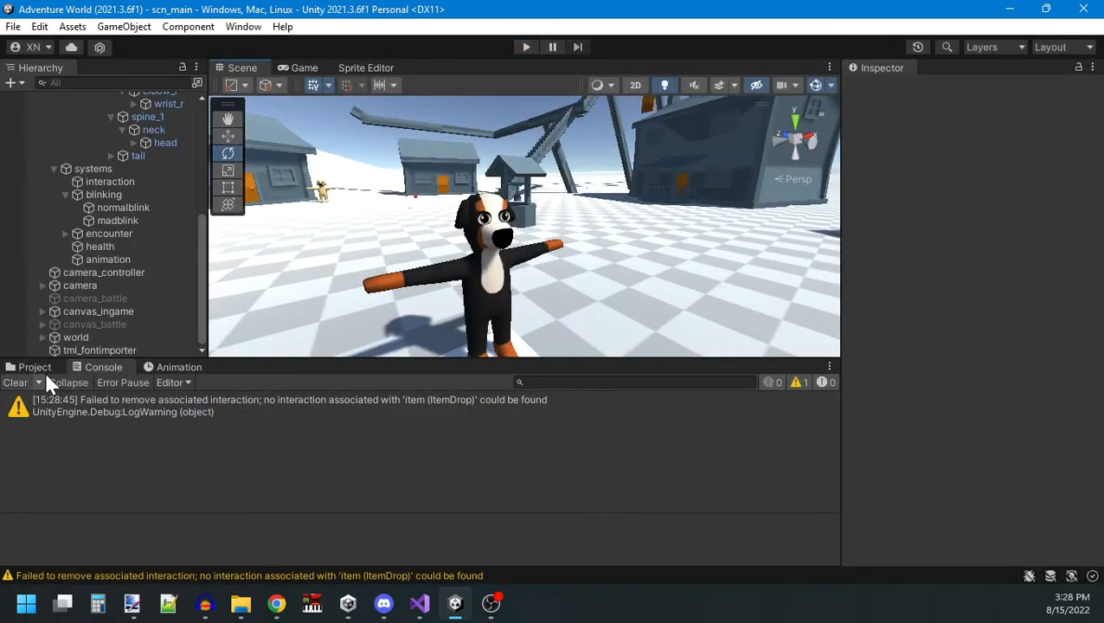
# Move the eye_setpartial event of ani_dog_die earlier to the clip's second keyframe and preview the clip at frame 0.
pyautogui.click(179, 367)
pyautogui.click(302, 395)
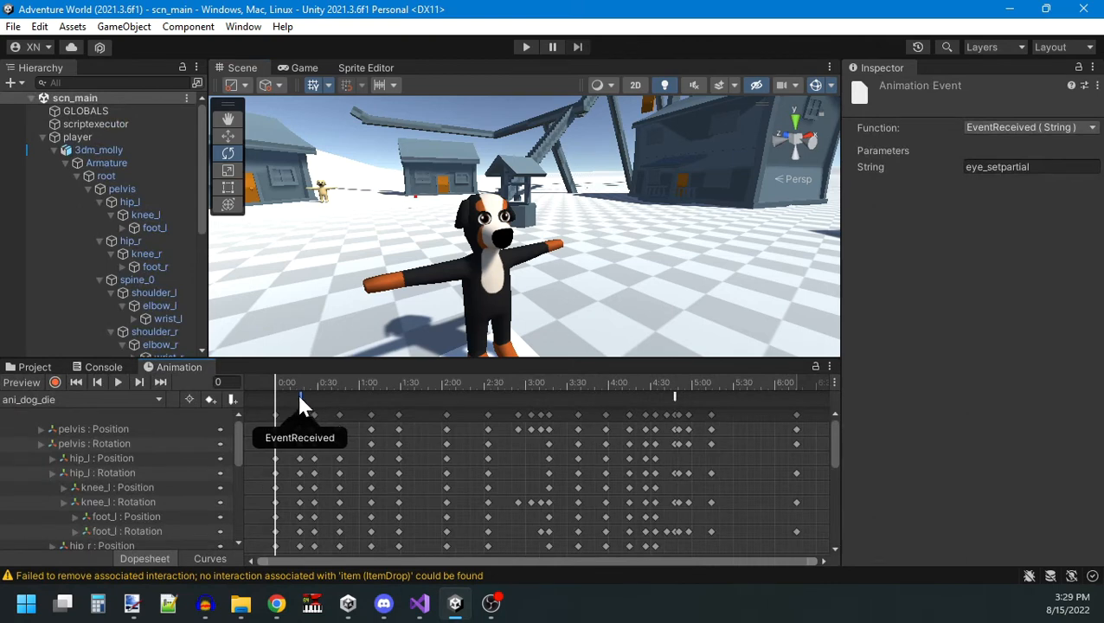
pyautogui.moveTo(276, 381); pyautogui.dragTo(240, 388)
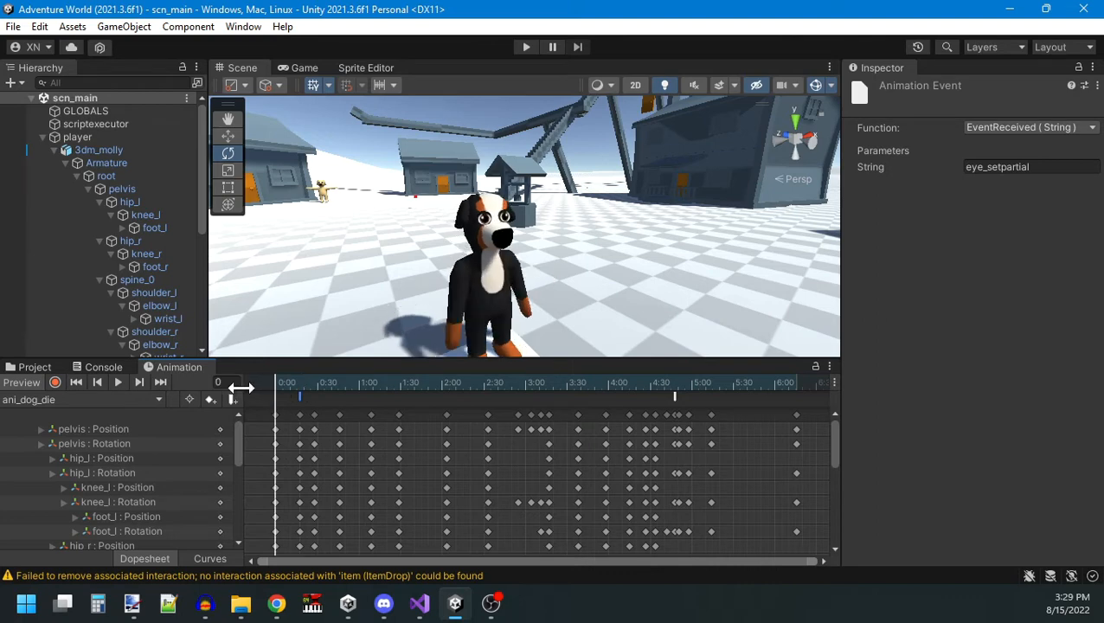
# Play-test the death animation, then move the eye_setpartial event of ani_dog_die to 2:00 and preview the dog lying down.
pyautogui.click(526, 49)
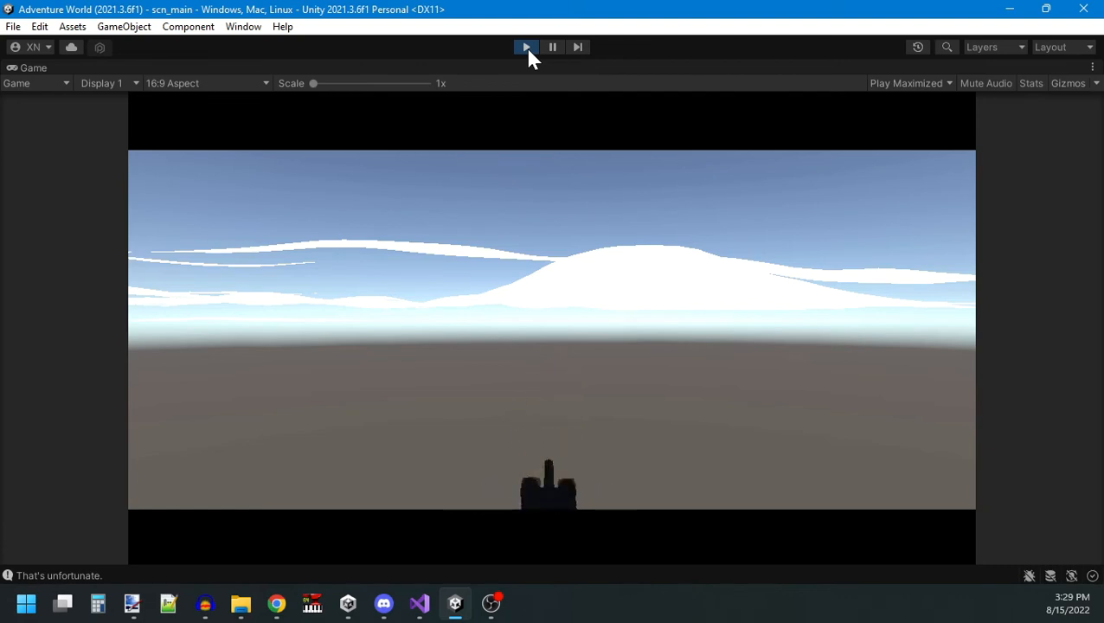
pyautogui.click(525, 46)
pyautogui.moveTo(273, 378); pyautogui.dragTo(425, 382)
pyautogui.moveTo(314, 395)
pyautogui.mouseDown()
pyautogui.moveTo(428, 398)
pyautogui.moveTo(387, 379)
pyautogui.moveTo(442, 384)
pyautogui.moveTo(447, 396)
pyautogui.moveTo(404, 383)
pyautogui.moveTo(767, 411)
pyautogui.mouseUp()
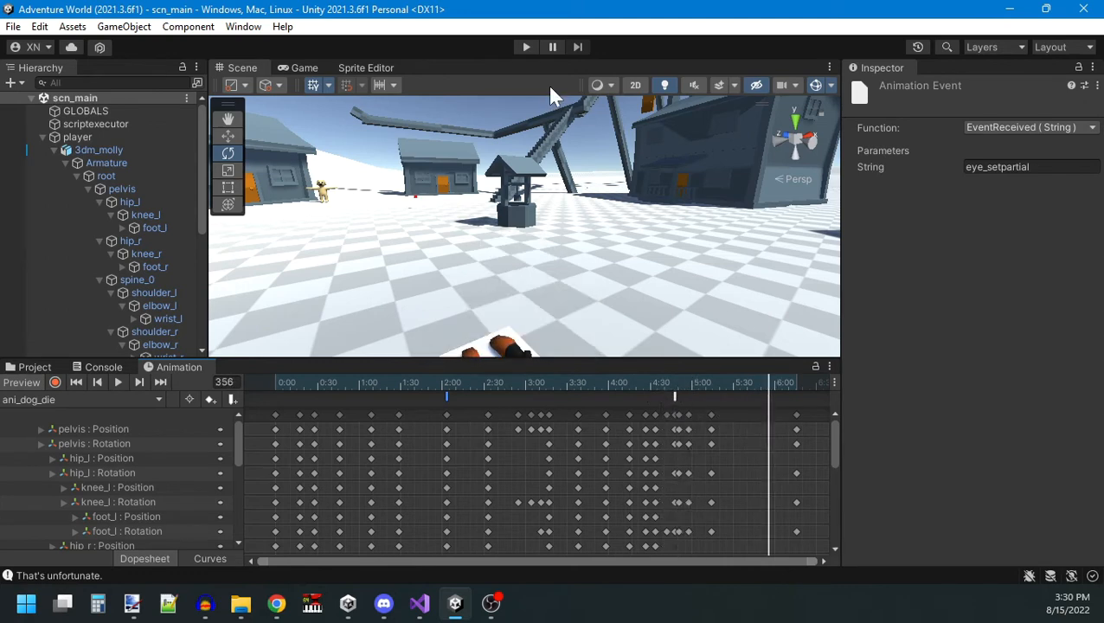
# Run the game to check the dog's eye timing in the death animation, and end the test play.
pyautogui.click(525, 50)
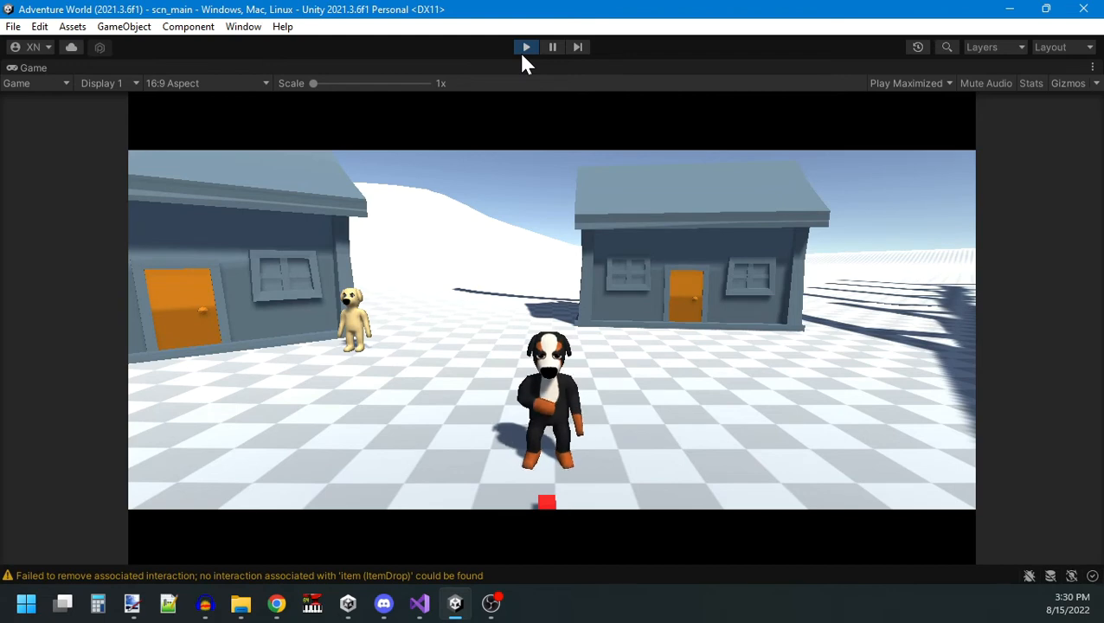
pyautogui.press('s')
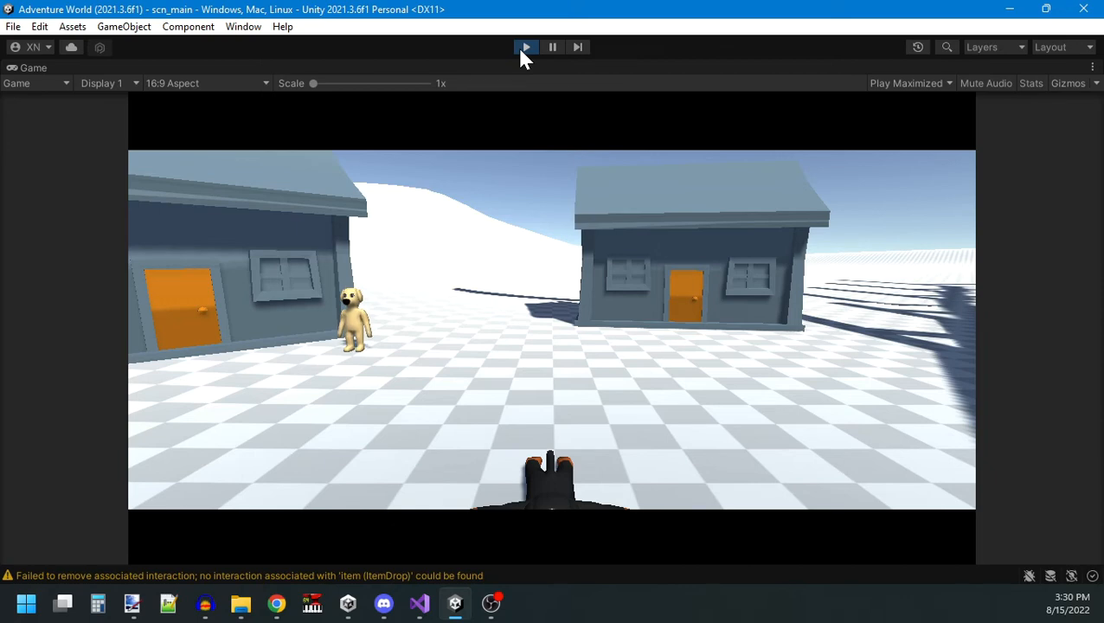
pyautogui.click(524, 47)
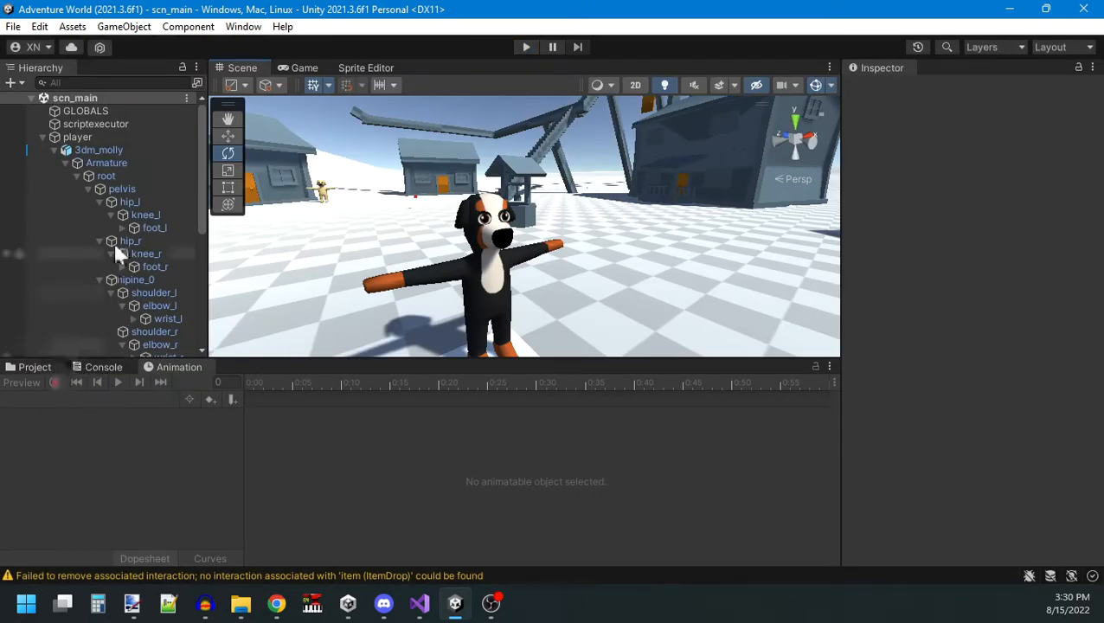
# Reopen 3dm_molly's ani_dog_die clip, add an animation event at frame 18, and move the eye_setpartial event to frame 69.
pyautogui.click(98, 150)
pyautogui.click(75, 400)
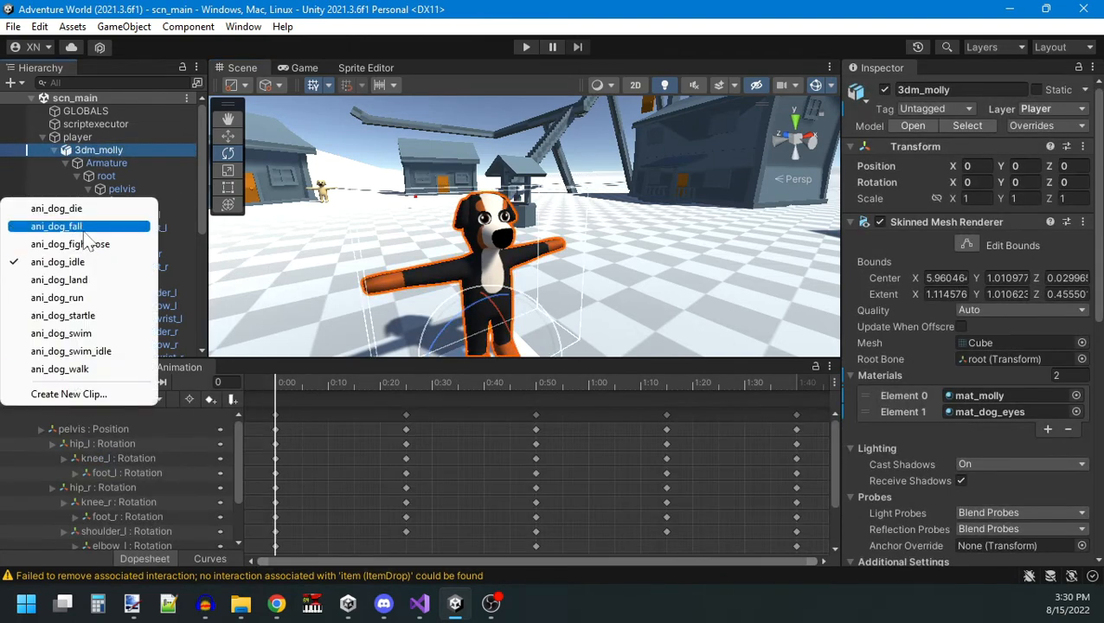
pyautogui.click(39, 208)
pyautogui.moveTo(277, 391); pyautogui.dragTo(301, 390)
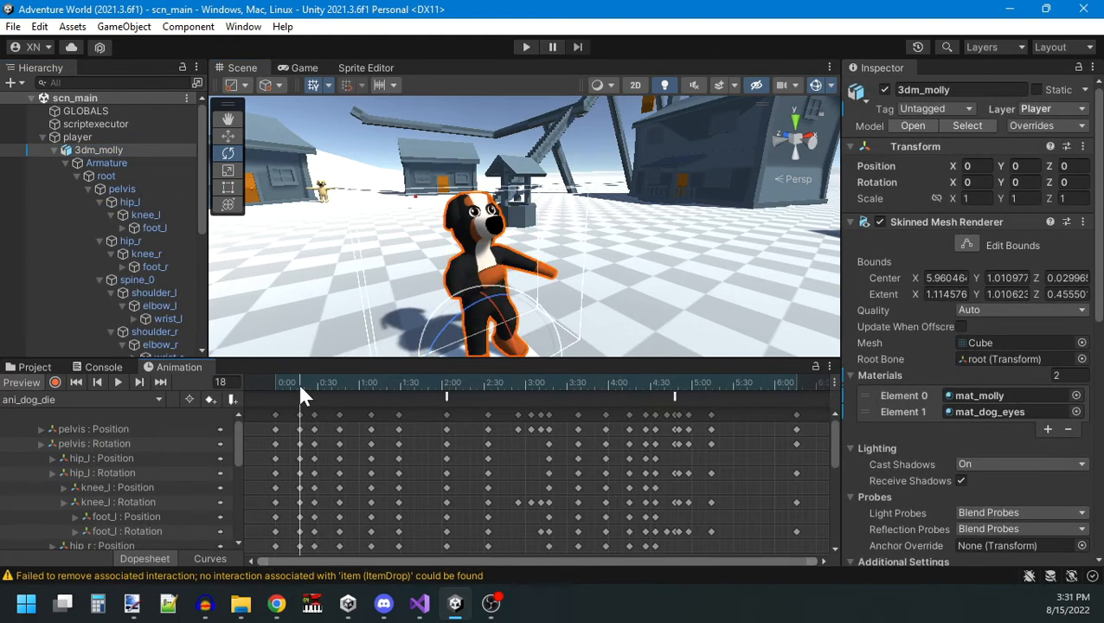
pyautogui.click(301, 397)
pyautogui.click(267, 380)
pyautogui.moveTo(277, 380); pyautogui.dragTo(372, 379)
pyautogui.moveTo(447, 397); pyautogui.dragTo(368, 405)
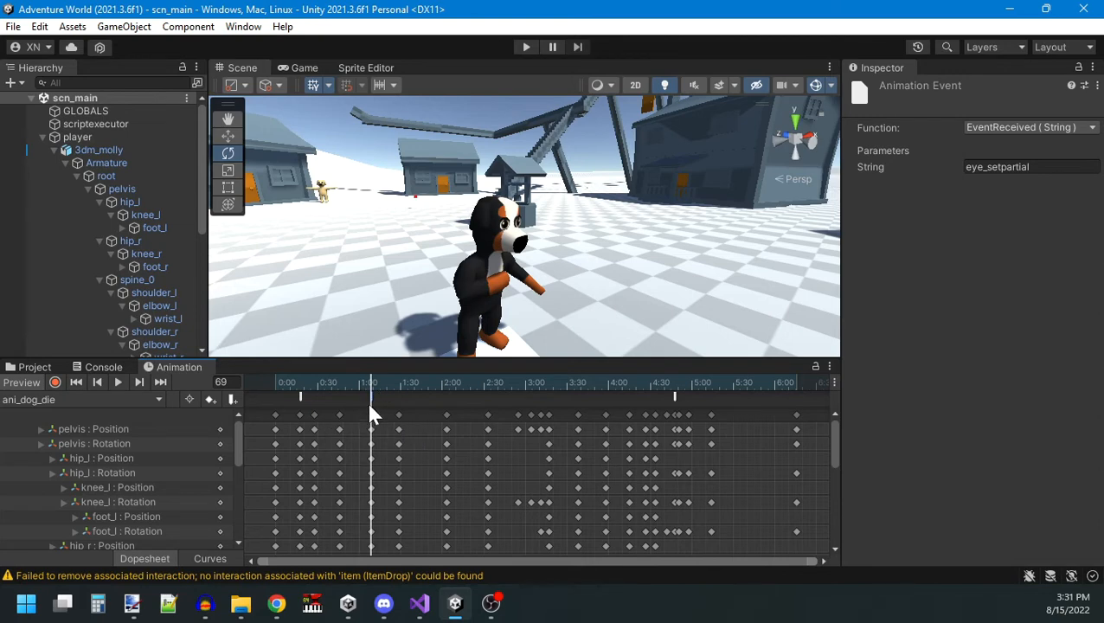
# Play-test the death animation twice, placing the eye_setclosed event of ani_dog_die at frame 0 between the two runs.
pyautogui.click(527, 46)
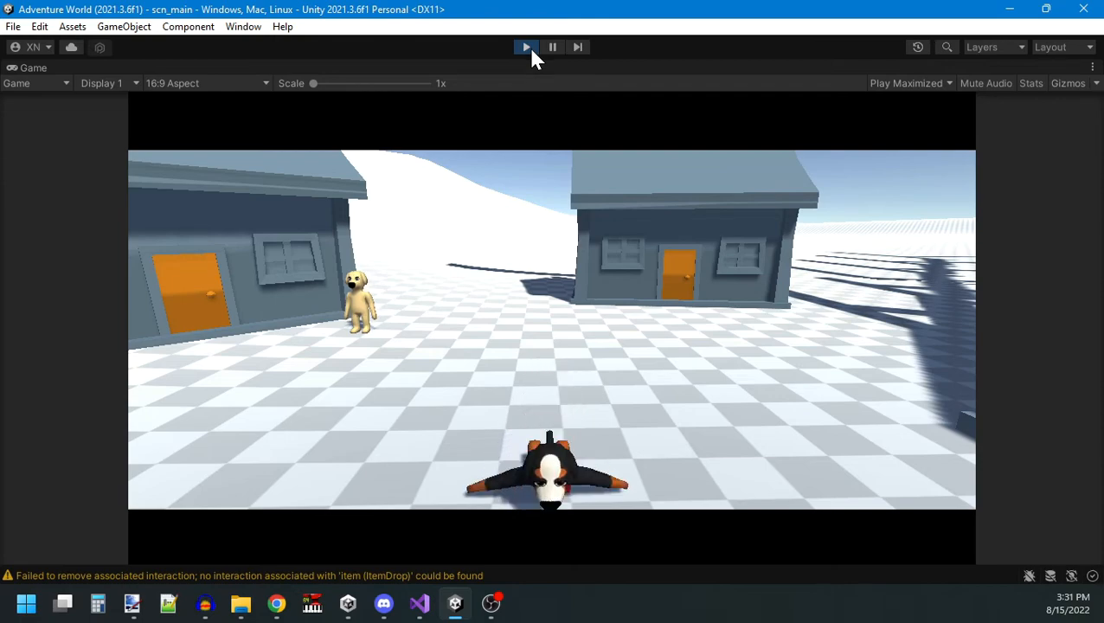
pyautogui.click(528, 47)
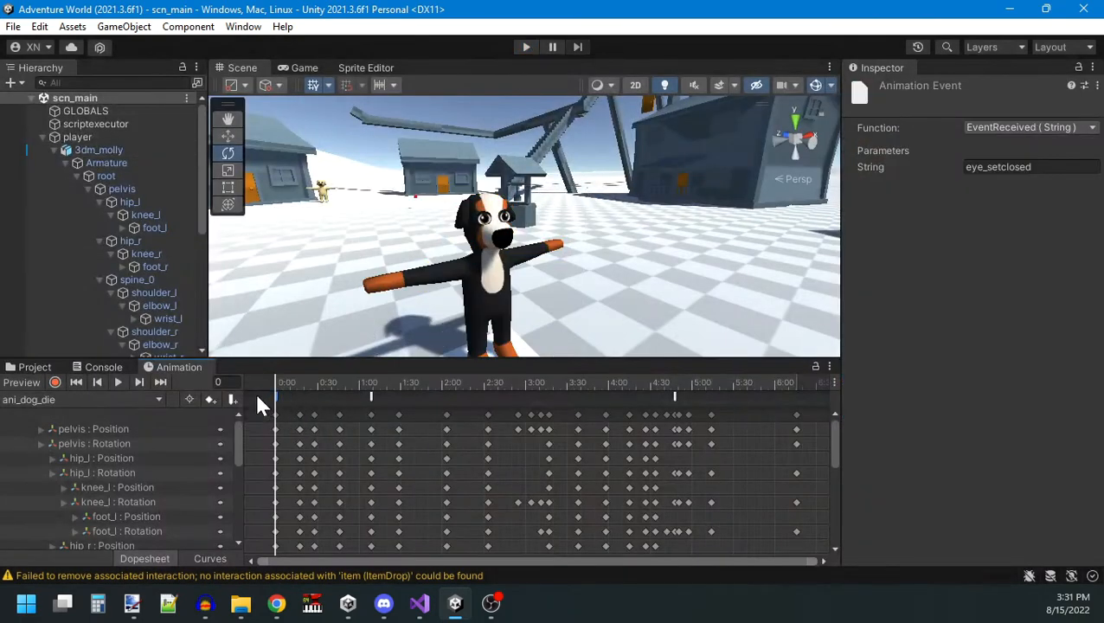
pyautogui.click(529, 48)
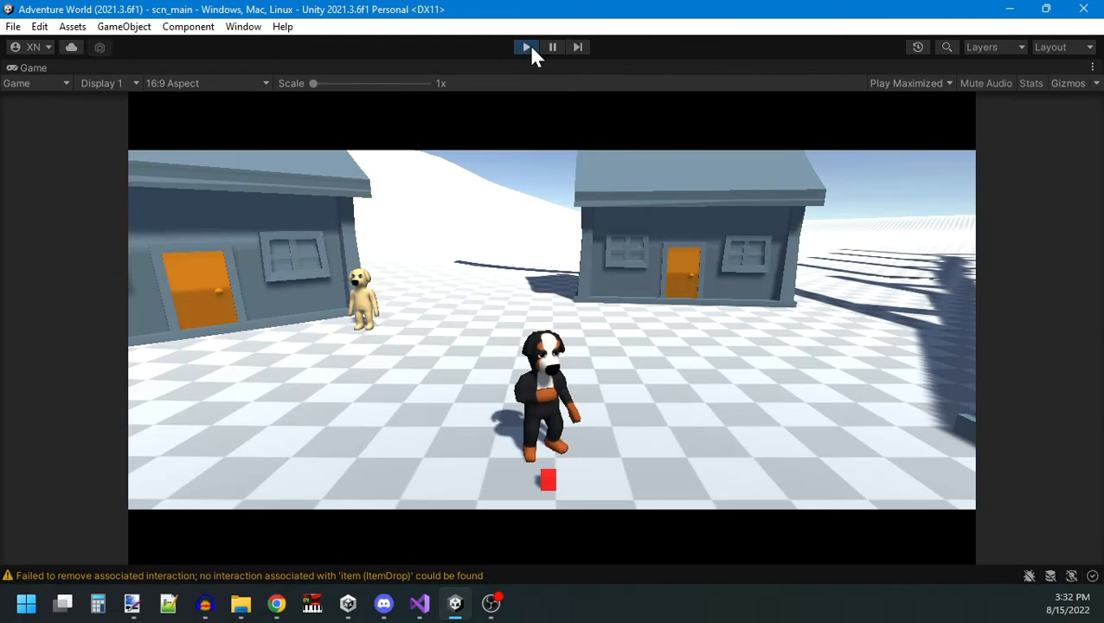
pyautogui.click(529, 48)
# Move the eye_setpartial event of ani_dog_die to the clip's fourth keyframe and play-test the death animation again.
pyautogui.click(80, 139)
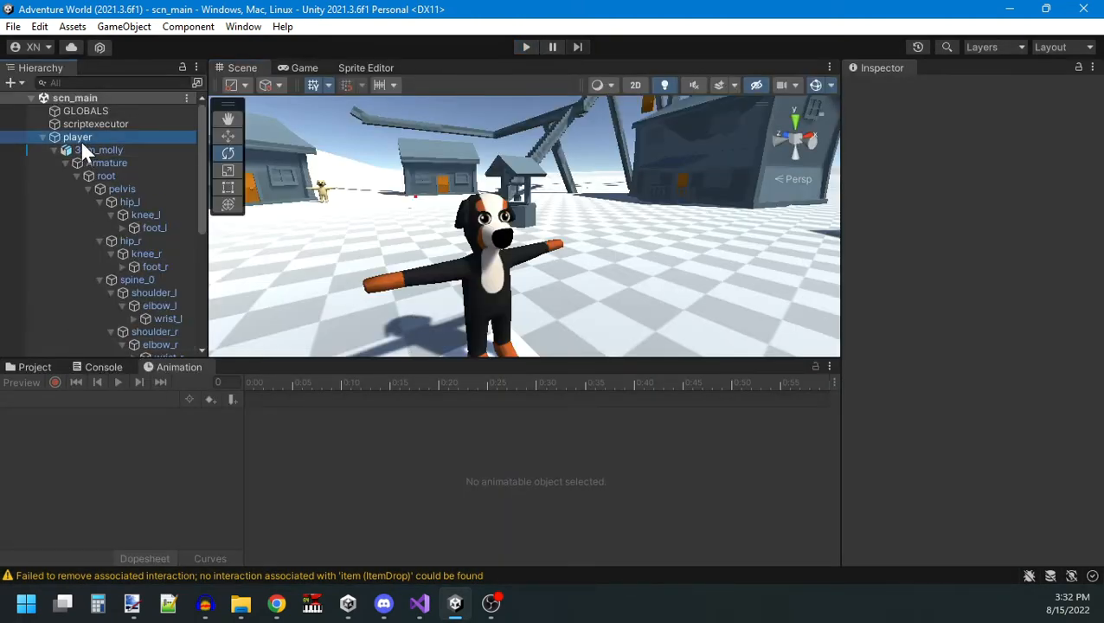
pyautogui.click(363, 396)
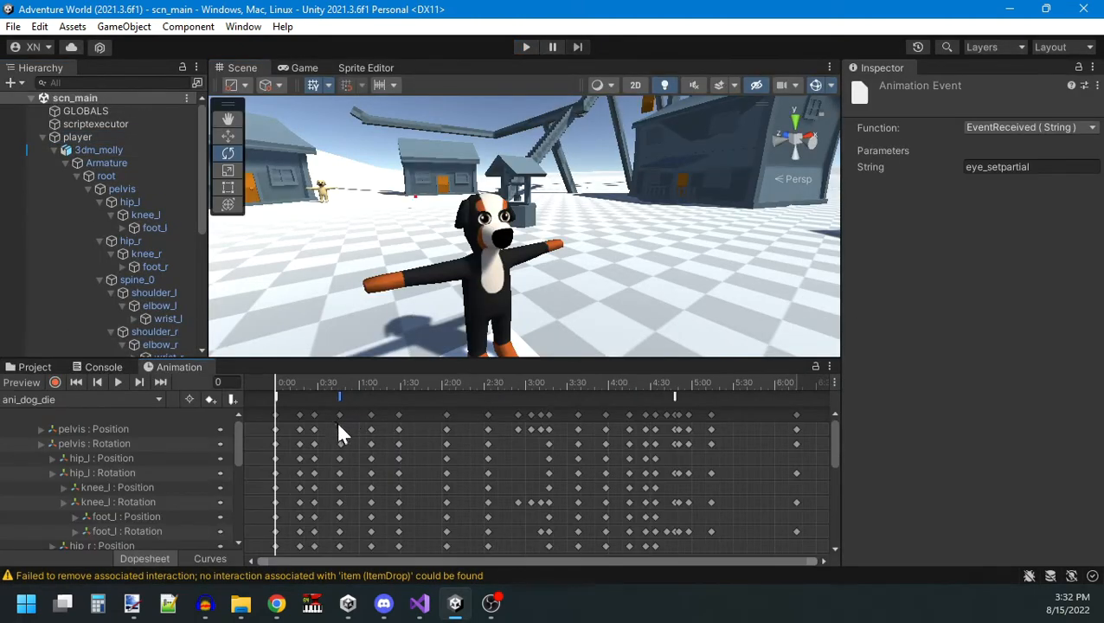
pyautogui.click(528, 48)
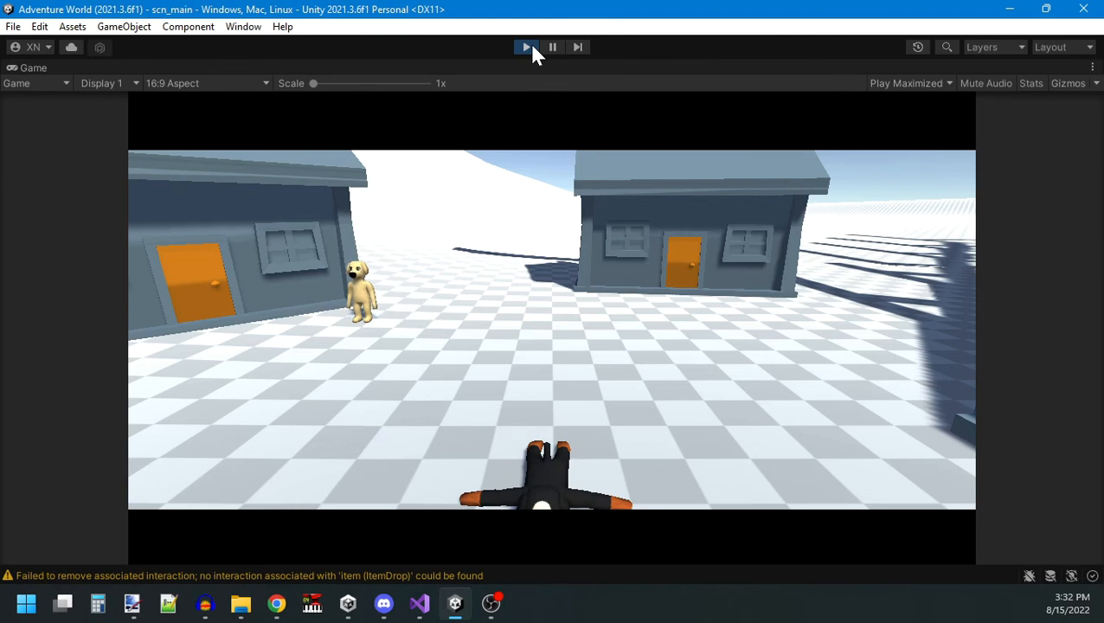
pyautogui.click(528, 47)
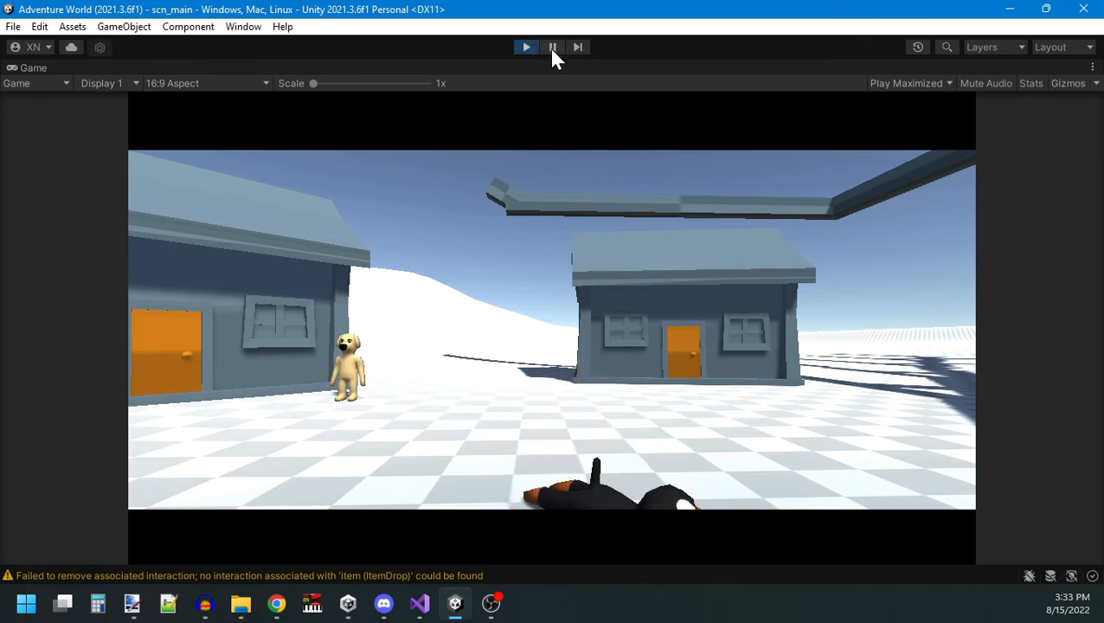
# Pause the game during the death animation to examine the fallen dog.
pyautogui.click(552, 48)
pyautogui.keyDown('alt'); pyautogui.moveTo(338, 148); pyautogui.dragTo(393, 154); pyautogui.keyUp('alt')
pyautogui.moveTo(393, 154); pyautogui.dragTo(439, 190, button='right')
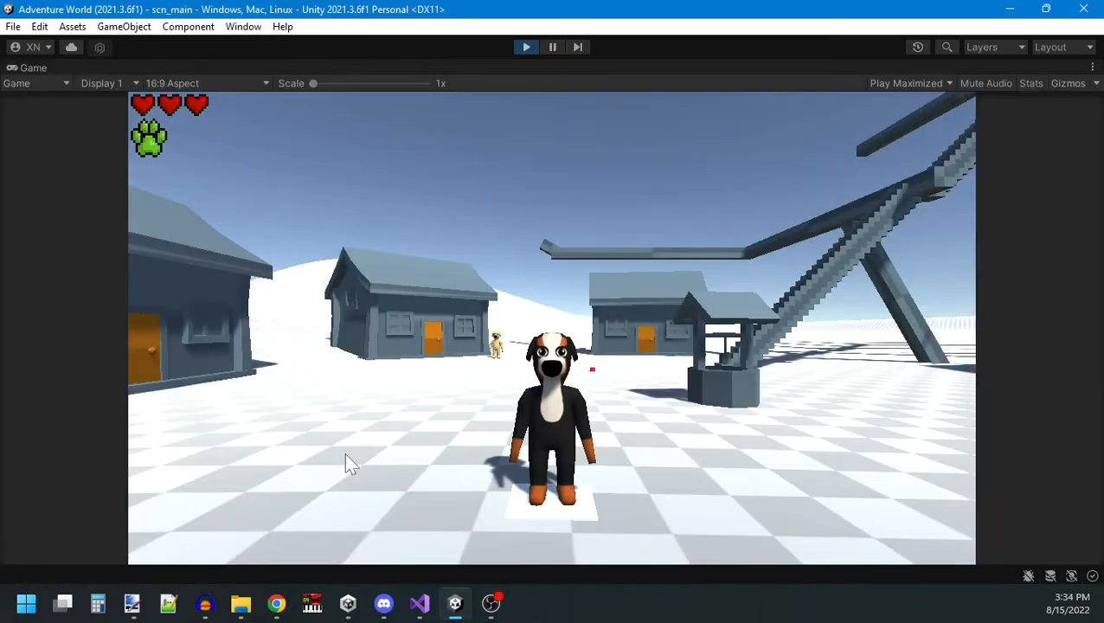
# Run the dog past the houses into the water, pause the game to examine it while swimming, and resume play.
pyautogui.press('d')
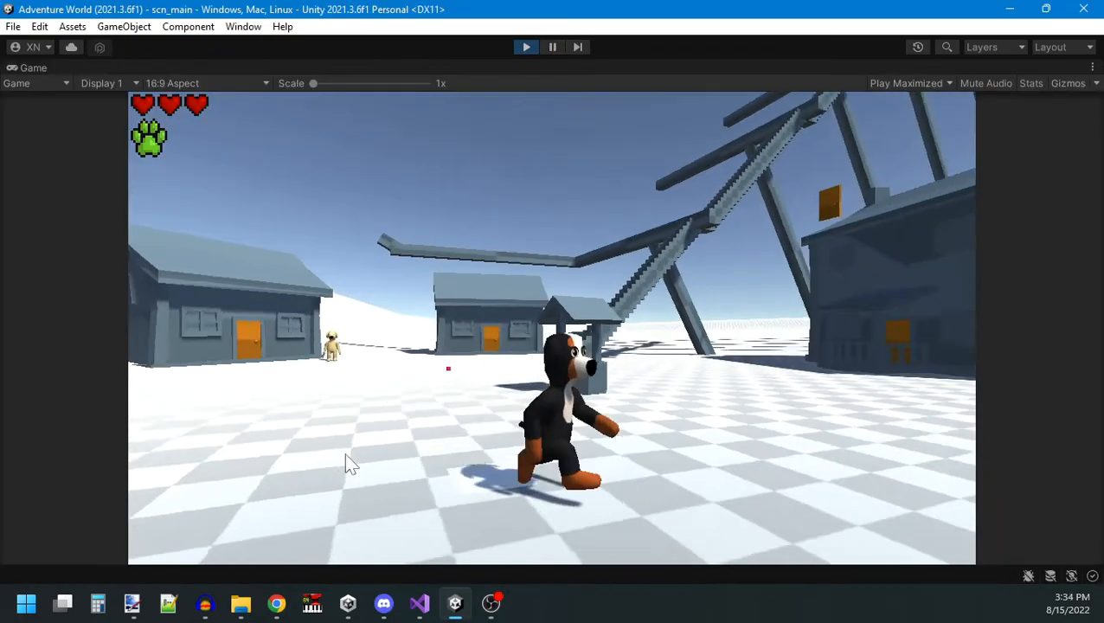
pyautogui.press('w')
pyautogui.press('w')
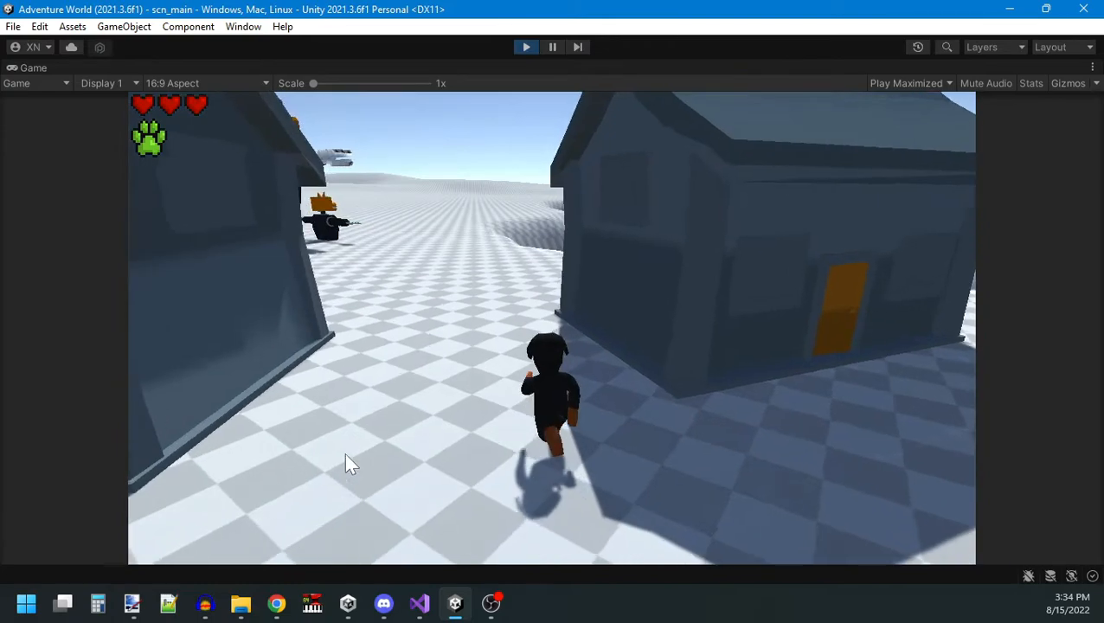
pyautogui.press('w')
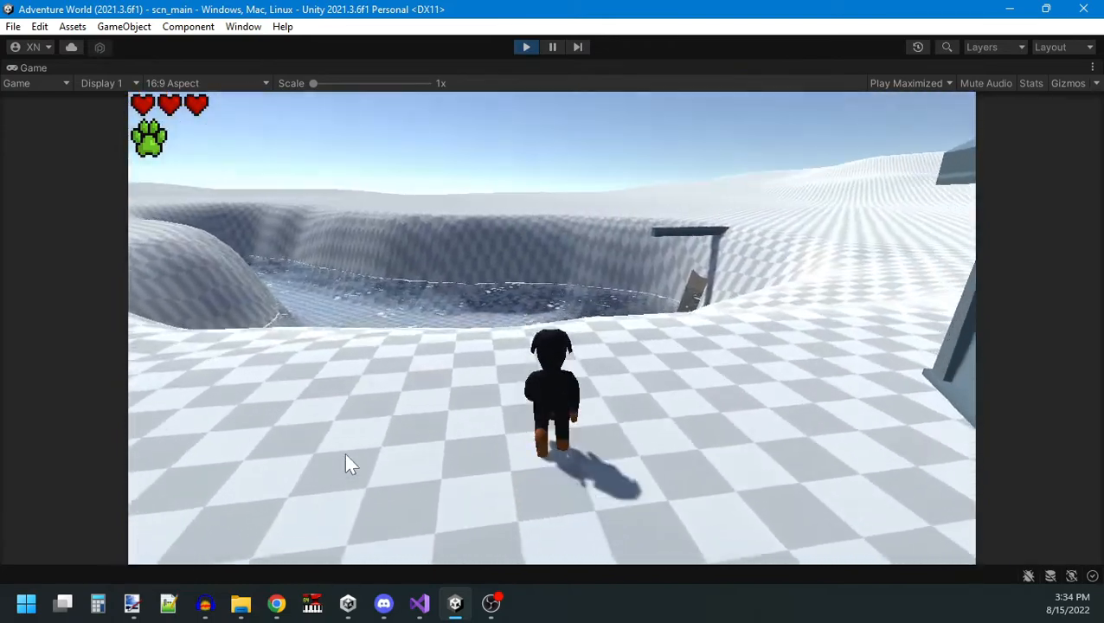
pyautogui.press('w')
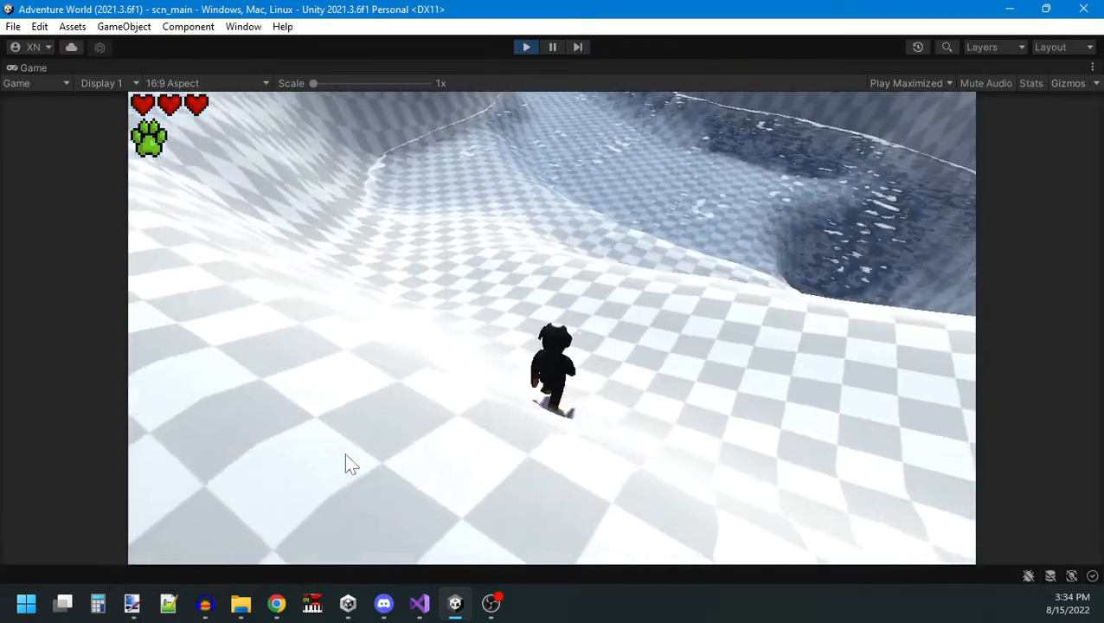
pyautogui.press('d')
pyautogui.press('s')
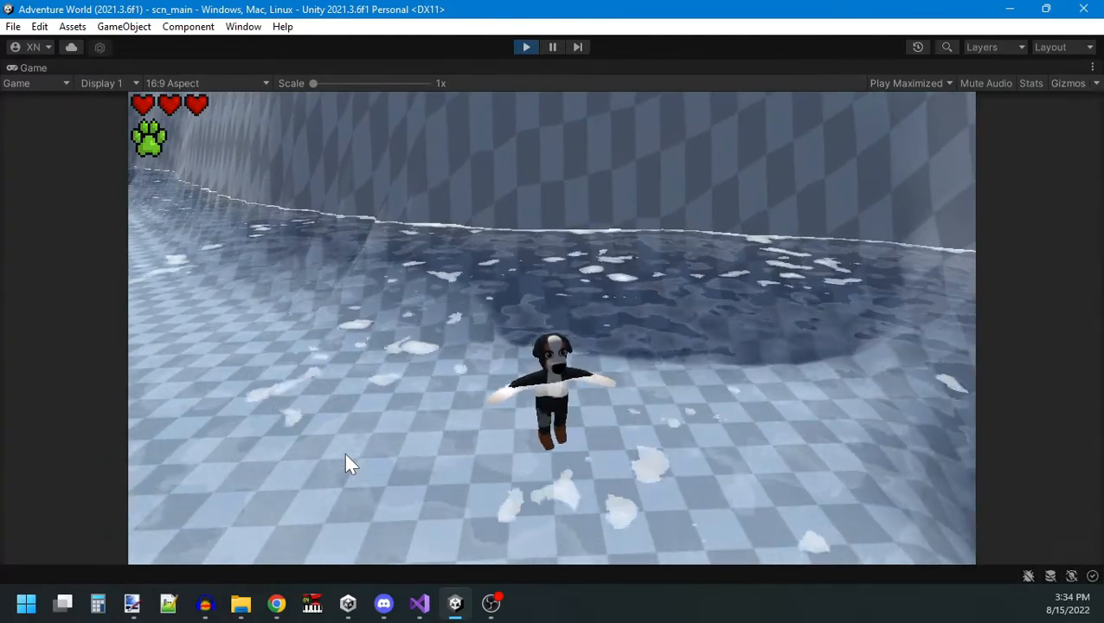
pyautogui.press('d')
pyautogui.press('s')
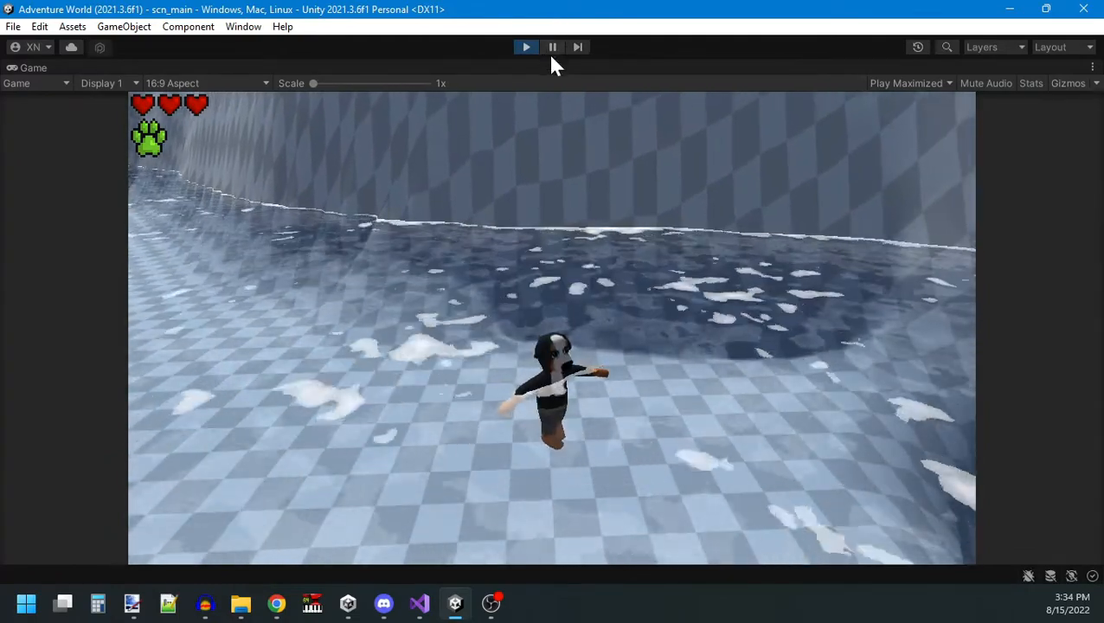
pyautogui.click(550, 46)
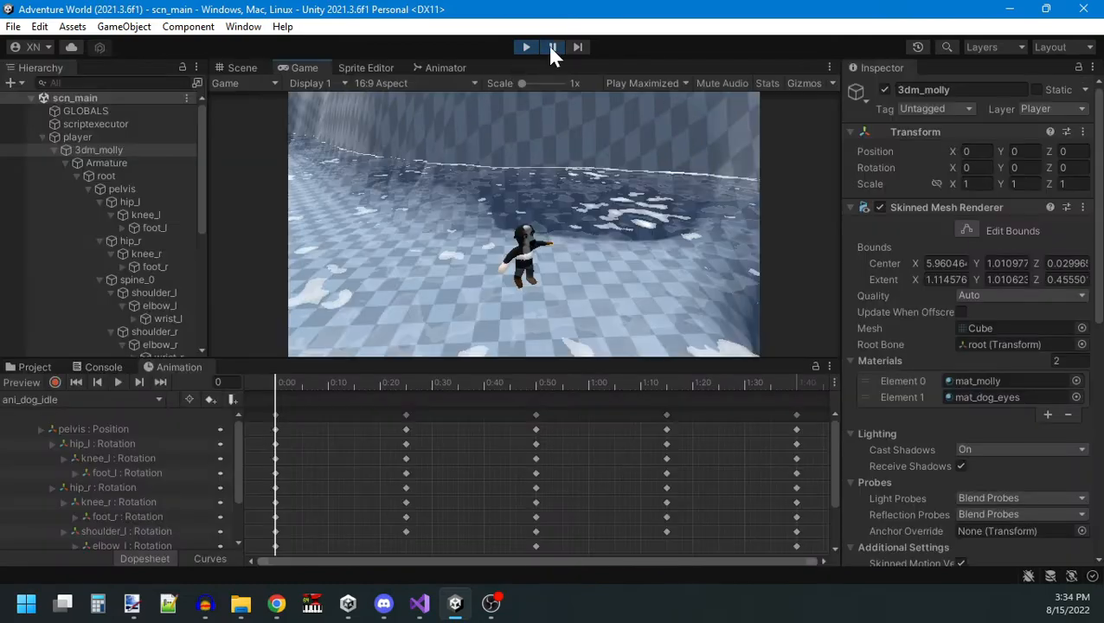
pyautogui.click(553, 47)
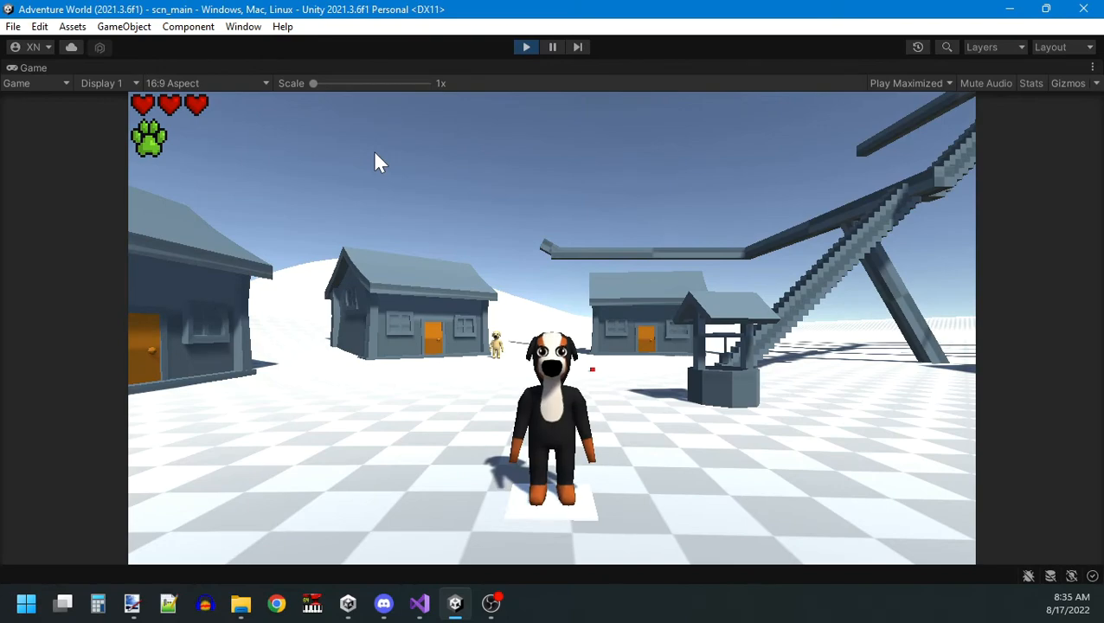
# Run the dog to the red cube and let it take damage to test its death in the game.
pyautogui.press('w')
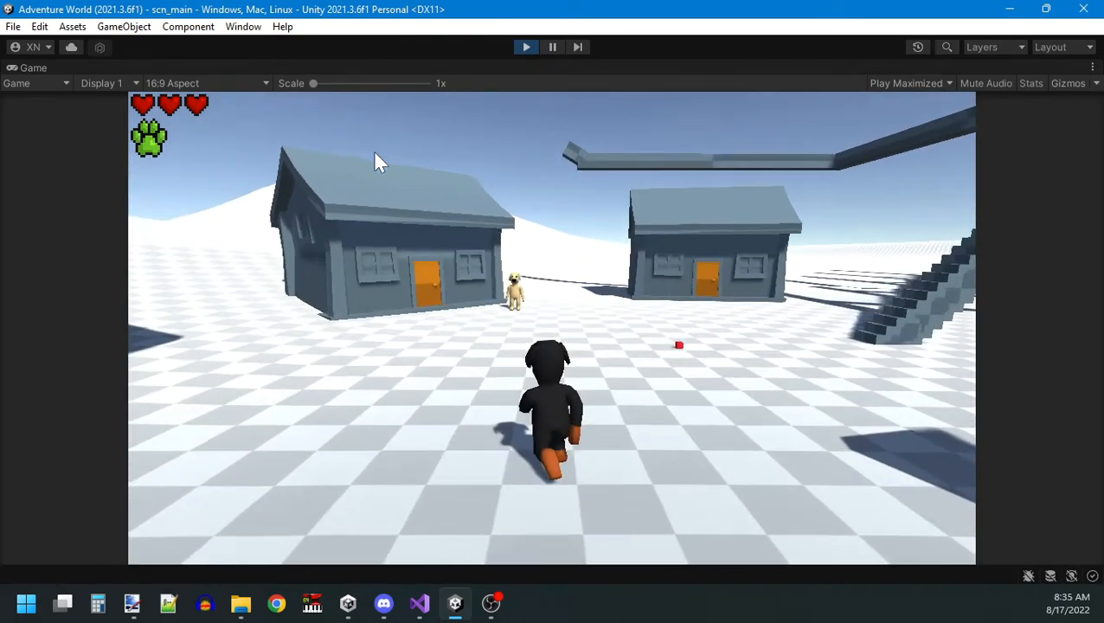
pyautogui.press('w')
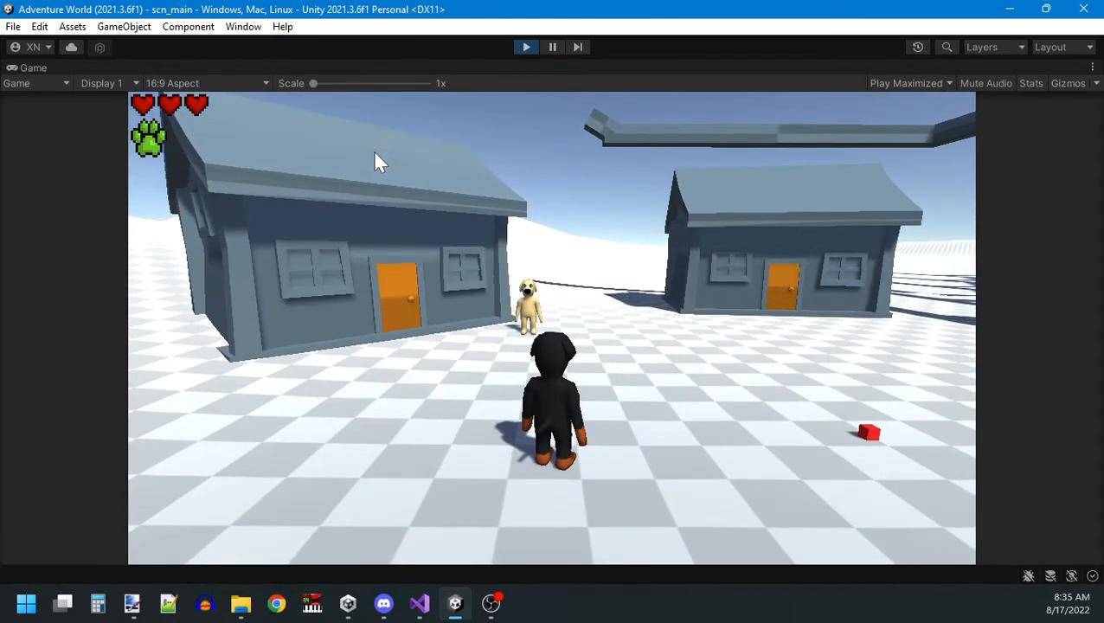
pyautogui.press('w')
pyautogui.press('d')
pyautogui.press('s')
pyautogui.press('d')
pyautogui.press('e')
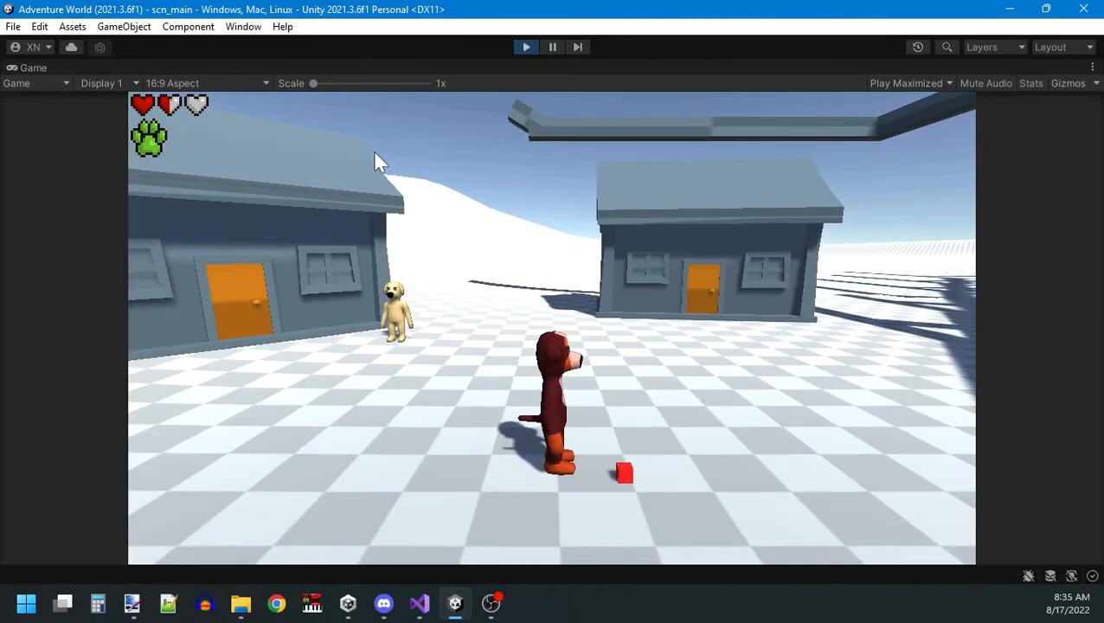
pyautogui.press('a')
pyautogui.press('d')
pyautogui.press('e')
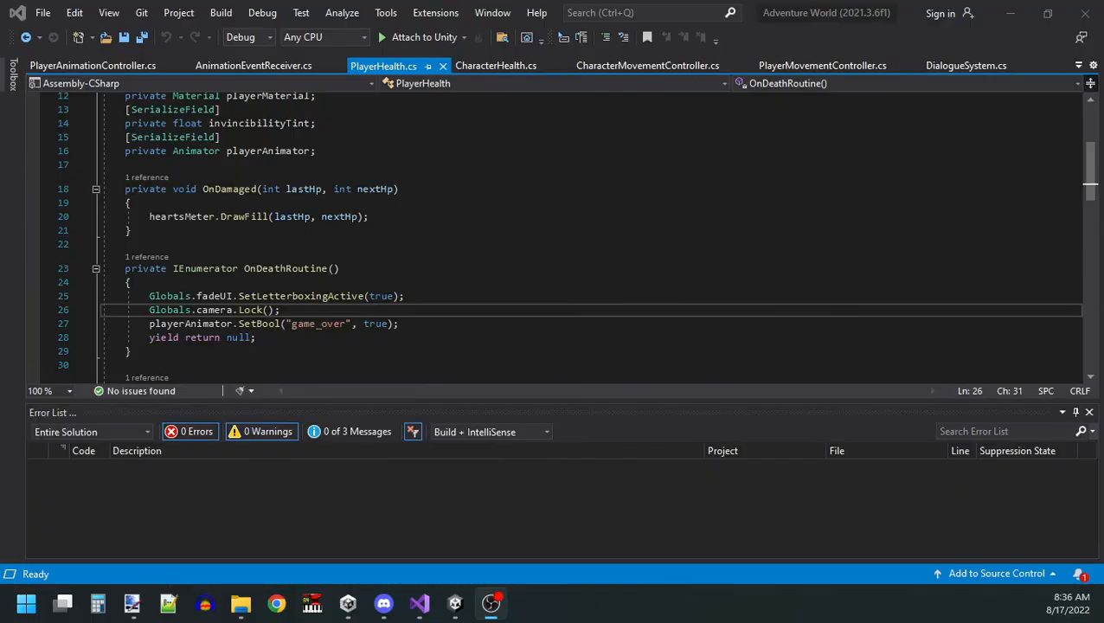
# Add Globals.playerMovement.Lock(); after the camera lock in OnDeathRoutine of PlayerHealth.cs, and save the script.
pyautogui.press('Return')
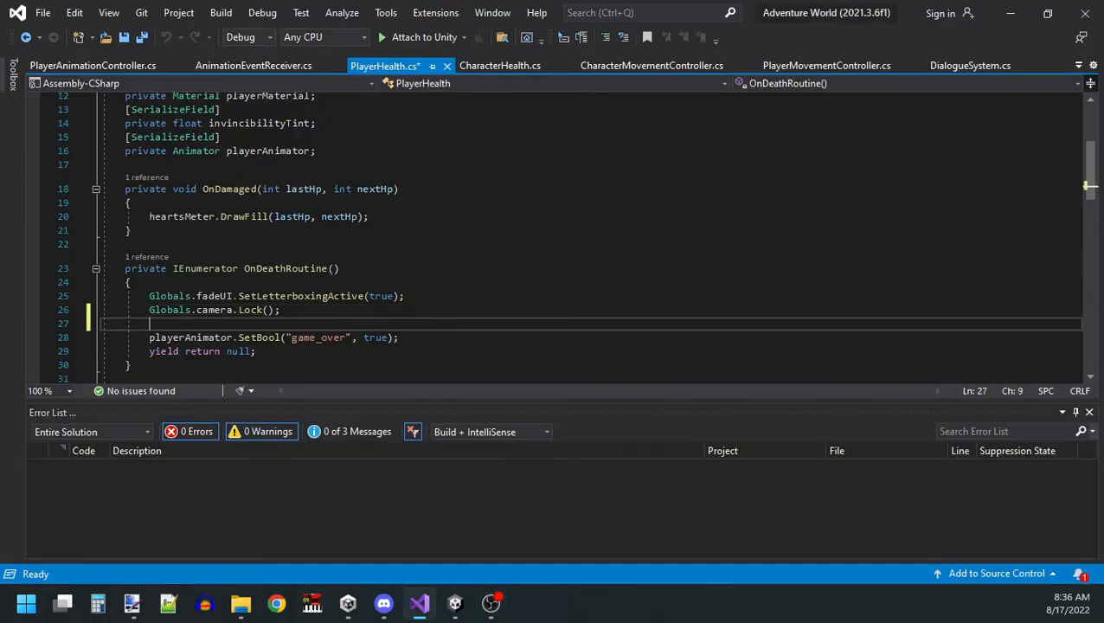
pyautogui.write('Glo')
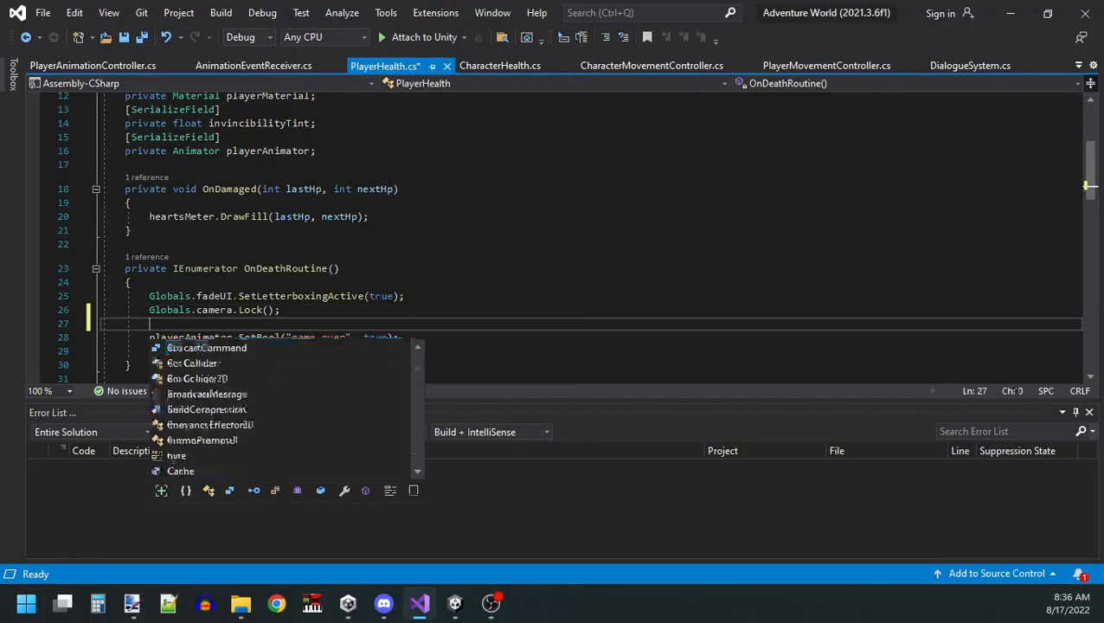
pyautogui.write('bals')
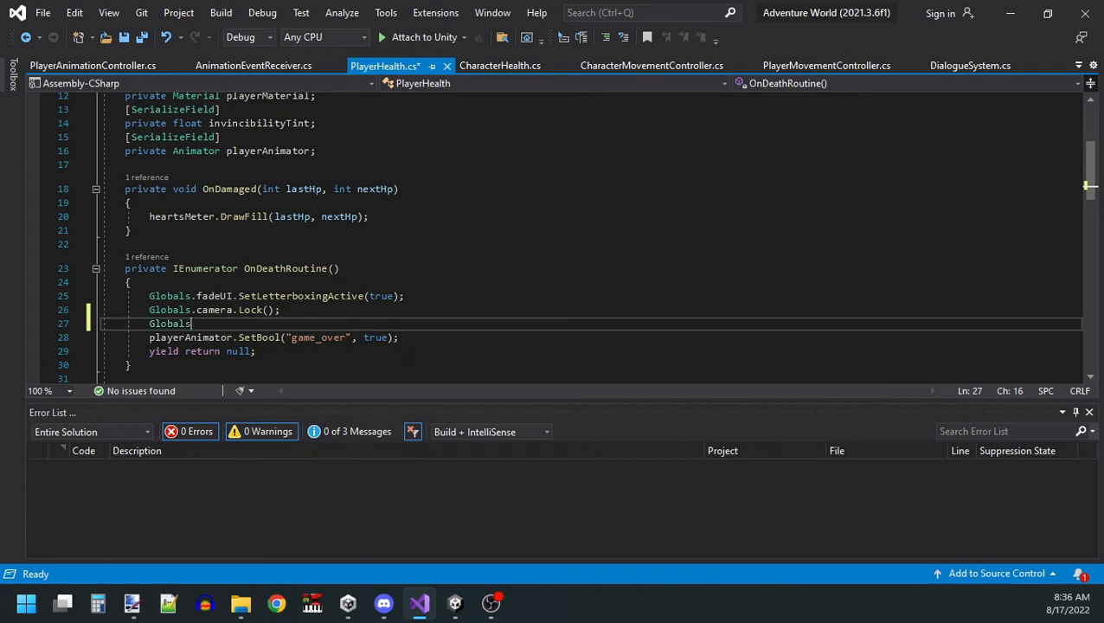
pyautogui.write('..playerMovement.Lock();')
pyautogui.hotkey('ctrl', 's')
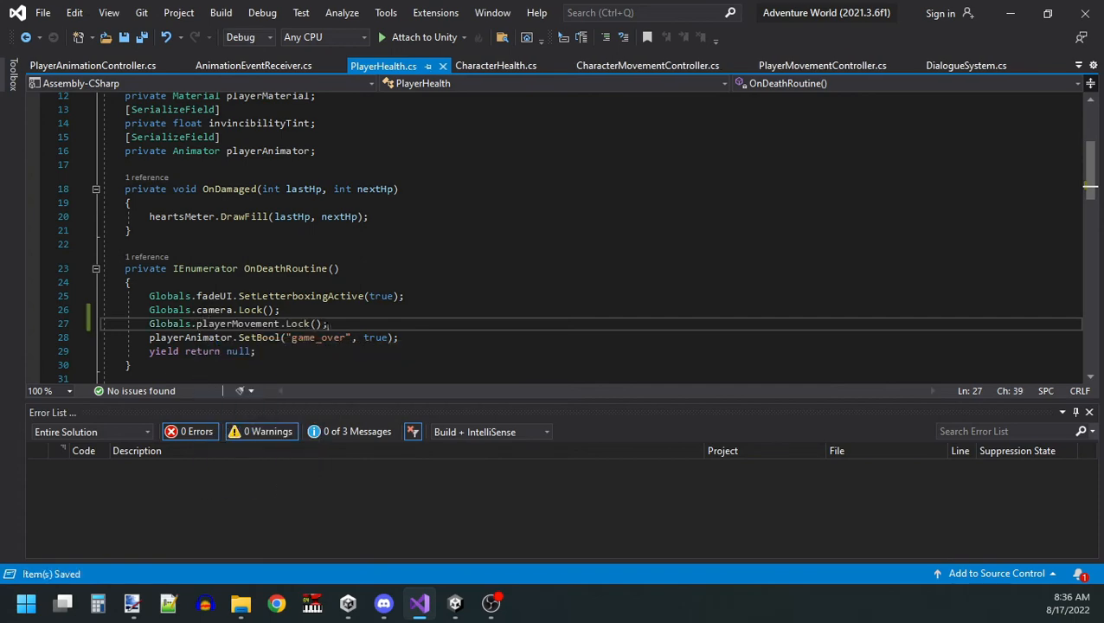
# Switch back to Unity, check the dog's death with the movement lock in a test play, and stop the game.
pyautogui.click(1010, 12)
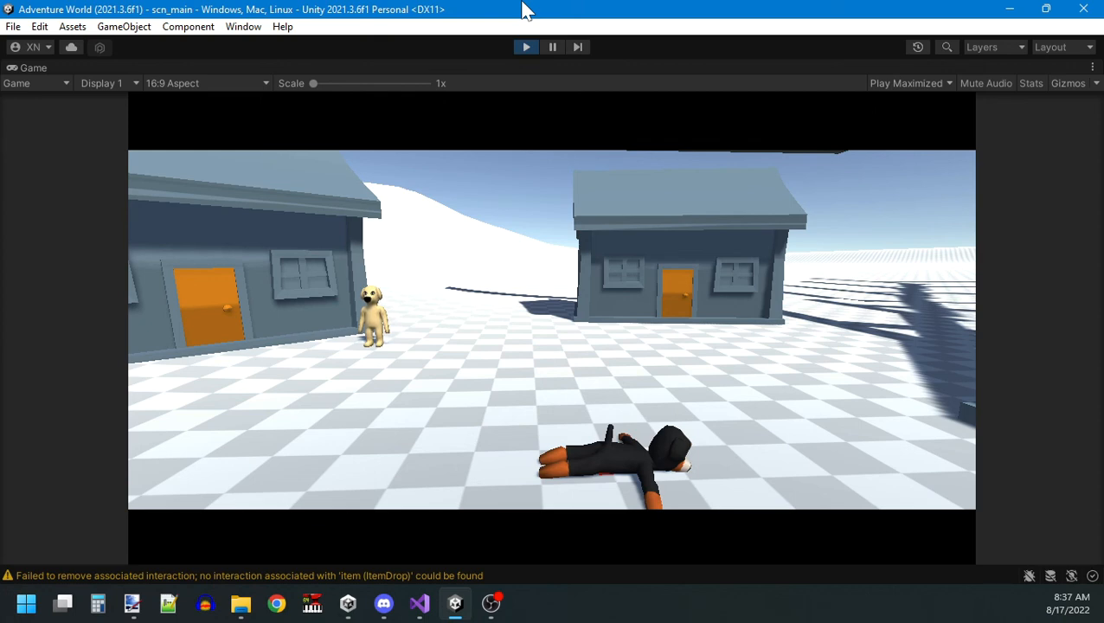
pyautogui.hotkey('ctrl', 'p')
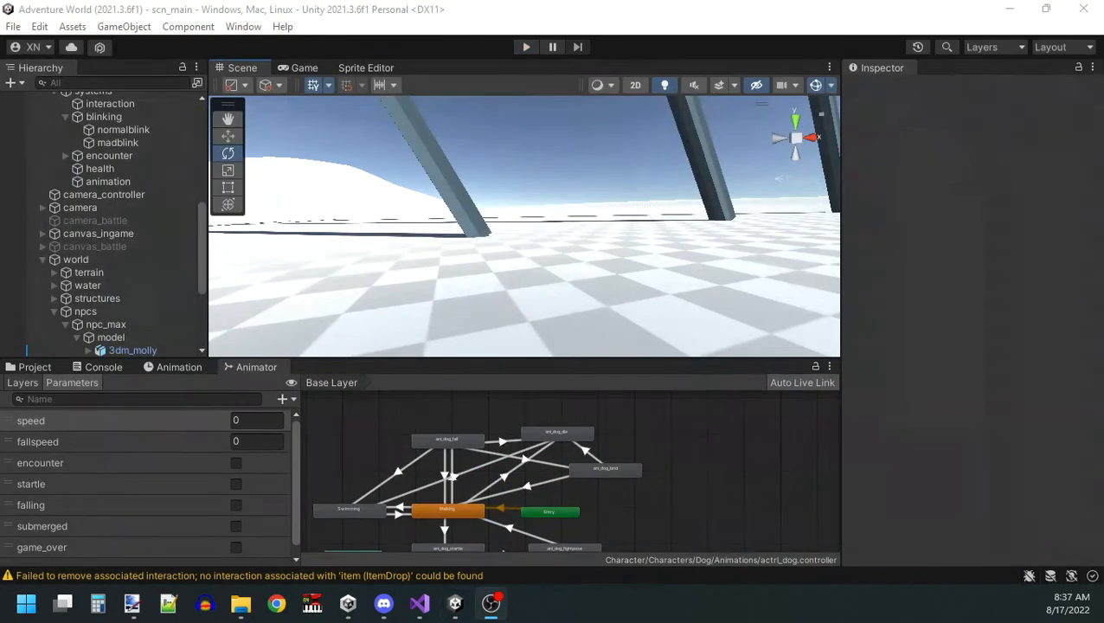